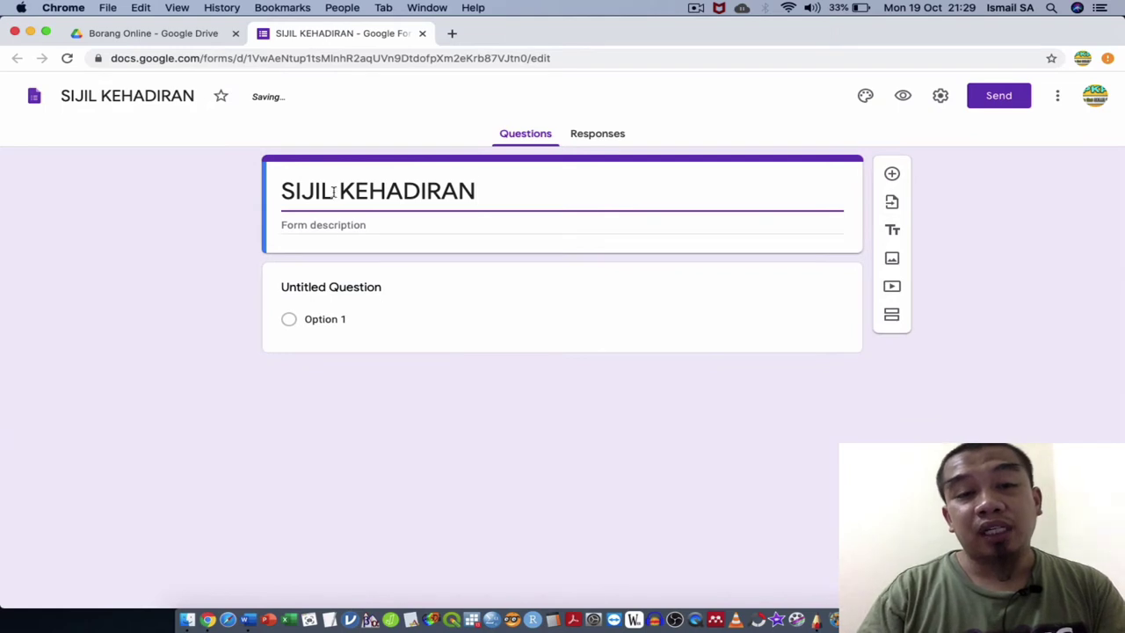
# Make the first question a required short-answer question titled 'Email'.
pyautogui.click(352, 289)
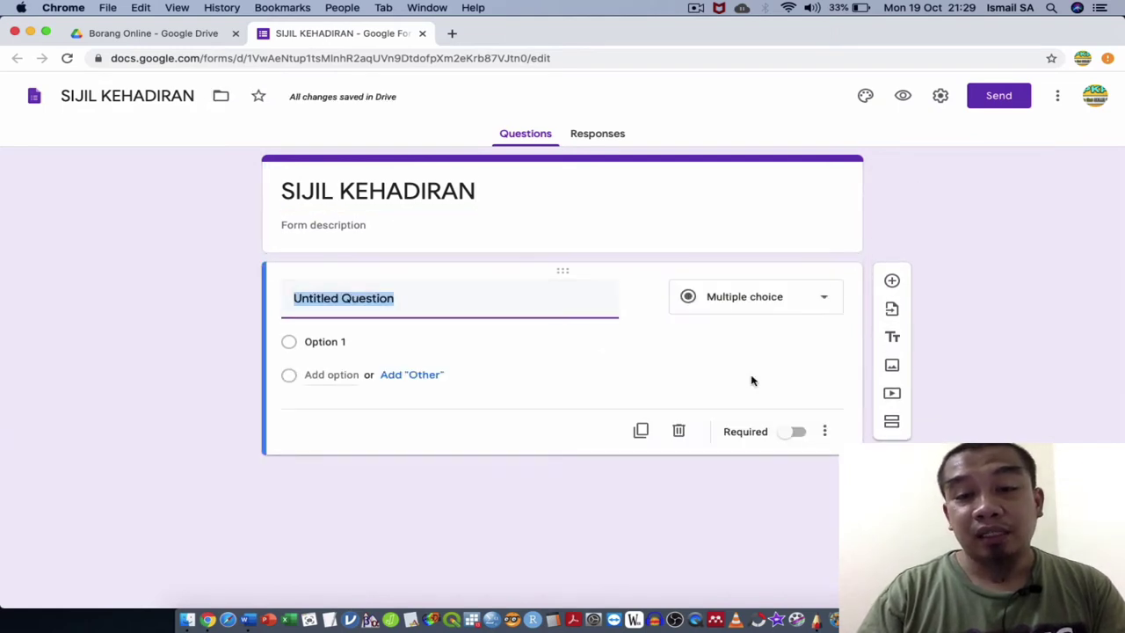
pyautogui.click(796, 431)
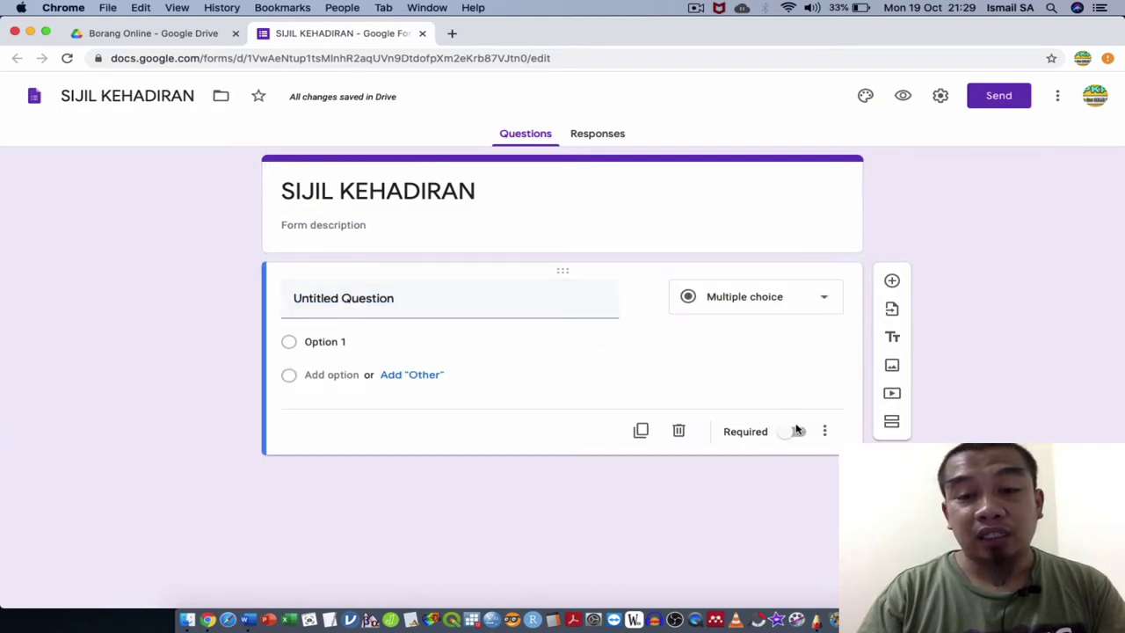
pyautogui.click(497, 296)
pyautogui.write('Email')
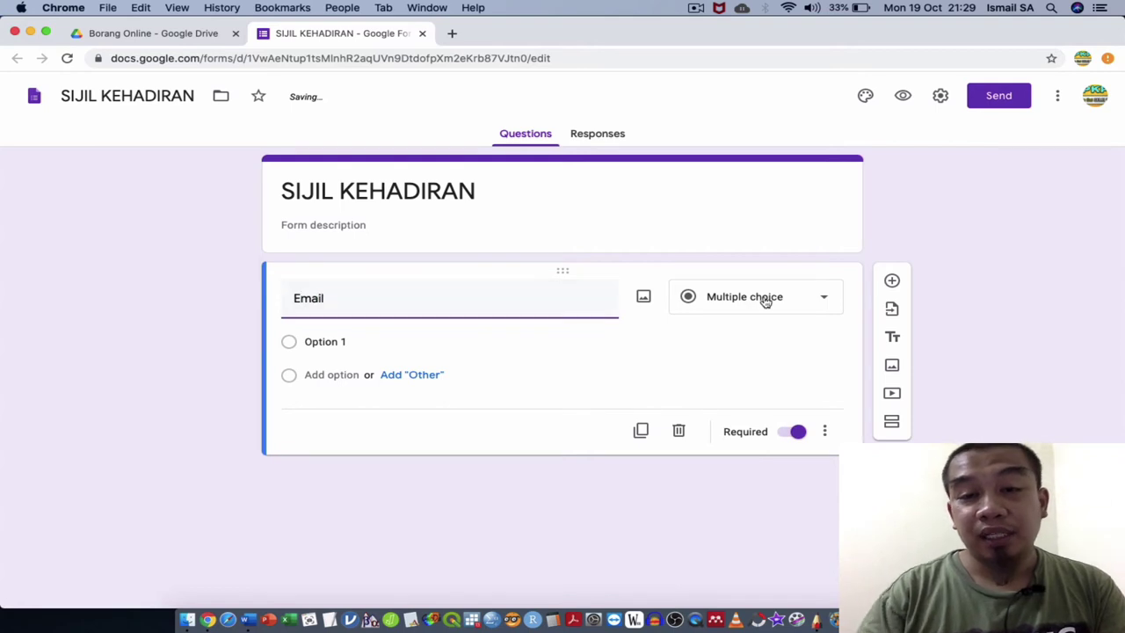
pyautogui.click(765, 296)
pyautogui.click(744, 183)
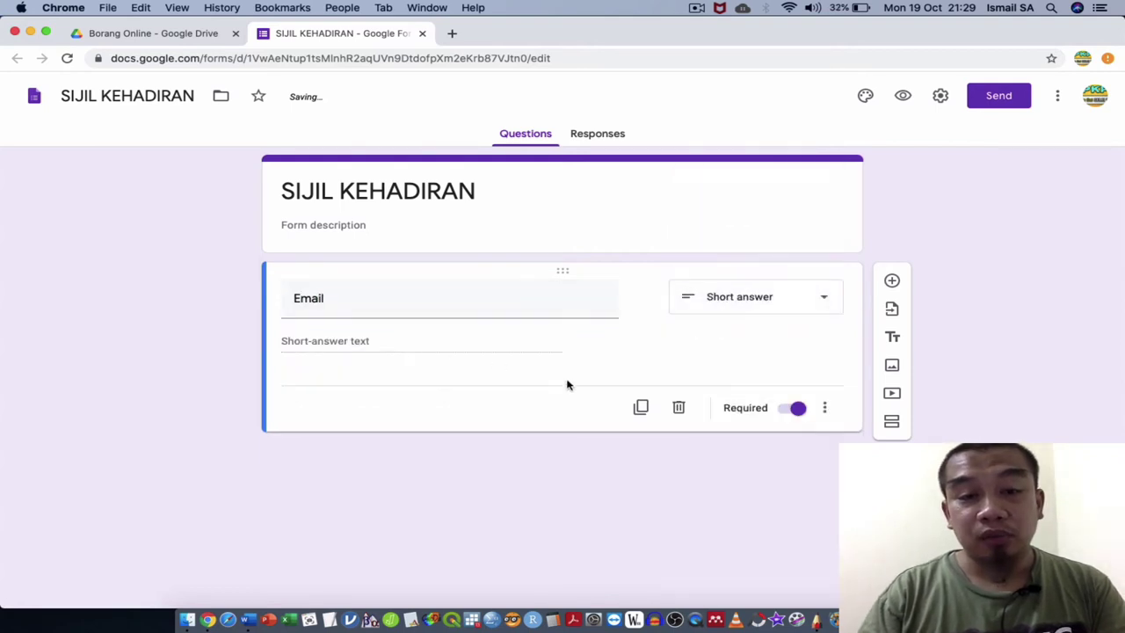
pyautogui.click(826, 407)
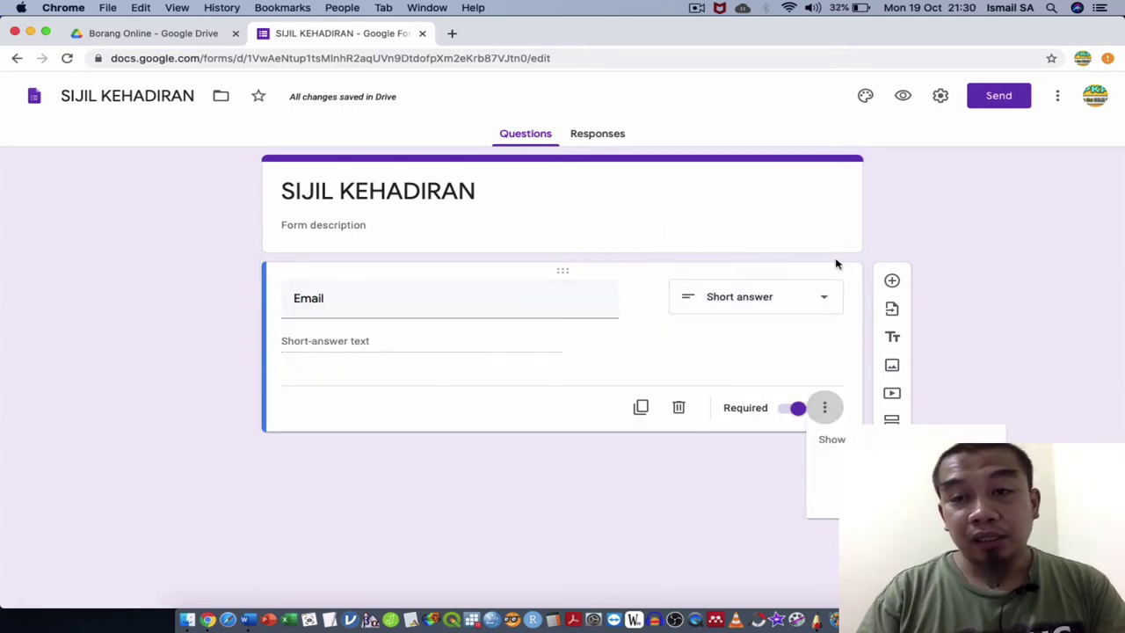
pyautogui.click(892, 207)
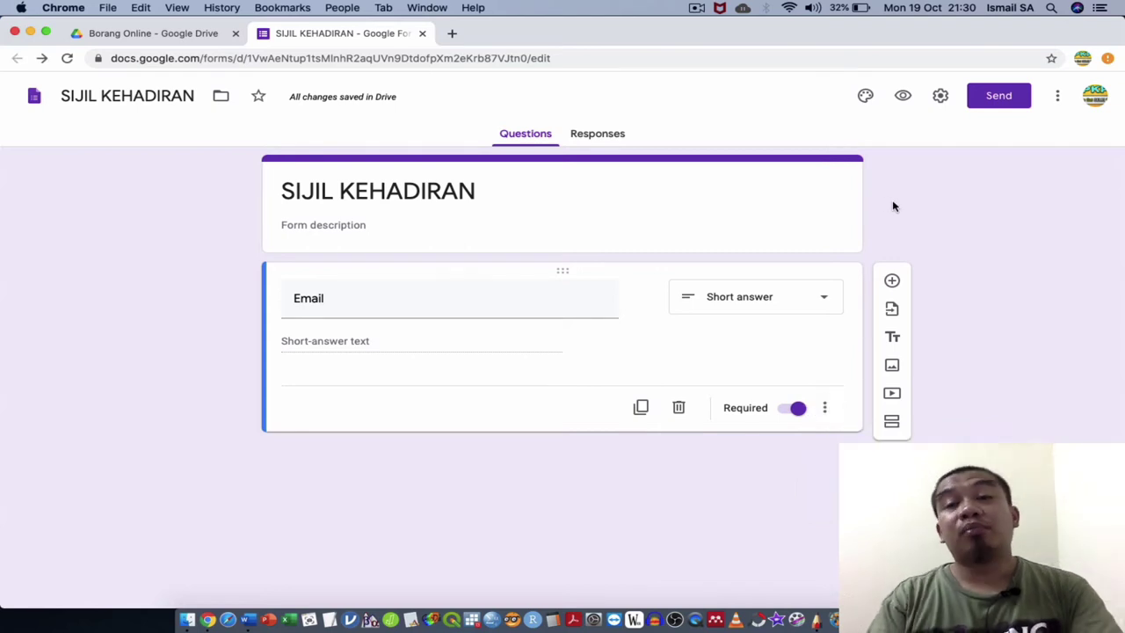
# In form settings, collect email addresses and always send response receipts, then save.
pyautogui.click(942, 97)
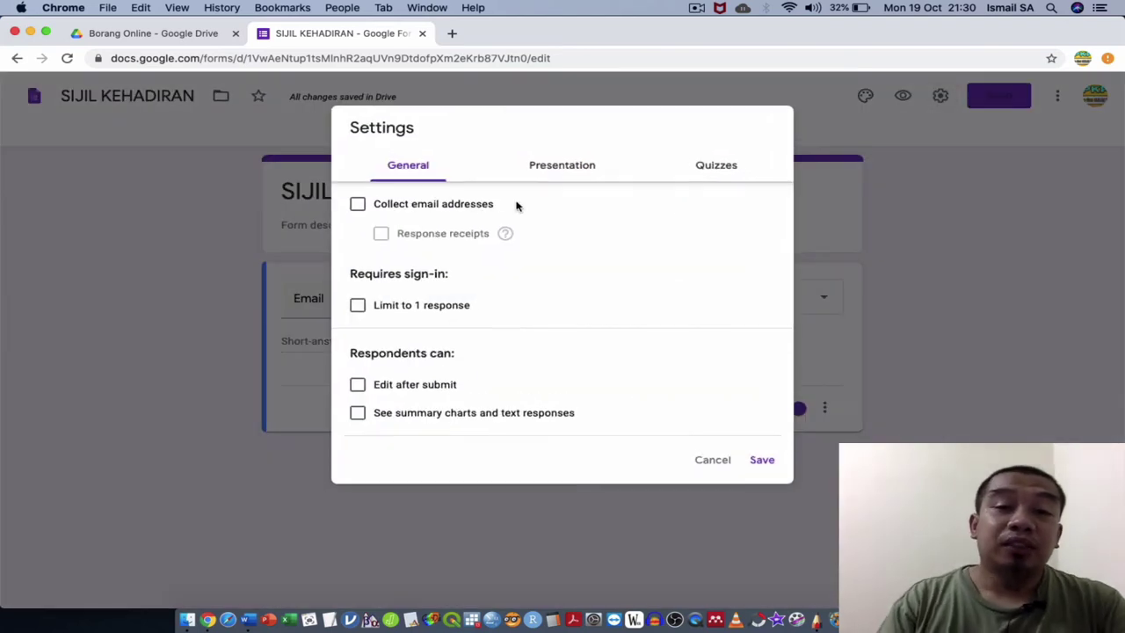
pyautogui.click(468, 205)
pyautogui.click(452, 230)
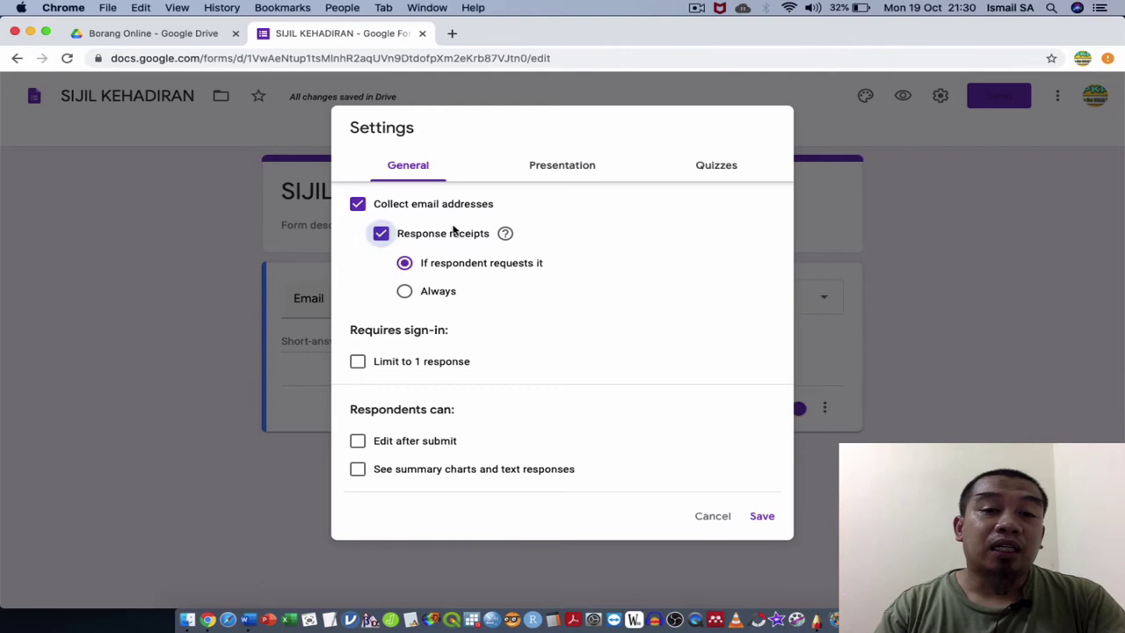
pyautogui.click(434, 293)
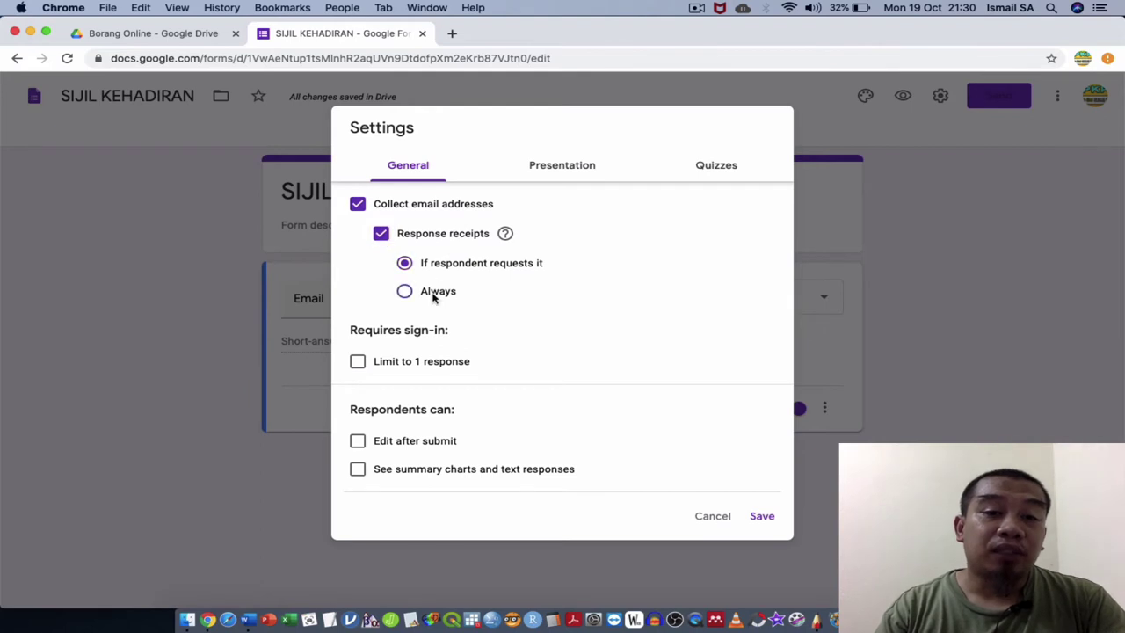
pyautogui.click(759, 516)
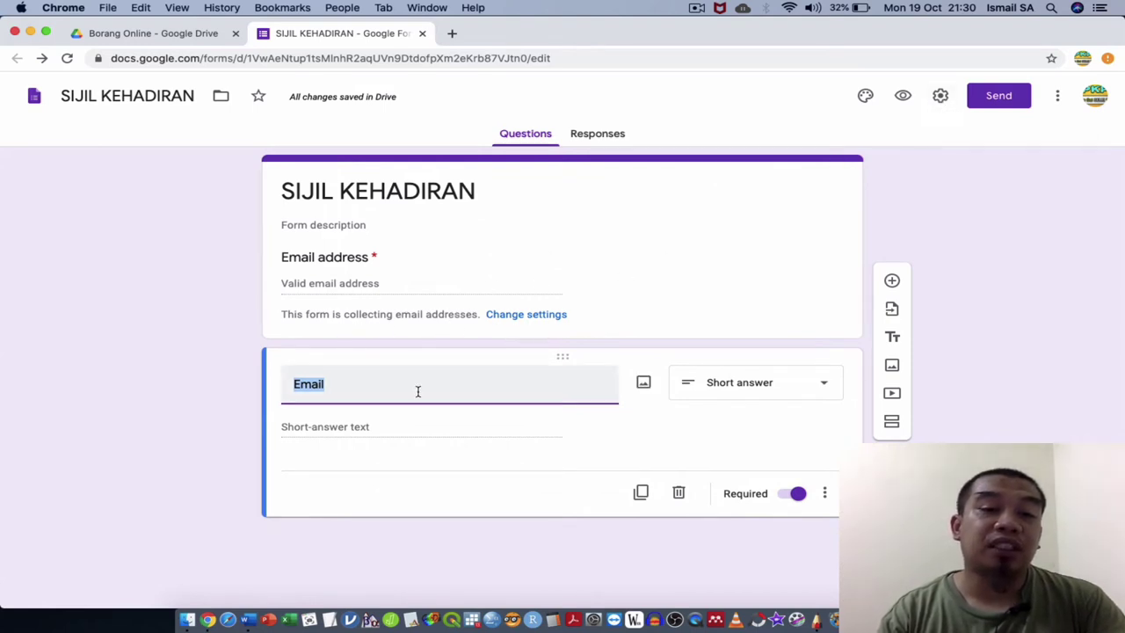
# Retitle the question 'NAMA', add an example full-name description starting 'Contoh:', and duplicate it.
pyautogui.write('NAMA')
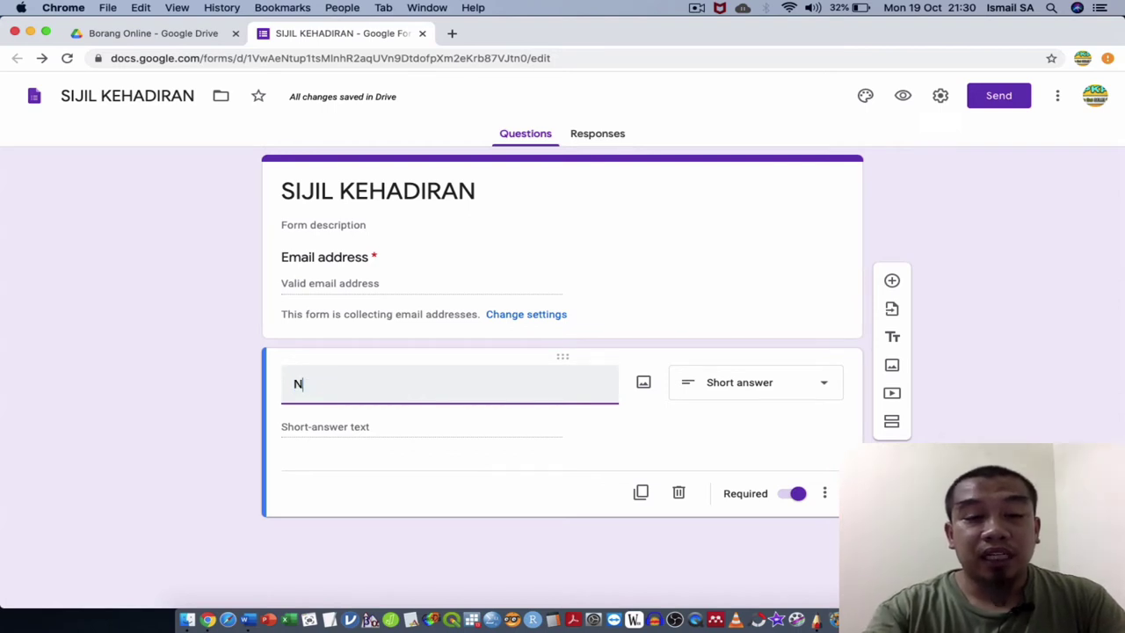
pyautogui.click(824, 493)
pyautogui.click(831, 552)
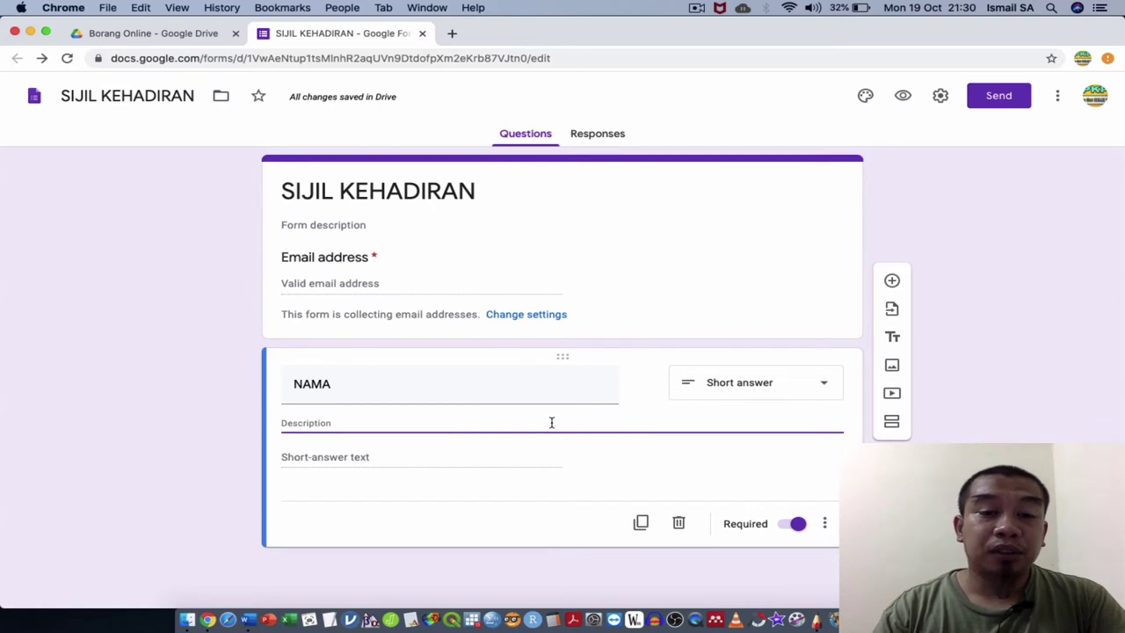
pyautogui.write('Contoh')
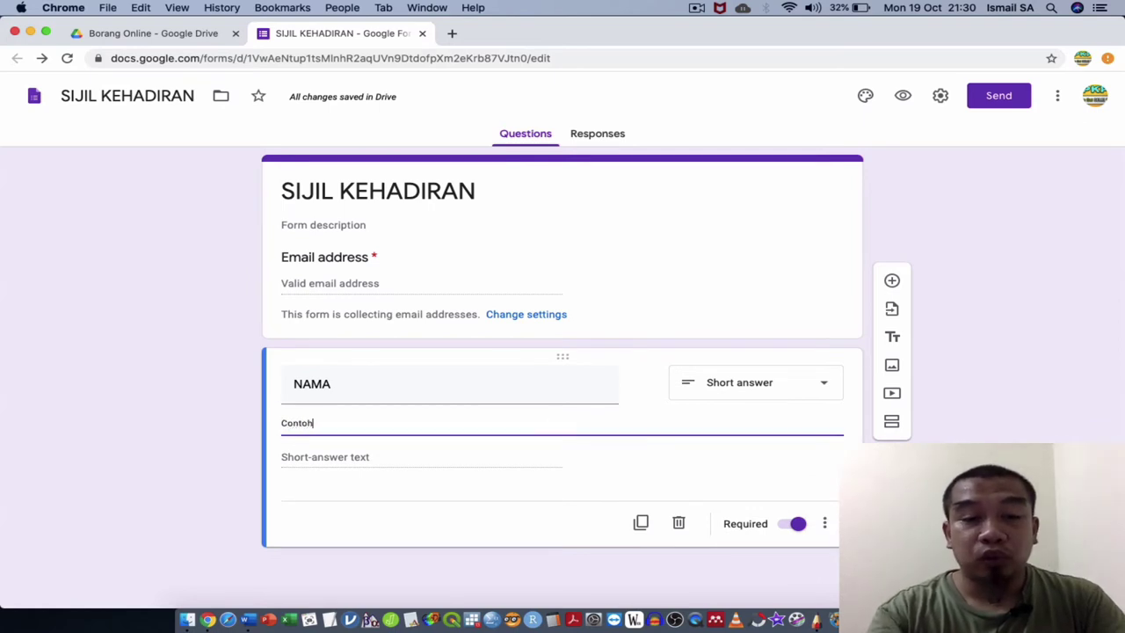
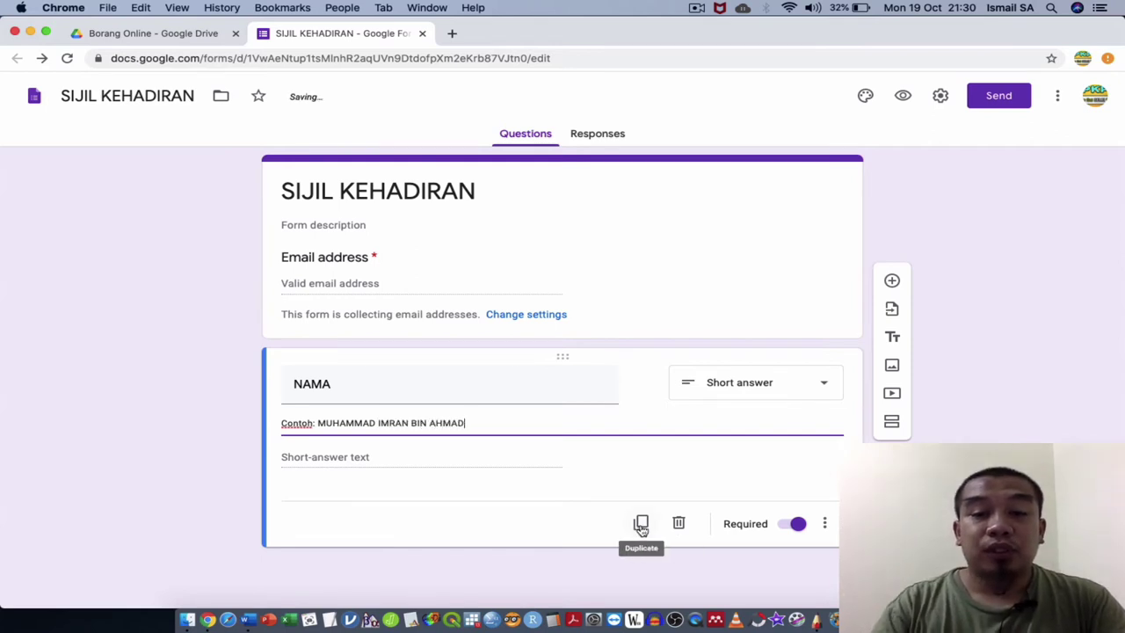
pyautogui.click(641, 523)
# Retitle the copy 'NO IC' with description example 'Contoh: 123456'.
pyautogui.write('NO IC')
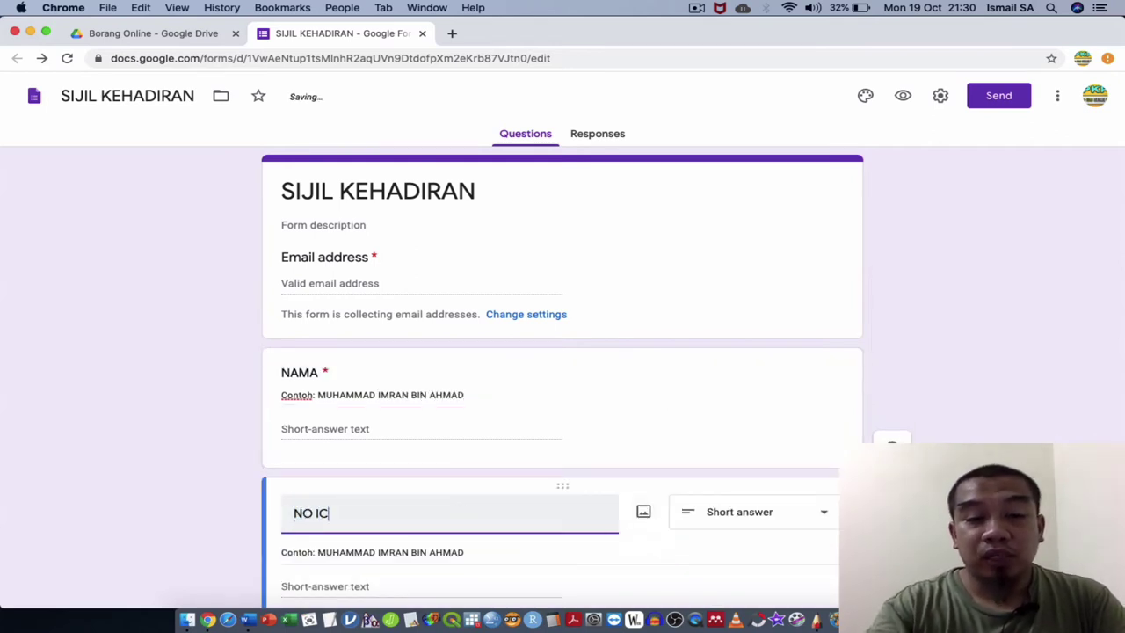
pyautogui.tripleClick(371, 444)
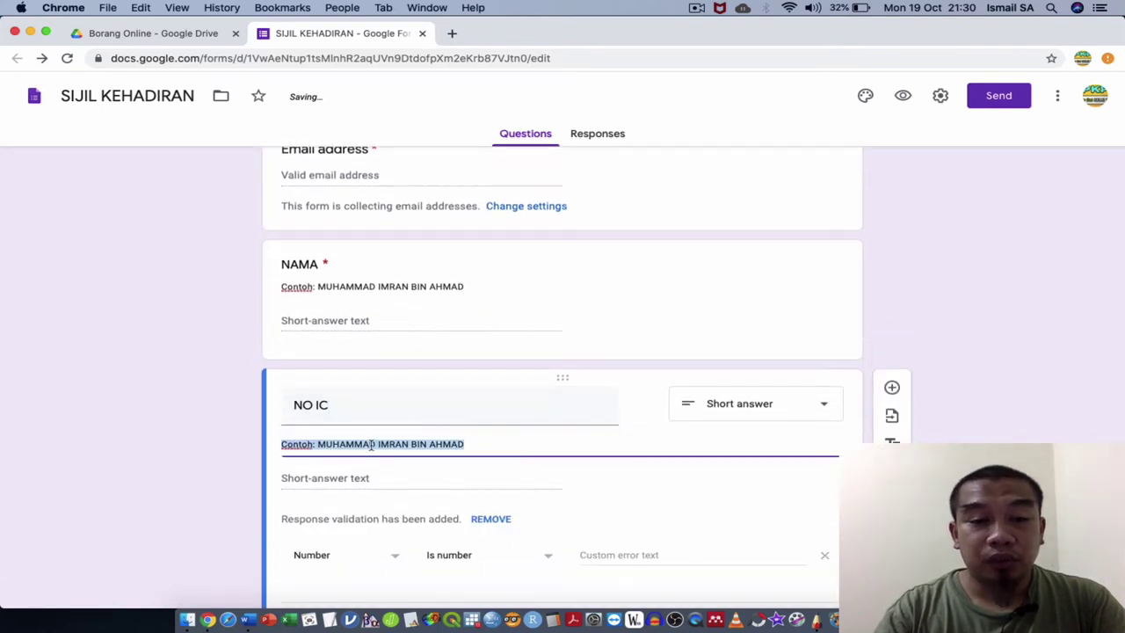
pyautogui.click(319, 445)
pyautogui.keyDown('shift'); pyautogui.click(466, 444); pyautogui.keyUp('shift')
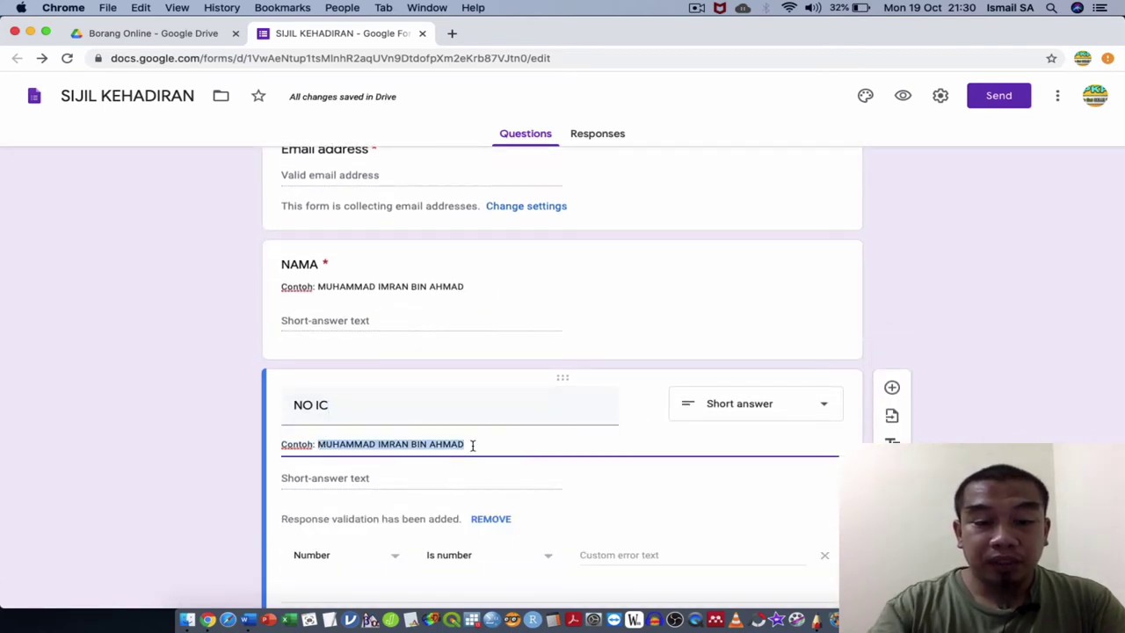
pyautogui.write('123456')
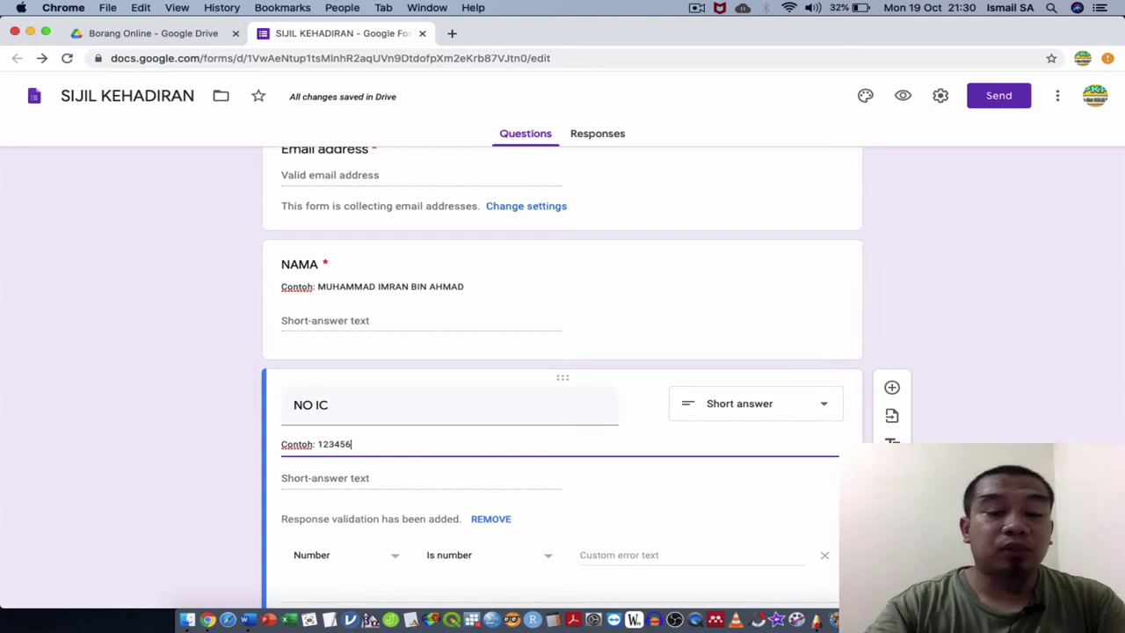
# Set NO IC's response validation to Text contains, then duplicate the question.
pyautogui.scroll(-2, 369, 474)
pyautogui.click(364, 473)
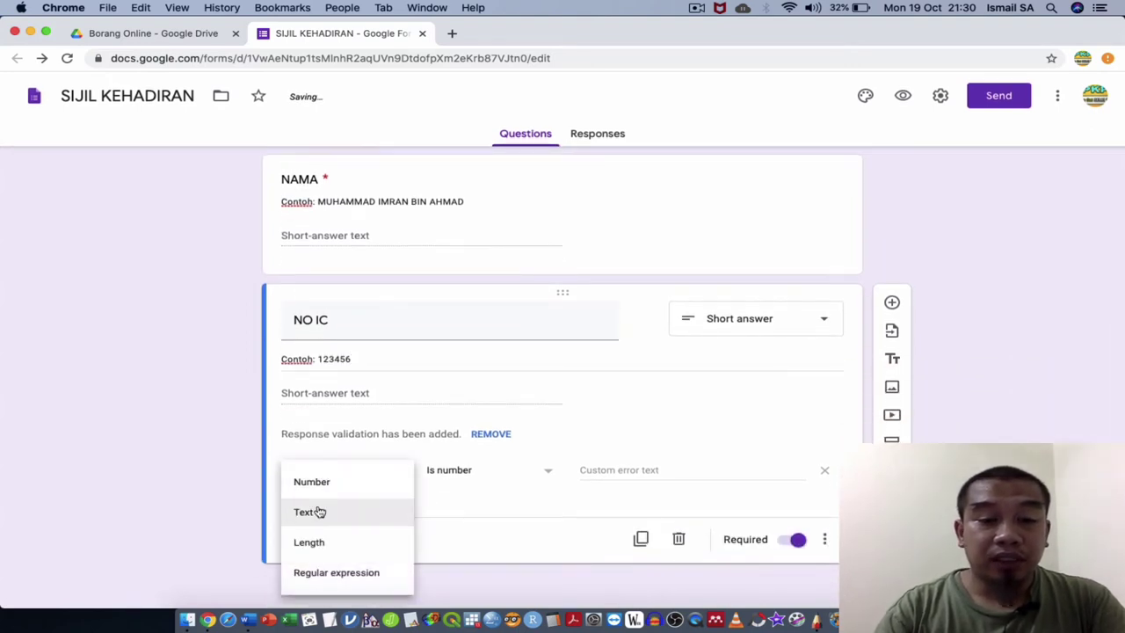
pyautogui.click(319, 512)
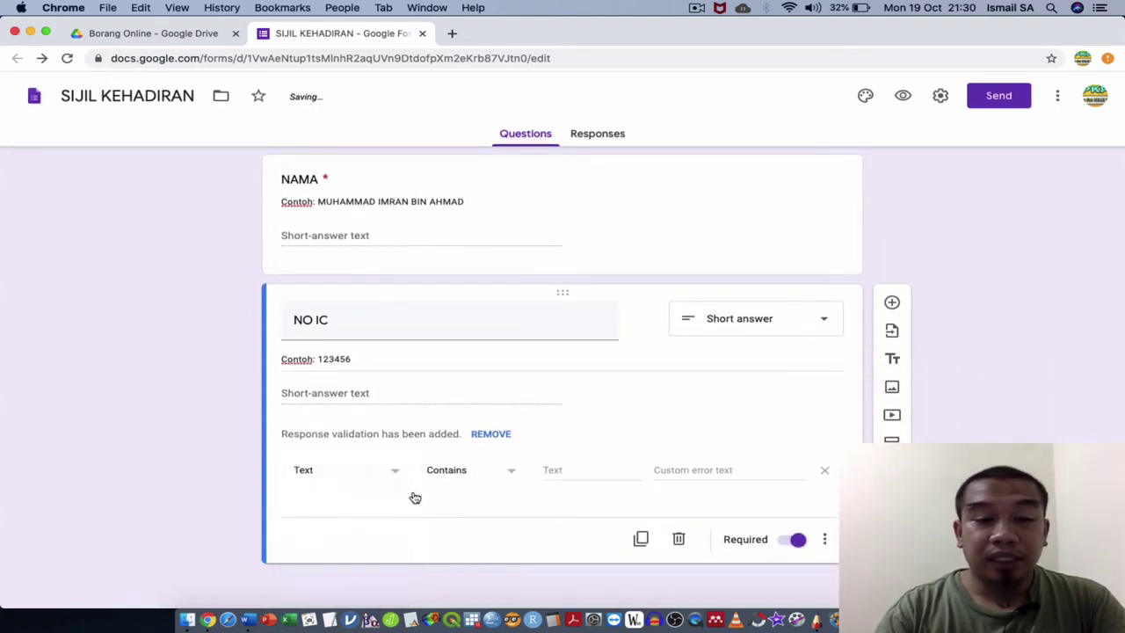
pyautogui.click(641, 539)
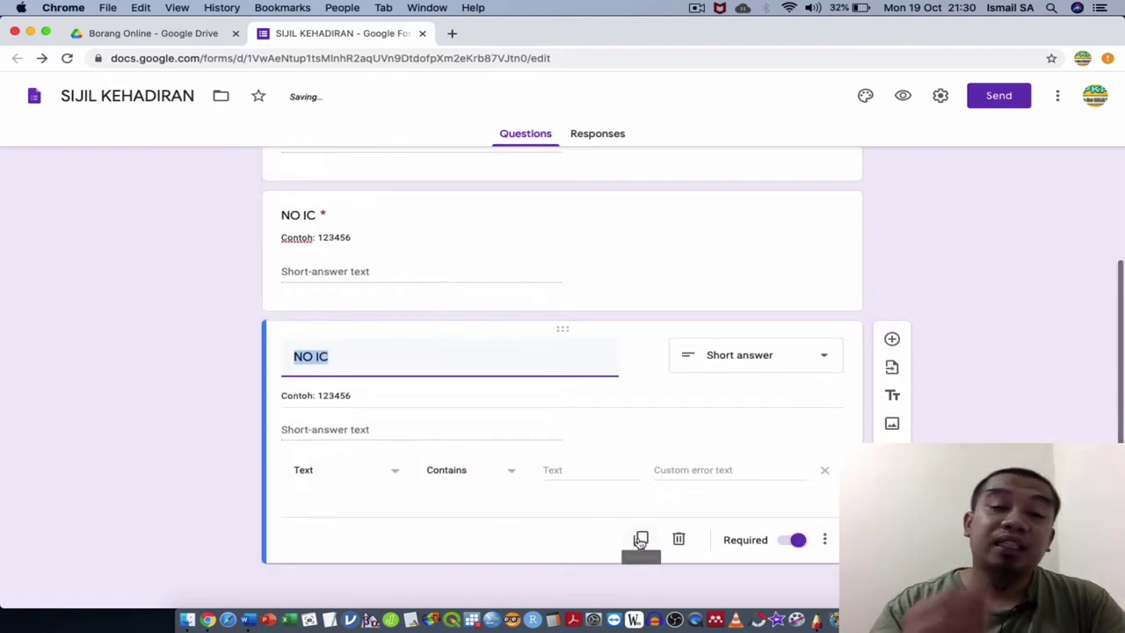
# Retitle the copy 'INSTITUT' as a multiple-choice question with no description.
pyautogui.write('INSTITUT')
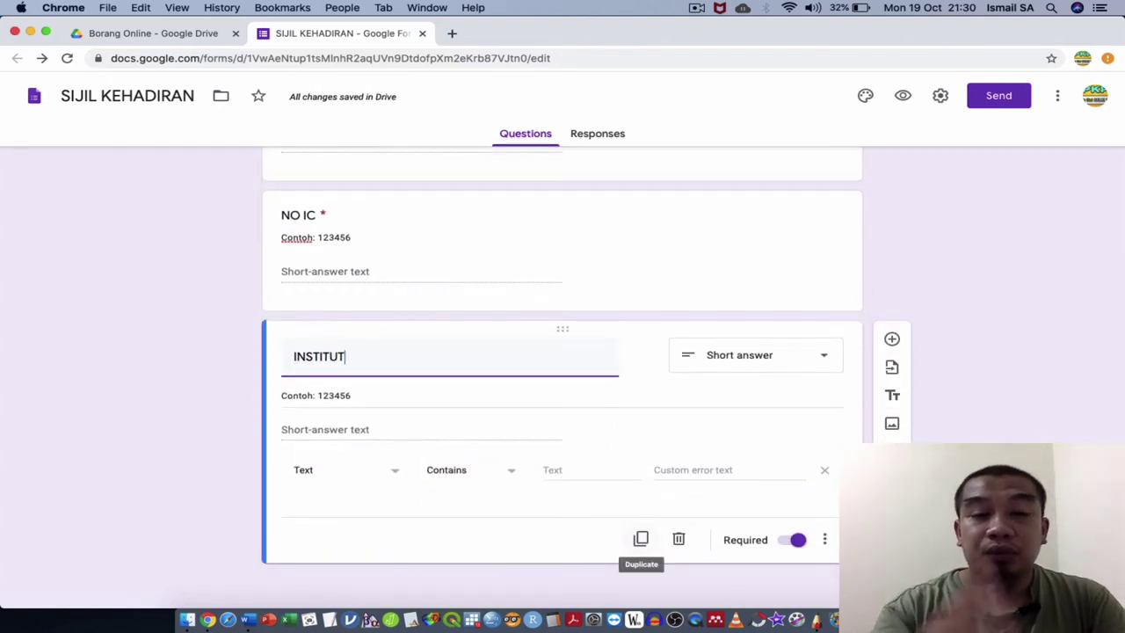
pyautogui.click(773, 362)
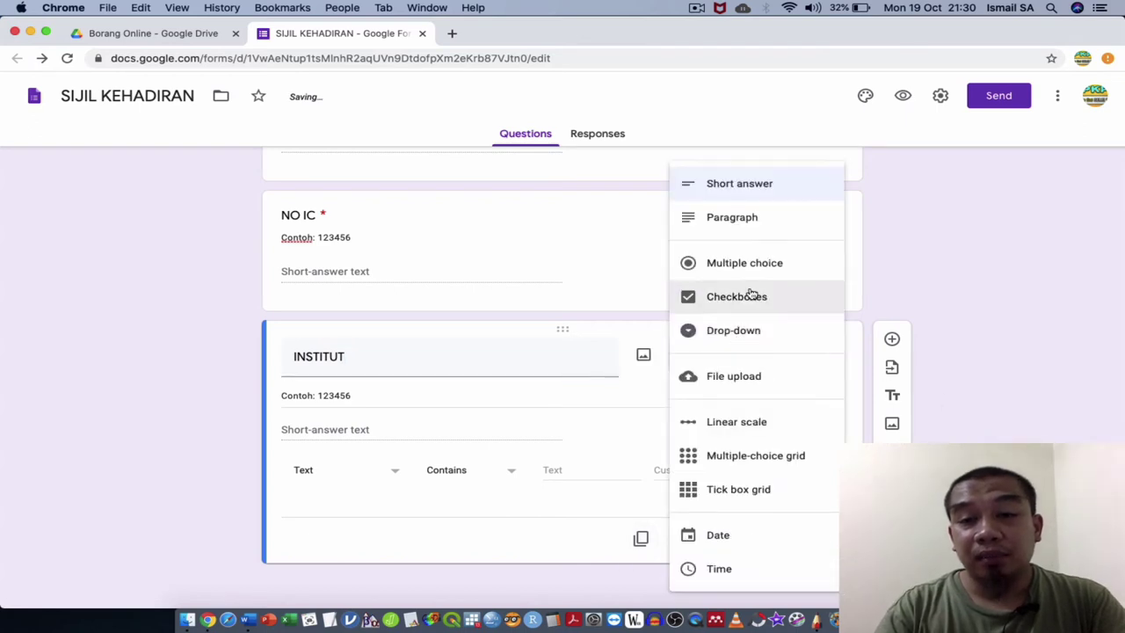
pyautogui.click(763, 262)
pyautogui.tripleClick(367, 414)
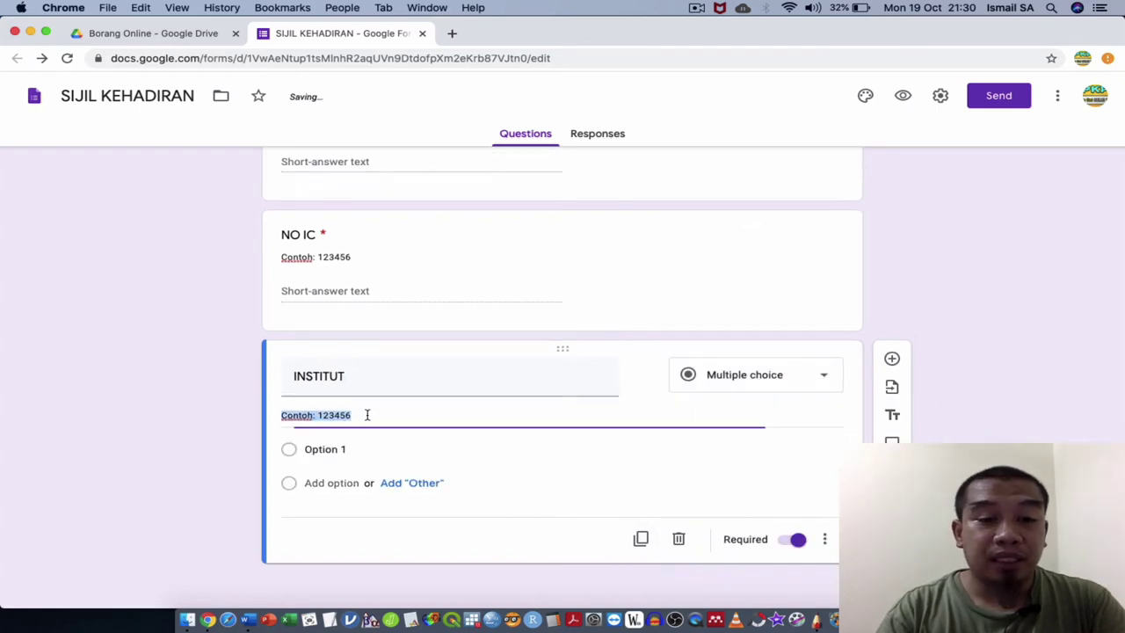
pyautogui.press('BackSpace')
pyautogui.press('BackSpace')
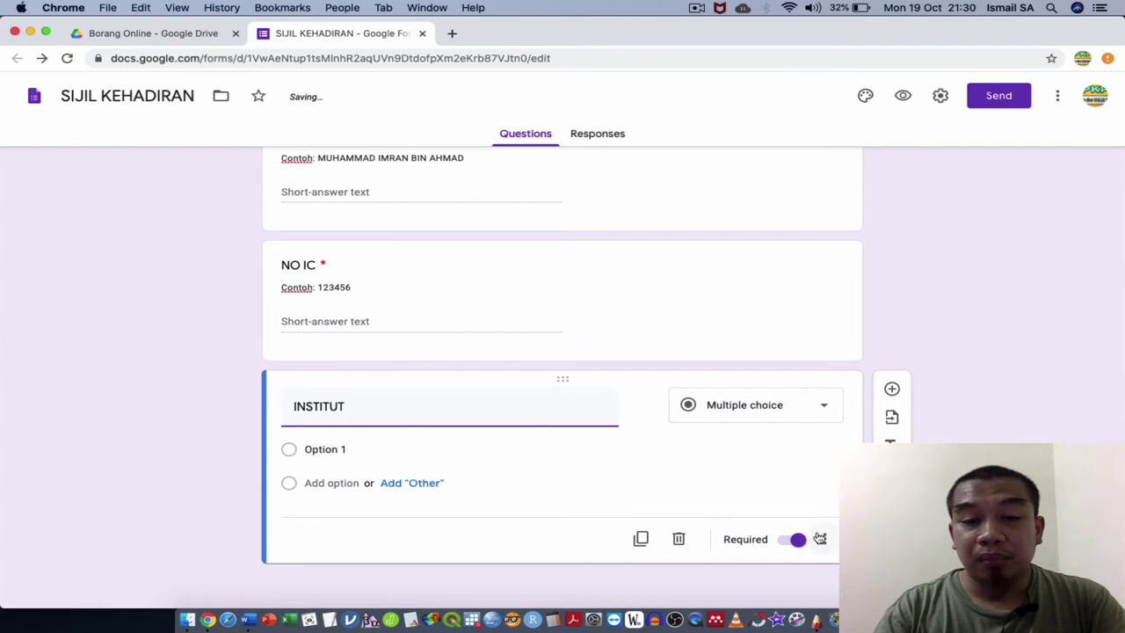
# Add options ILLKKM SG BULOH, ILKKM JOHOR BAHRU and ILKKM MELAKA, then duplicate INSTITUT.
pyautogui.click(477, 453)
pyautogui.write('ILL')
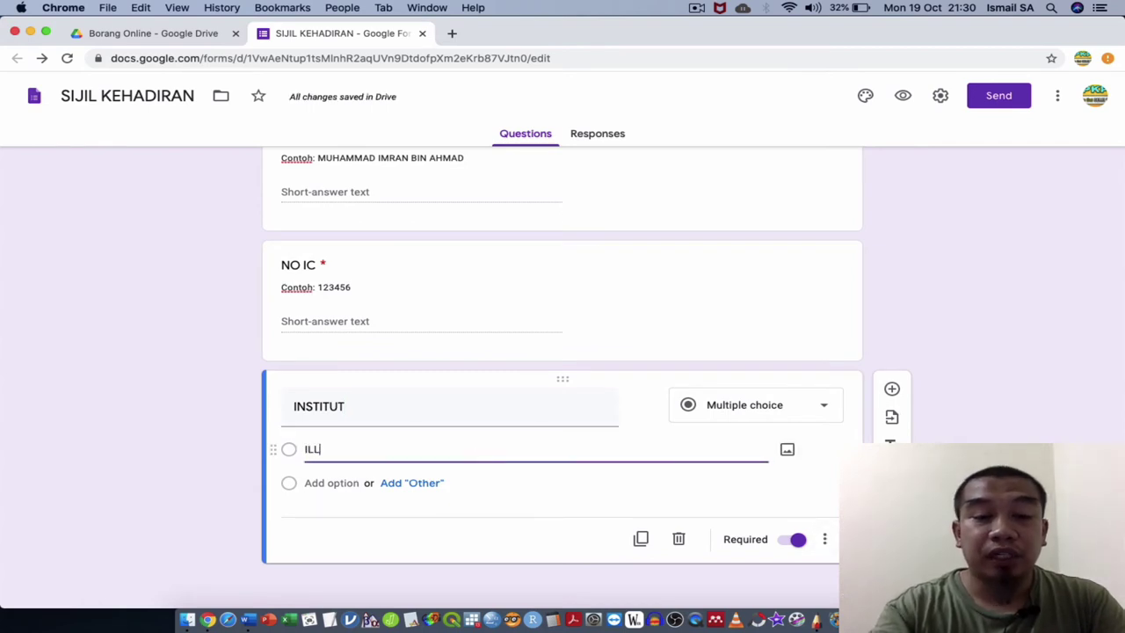
pyautogui.write('KKM SG')
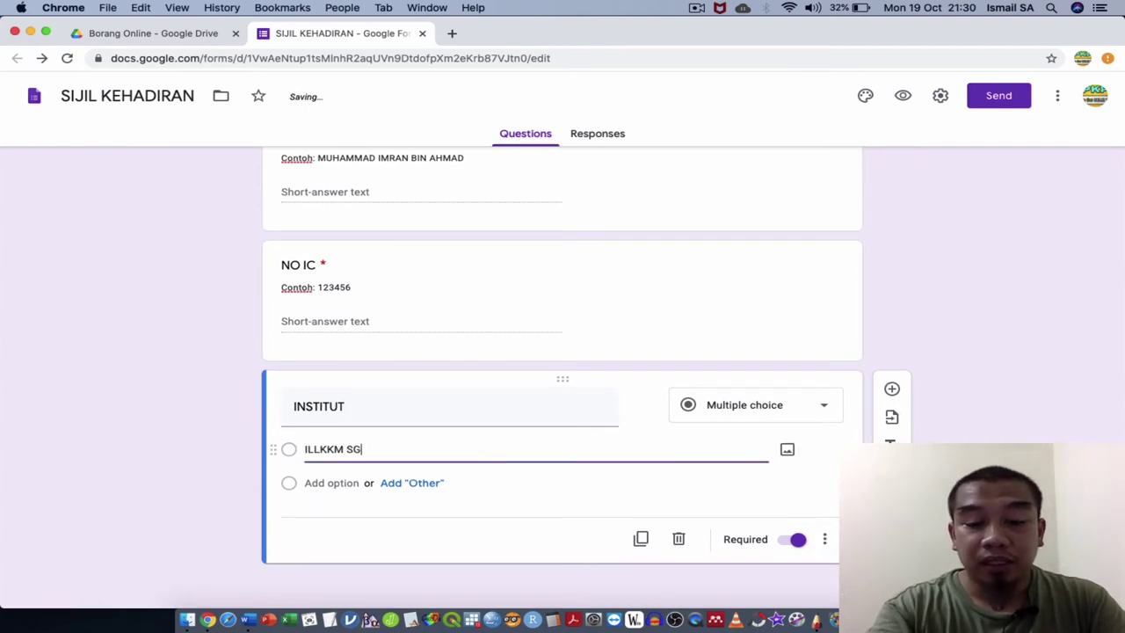
pyautogui.write(' BULOH')
pyautogui.press('Return')
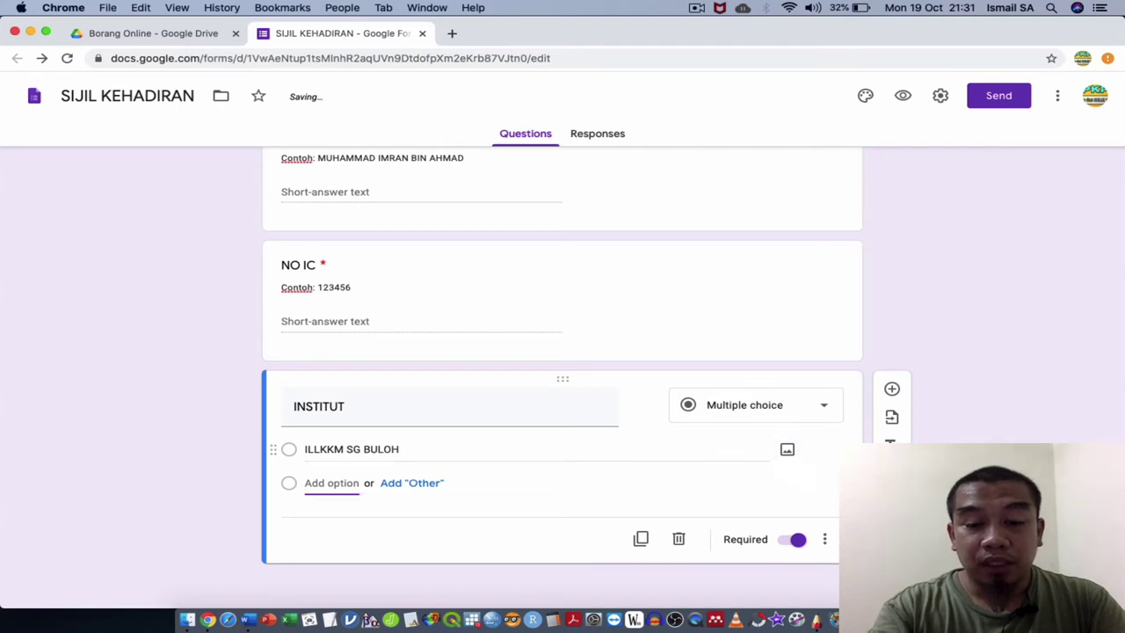
pyautogui.write('ILKKM JOHOR BAHRU')
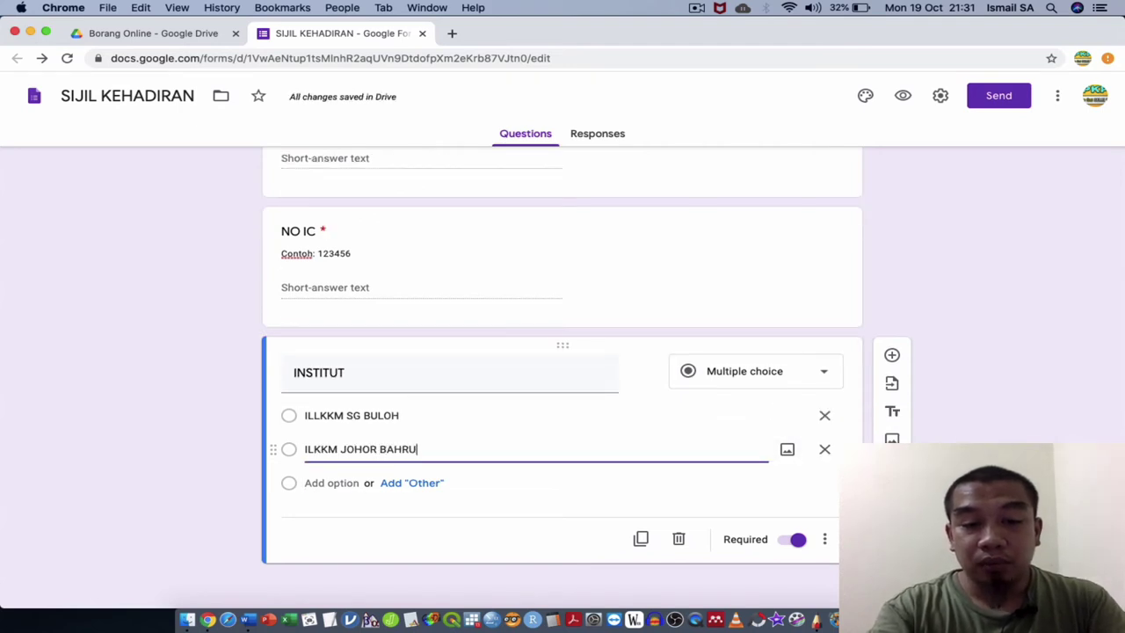
pyautogui.press('Return')
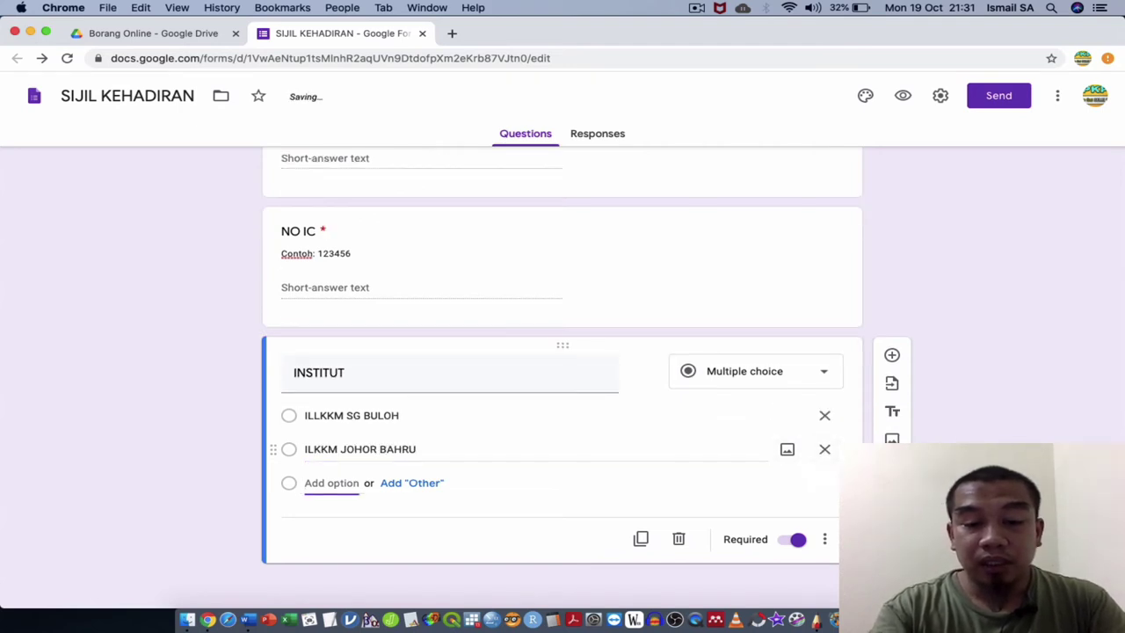
pyautogui.write('ILKKM MELAKA')
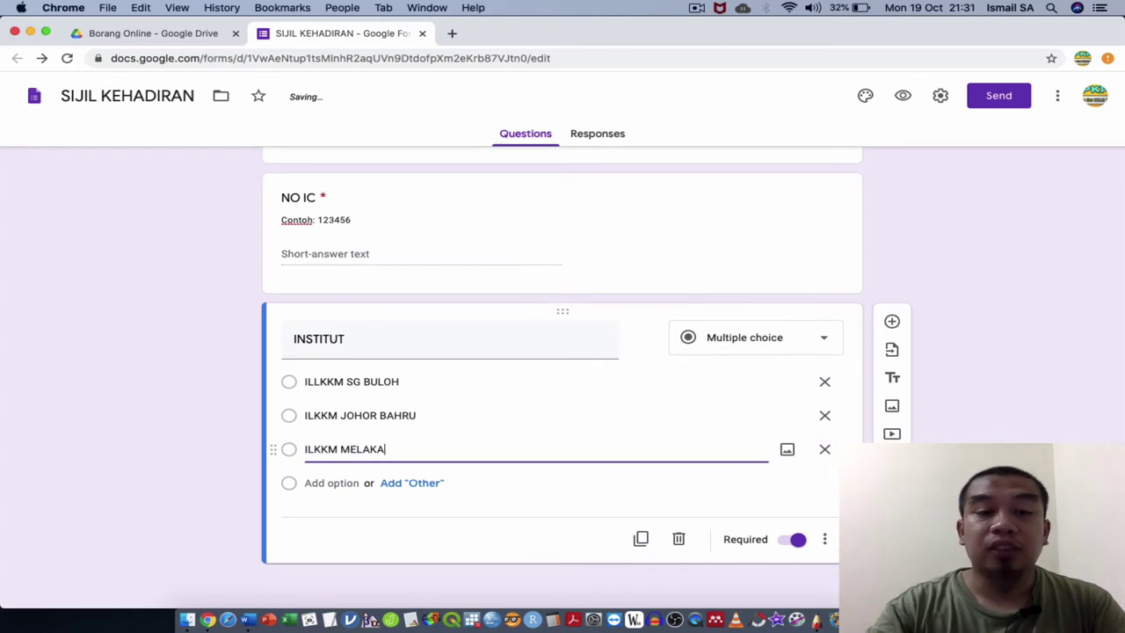
pyautogui.click(641, 538)
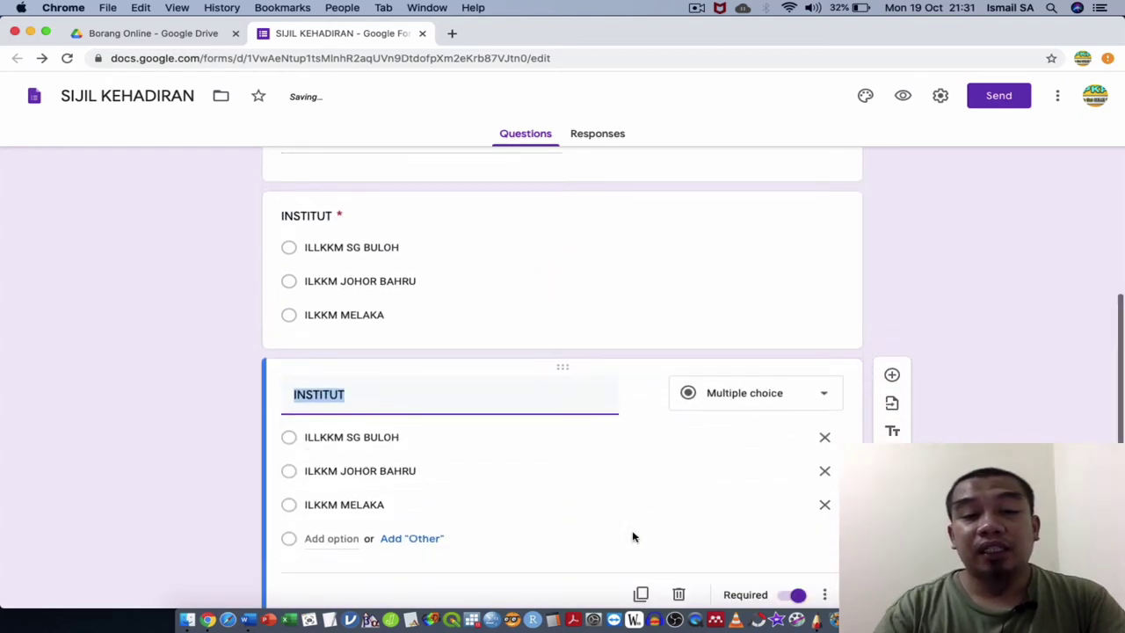
# Make the copy a short-answer 'KOD JANA' validated as text containing KURSUS100.
pyautogui.write('KOD JANA')
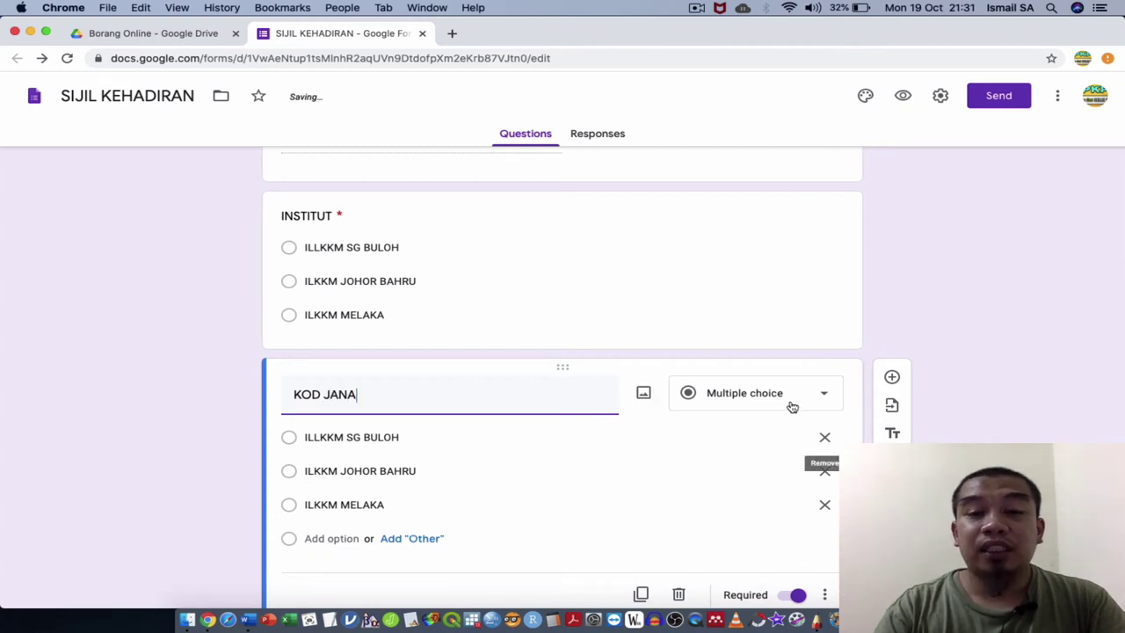
pyautogui.click(788, 400)
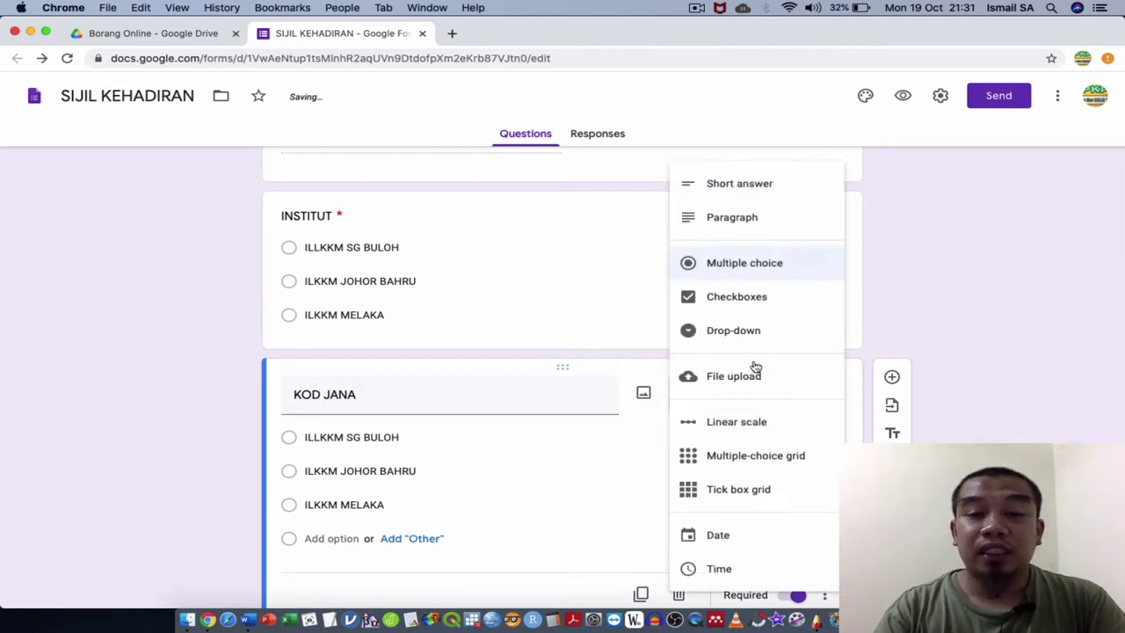
pyautogui.click(739, 184)
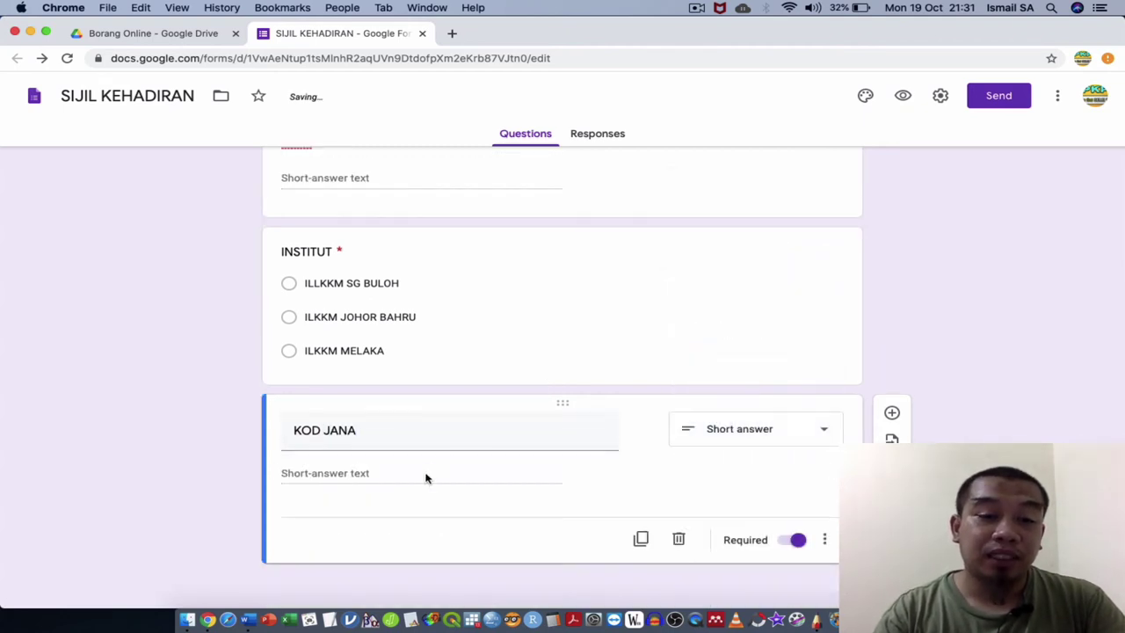
pyautogui.click(824, 539)
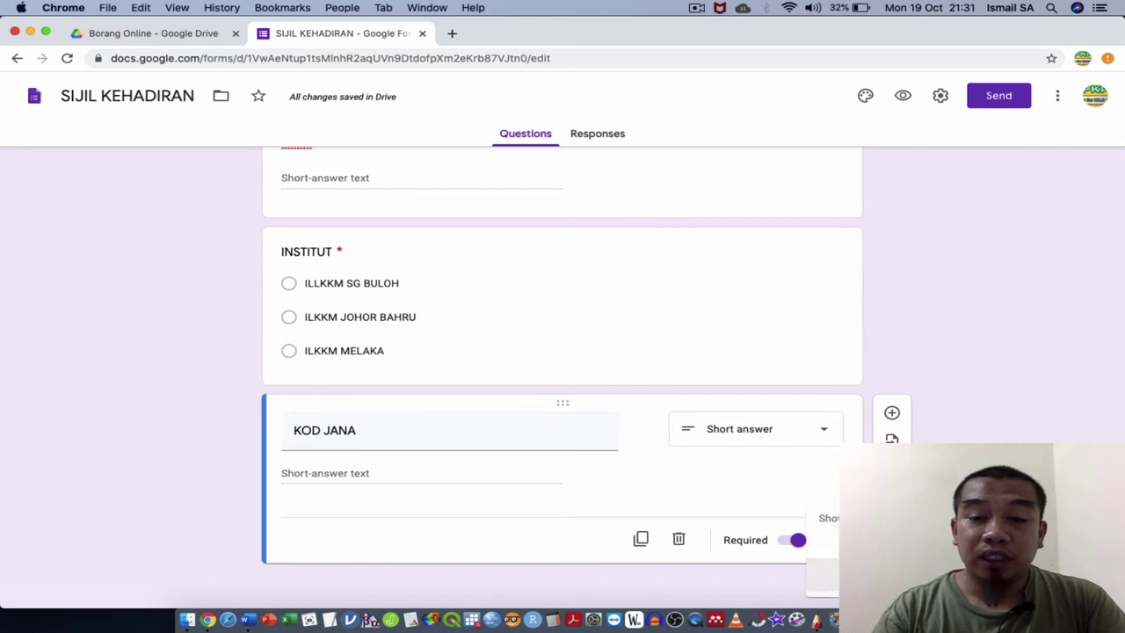
pyautogui.click(826, 551)
pyautogui.click(352, 514)
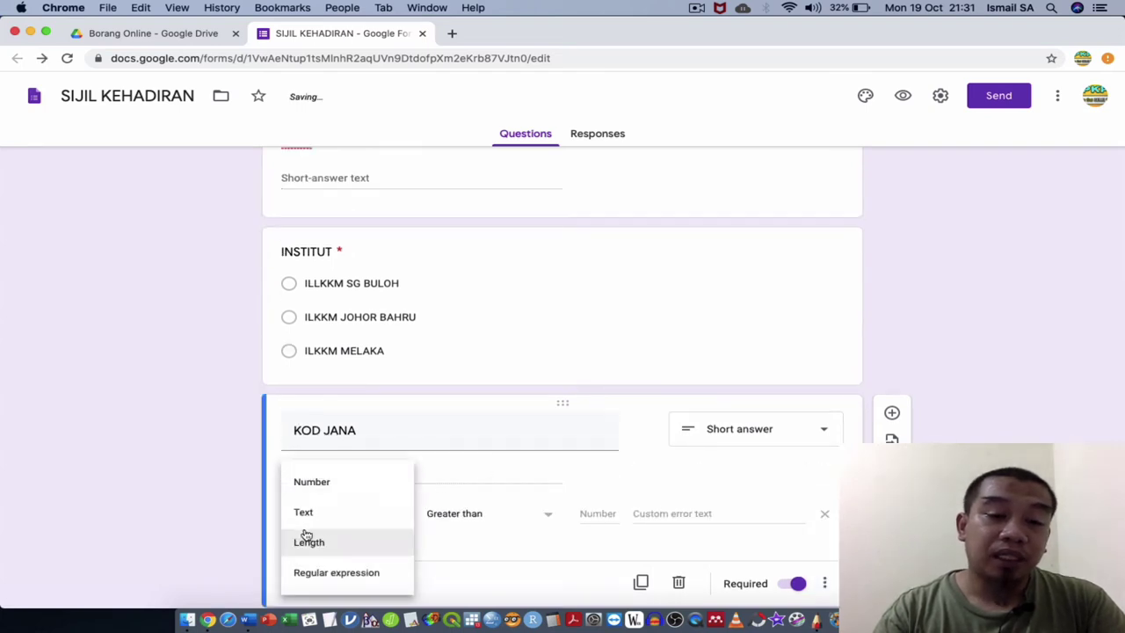
pyautogui.click(341, 517)
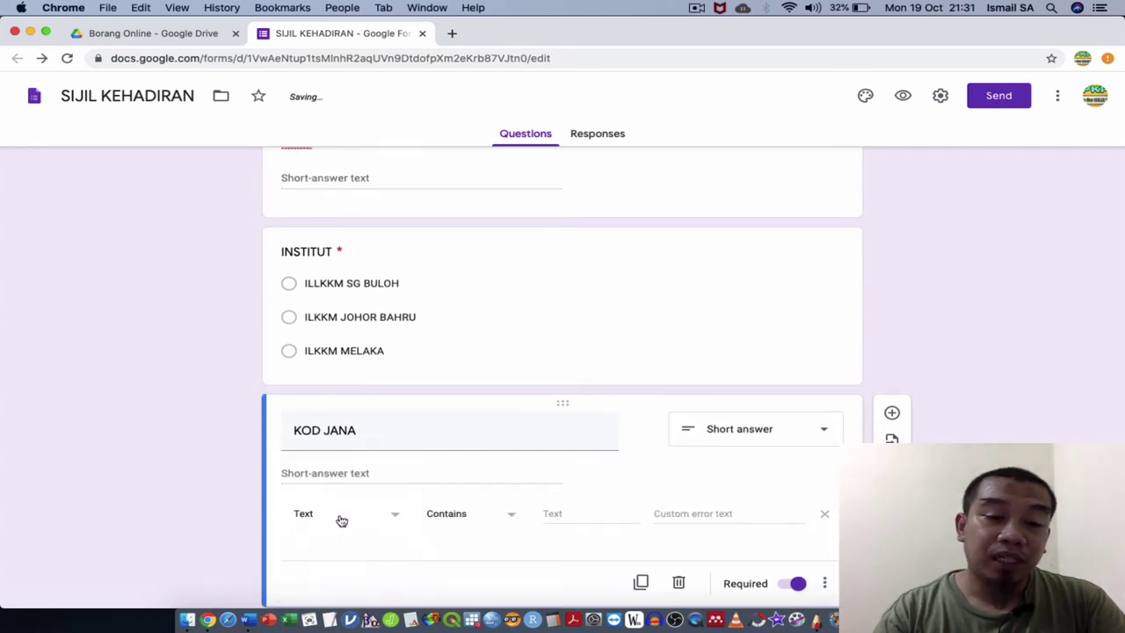
pyautogui.click(544, 516)
pyautogui.write('KURU')
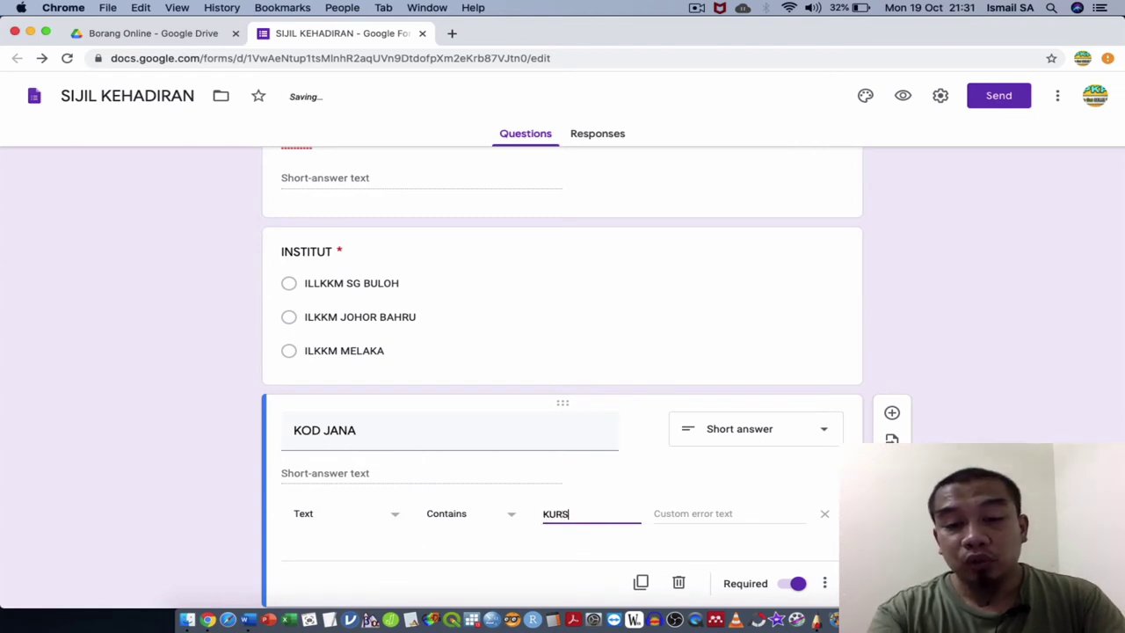
pyautogui.write('US')
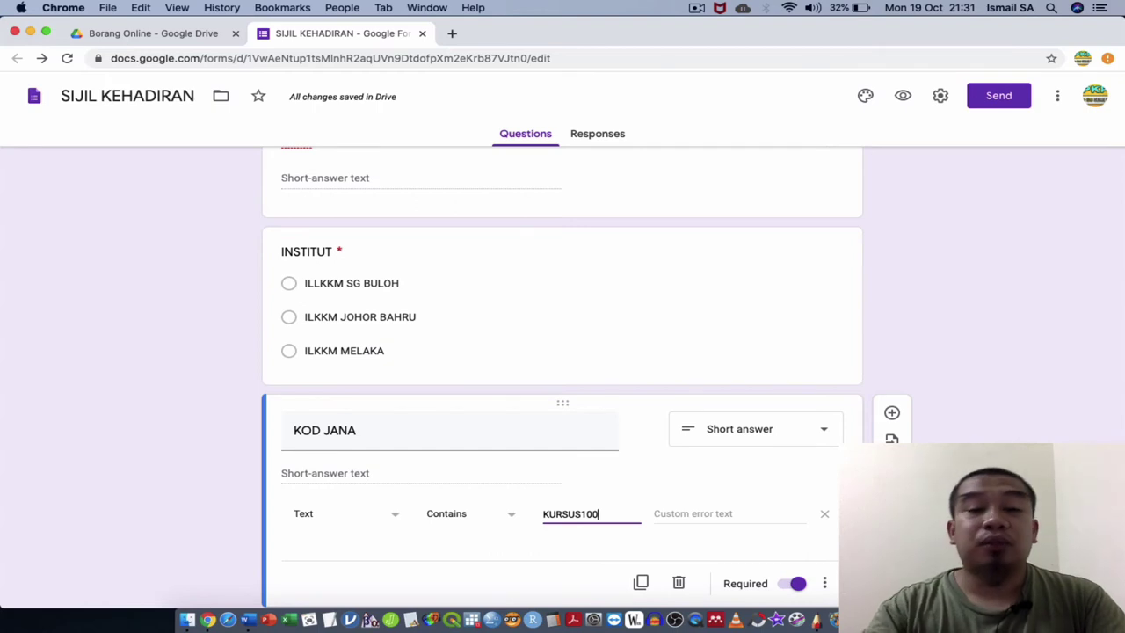
pyautogui.write('100')
# Set the error message 'Maaf, anda bukan peserta, sila rujuk urusetia' with the secretariat's phone number.
pyautogui.scroll(-1, 563, 369)
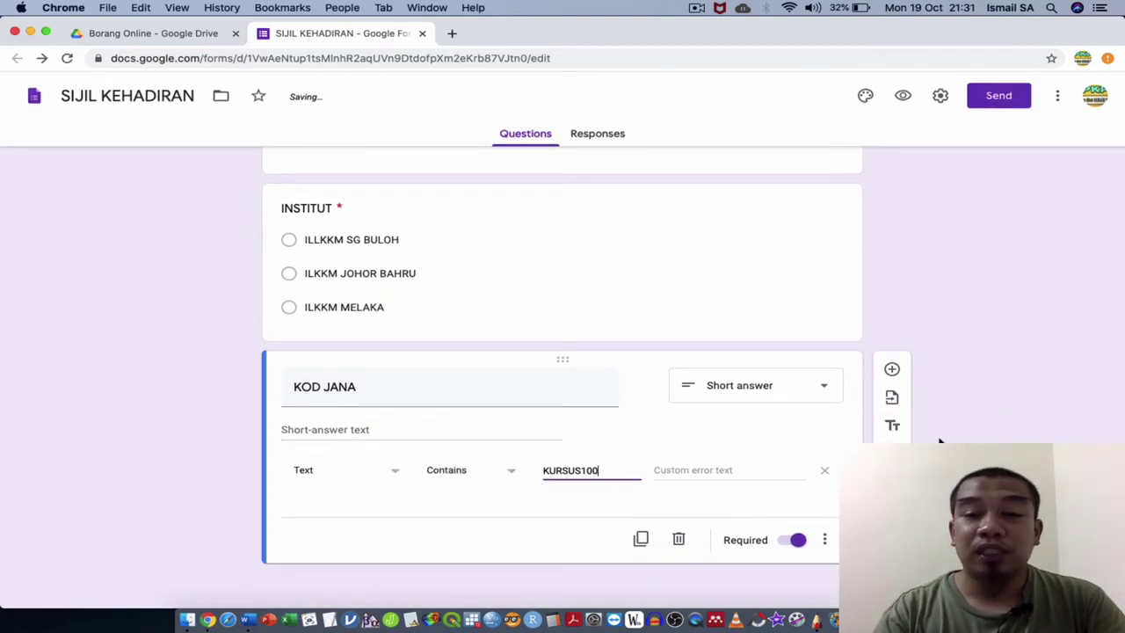
pyautogui.click(939, 441)
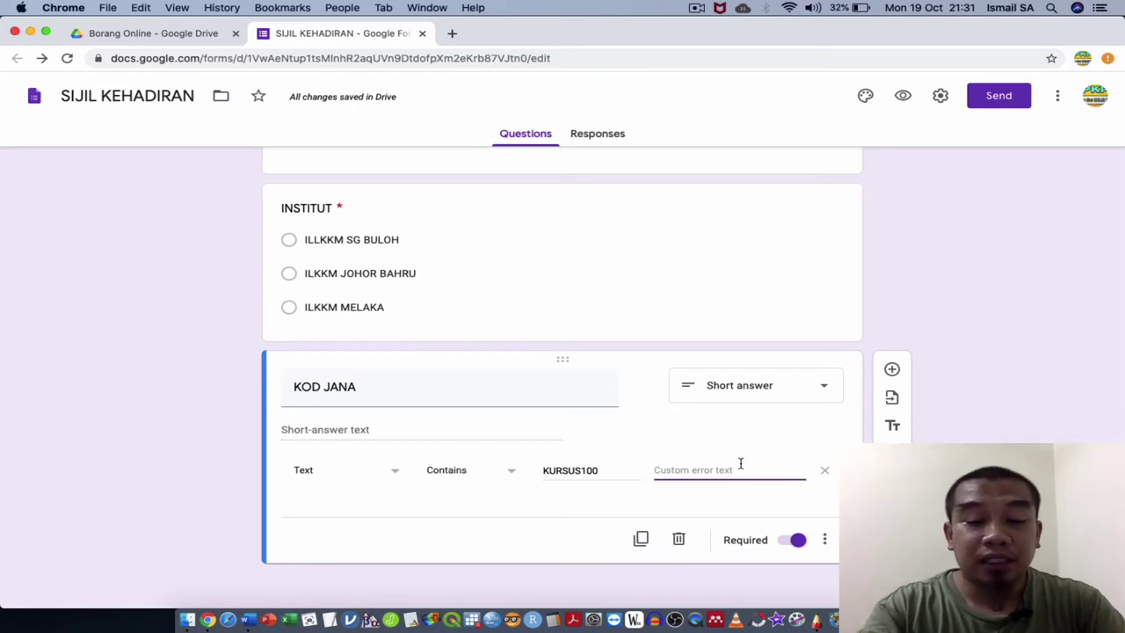
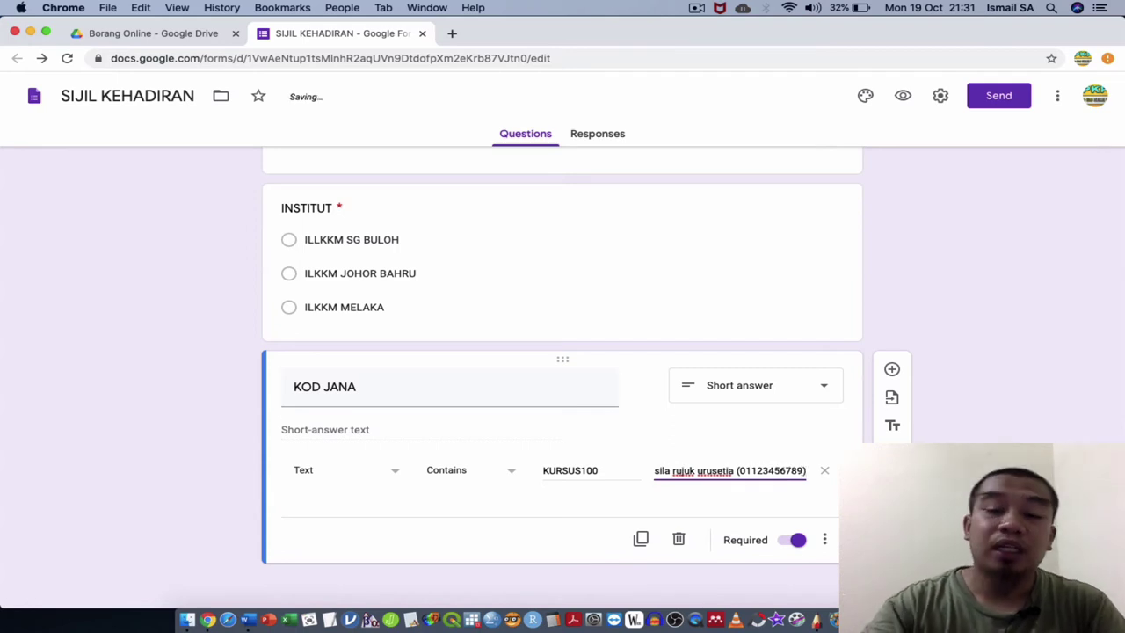
pyautogui.click(1072, 443)
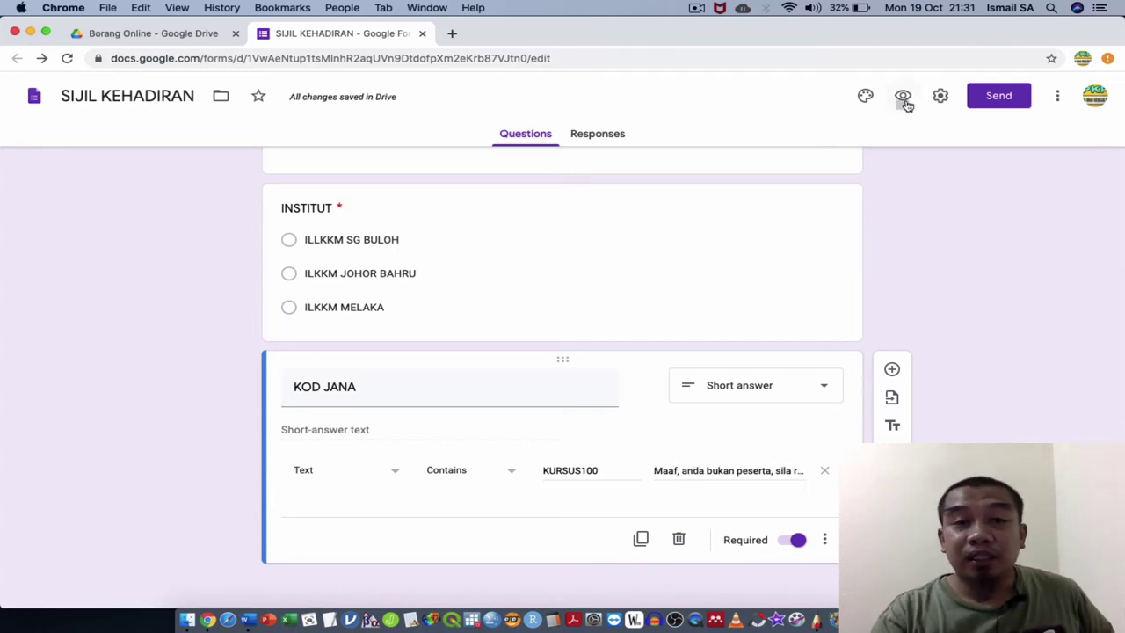
# Link the form's responses to a newly created spreadsheet, SIJIL KEHADIRAN (Responses).
pyautogui.click(615, 141)
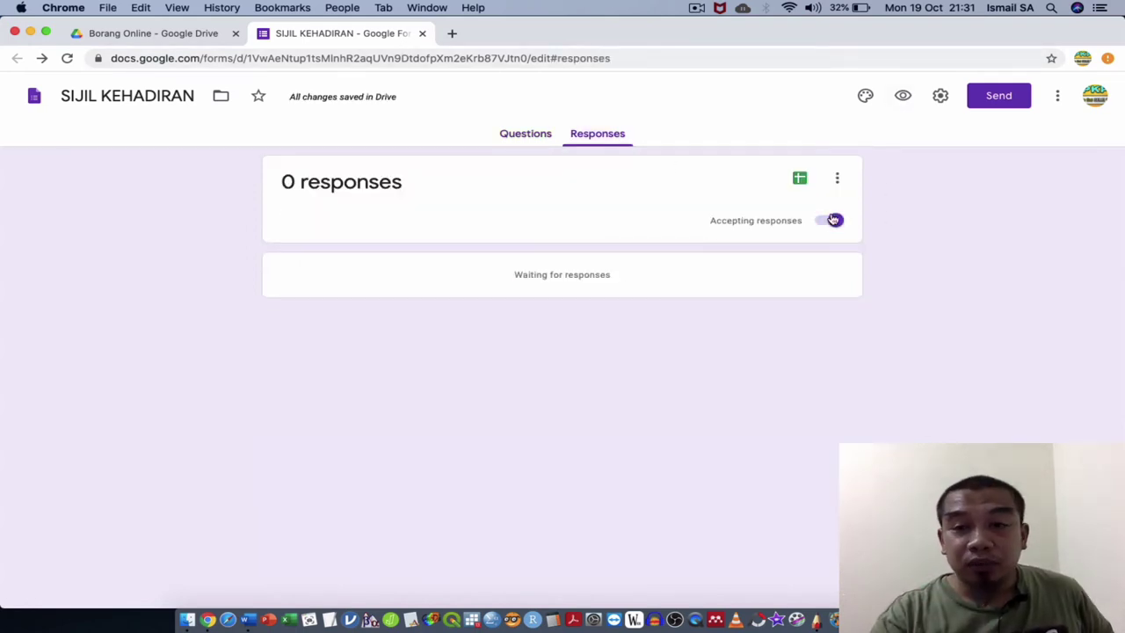
pyautogui.click(839, 183)
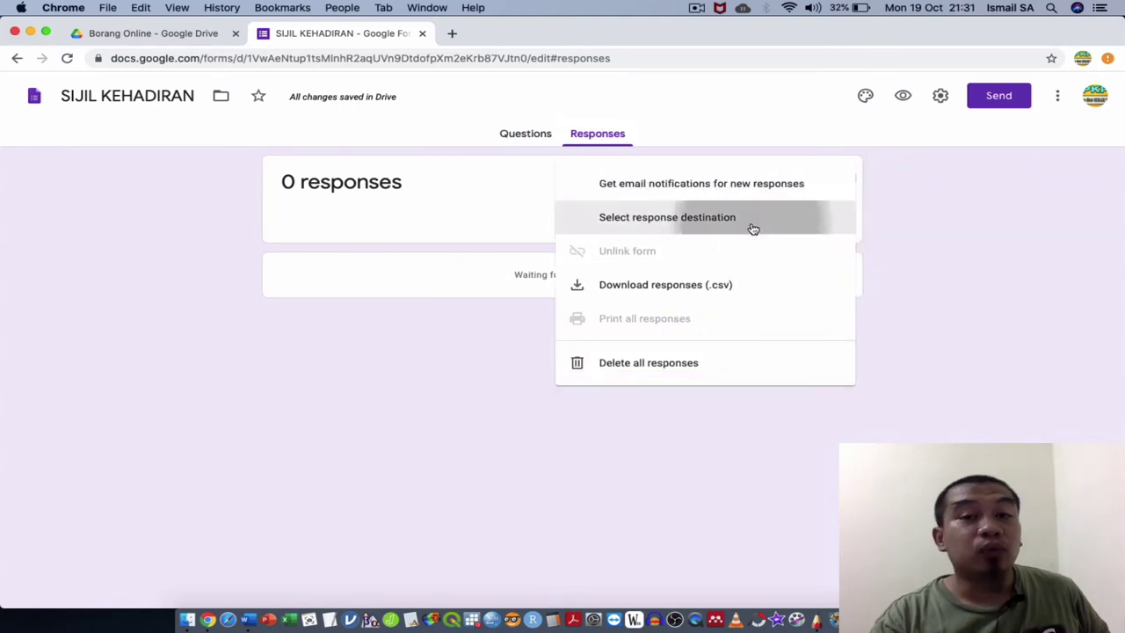
pyautogui.click(752, 228)
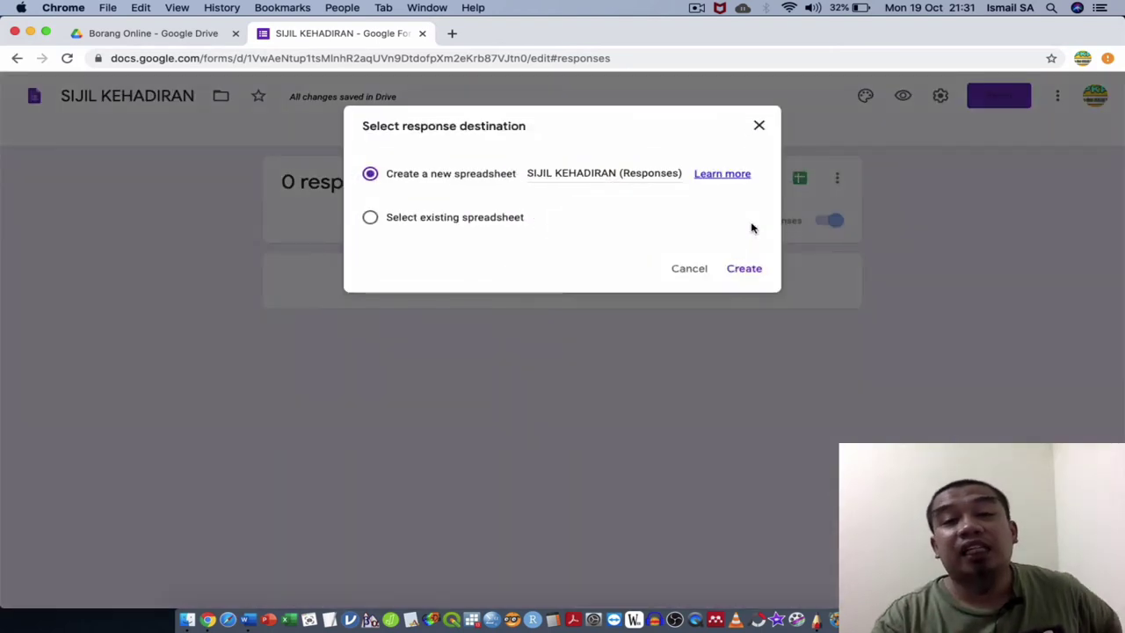
pyautogui.click(745, 268)
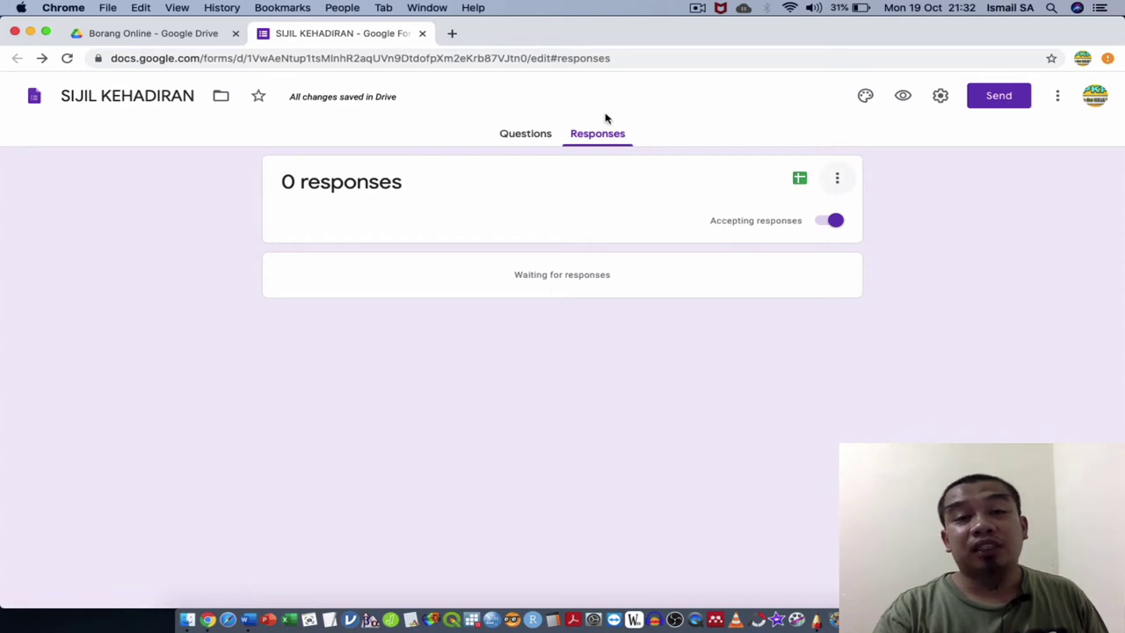
# Back in the Borang Online Drive folder, add a 'SIJIL' folder and open the responses spreadsheet.
pyautogui.click(422, 34)
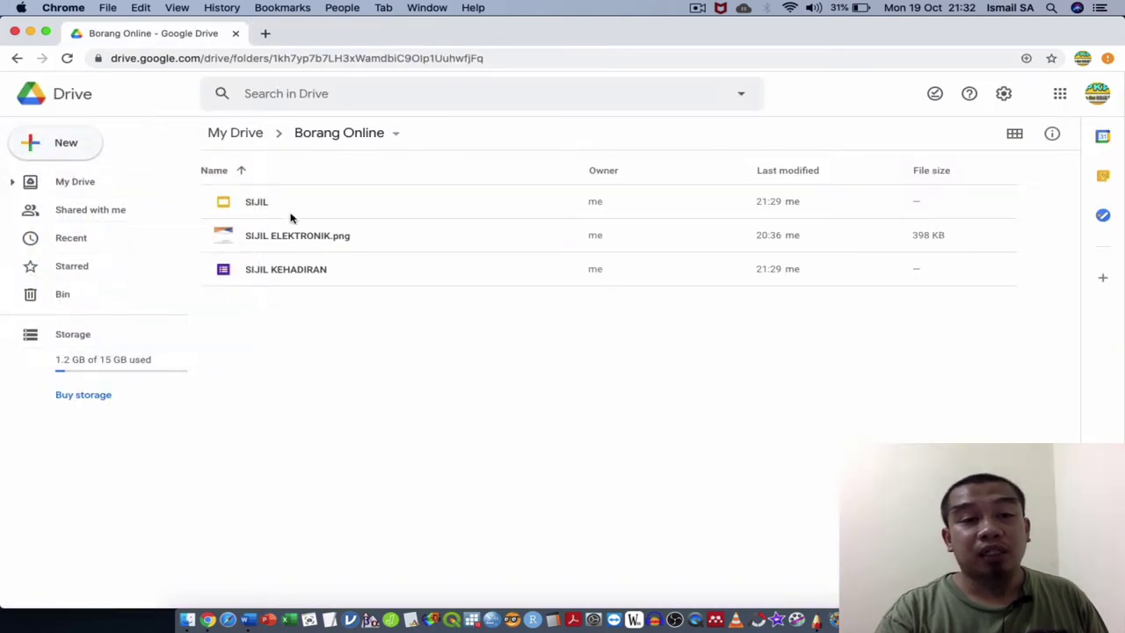
pyautogui.click(389, 304)
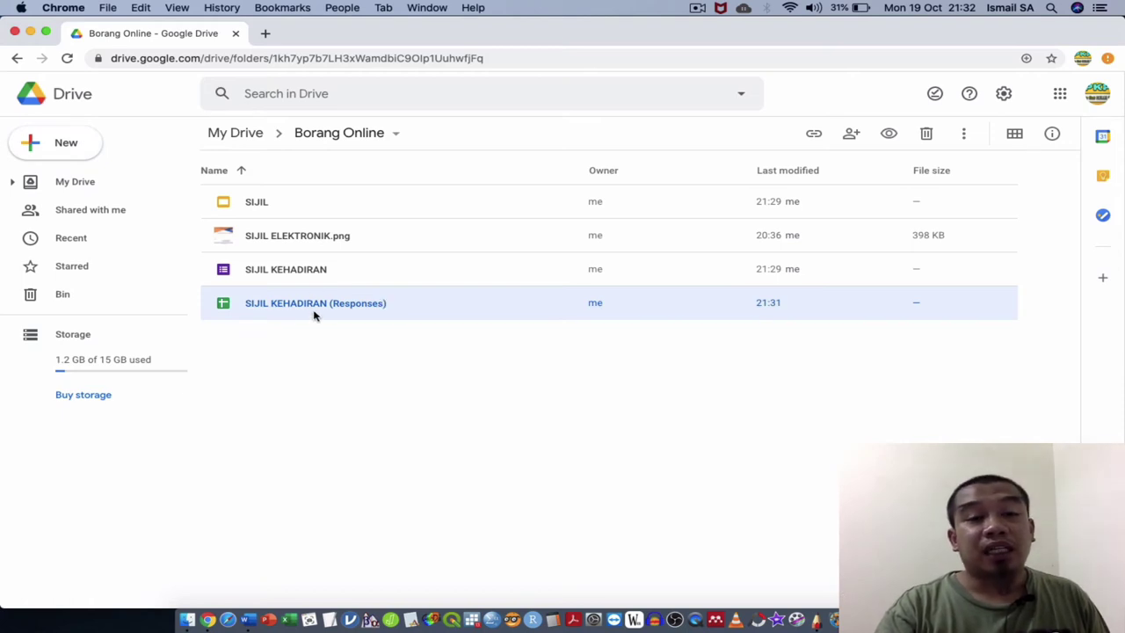
pyautogui.click(319, 352)
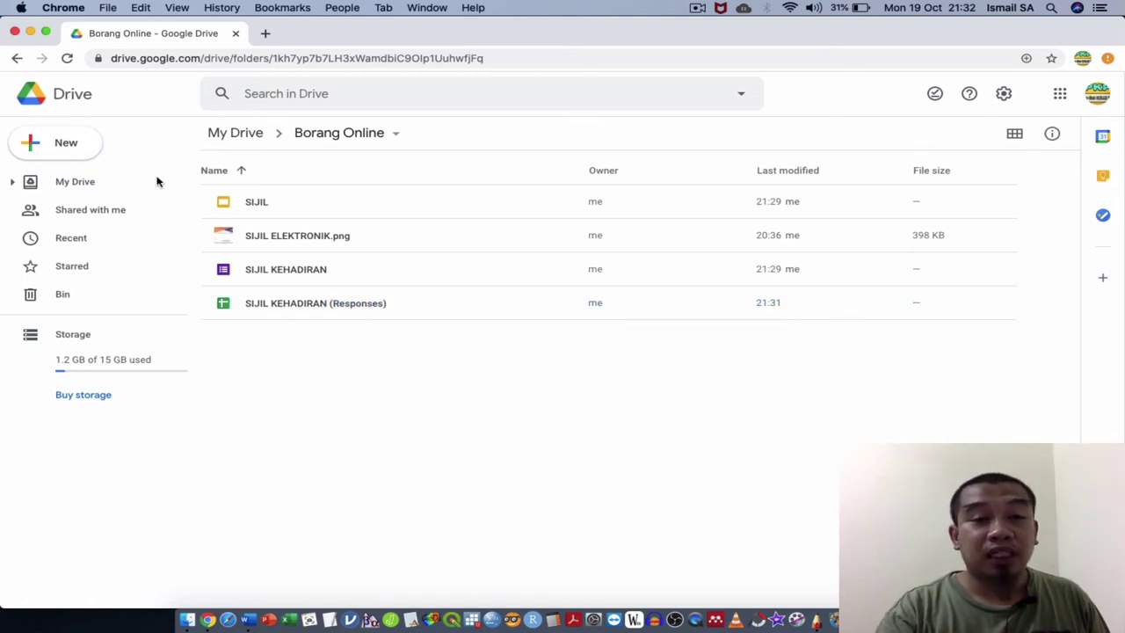
pyautogui.click(71, 154)
pyautogui.click(101, 154)
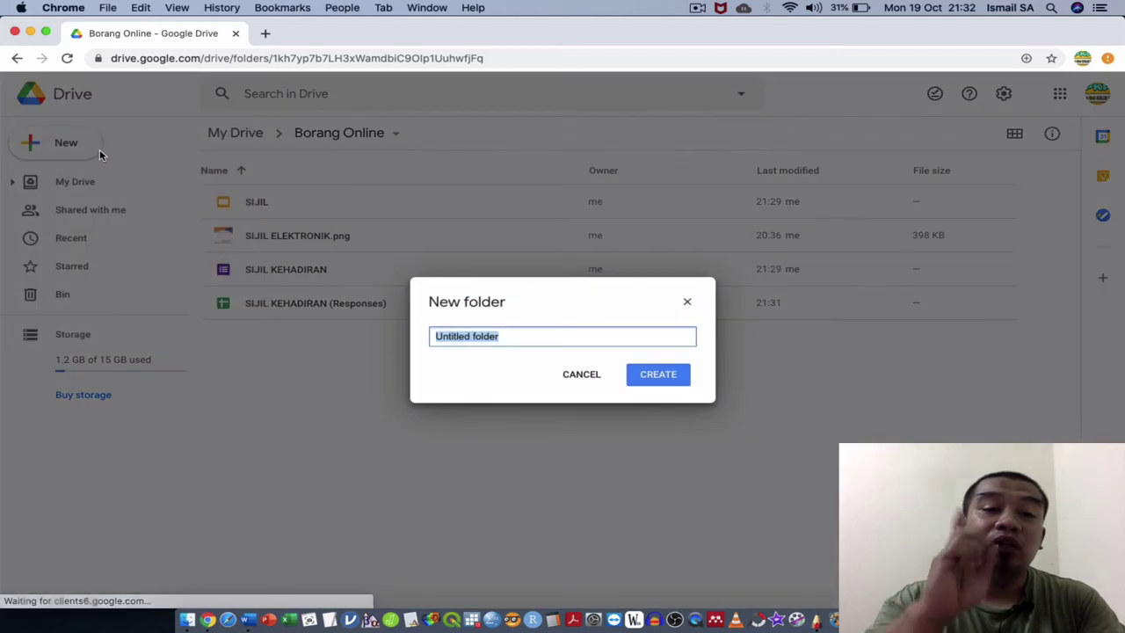
pyautogui.write('SIJIL')
pyautogui.press('Return')
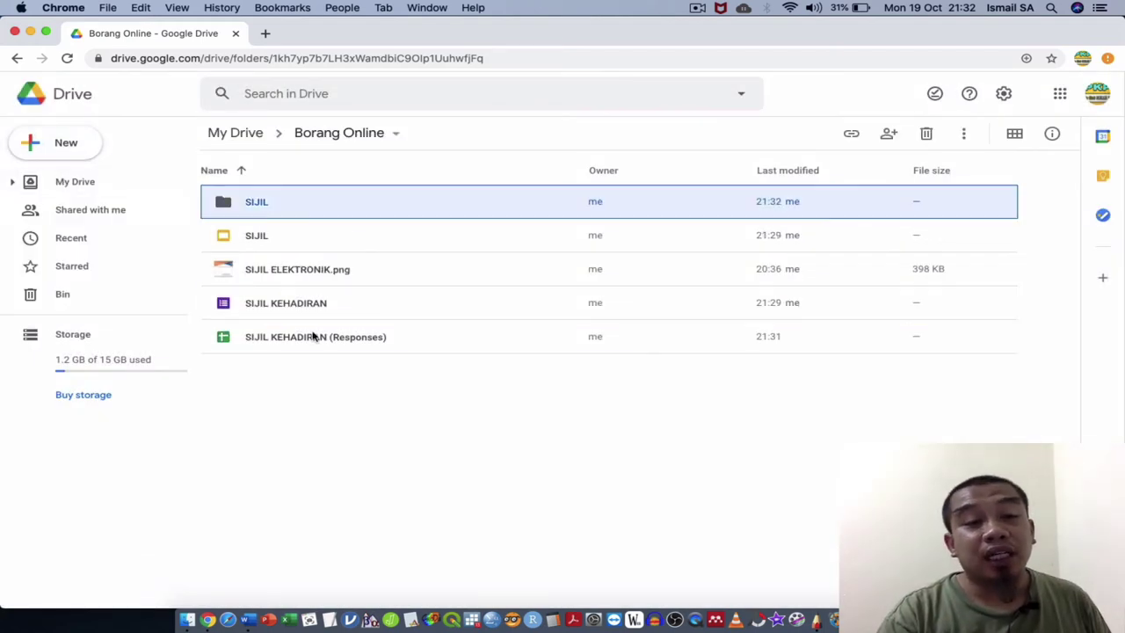
pyautogui.click(356, 347)
pyautogui.doubleClick(356, 350)
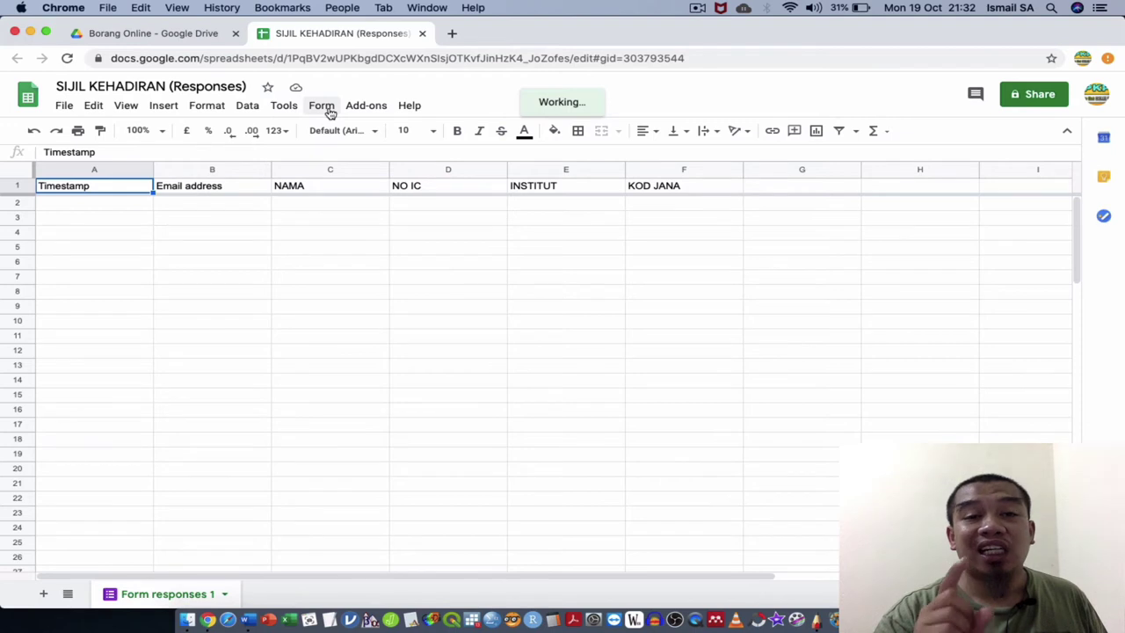
# Confirm in Manage add-ons that Autocrat is installed.
pyautogui.click(366, 105)
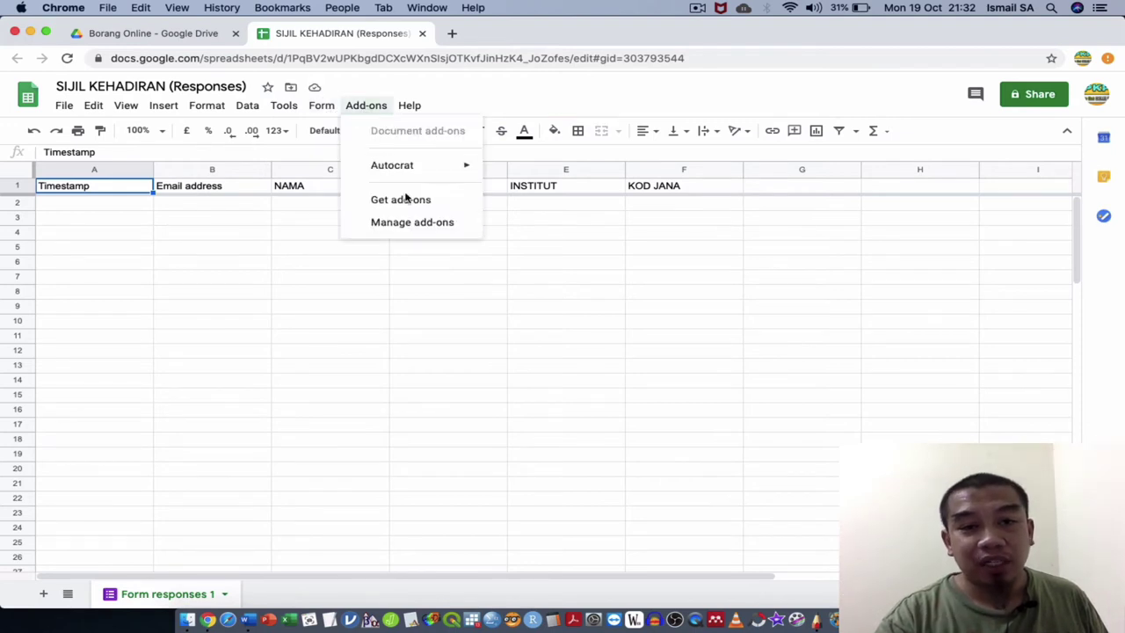
pyautogui.click(412, 222)
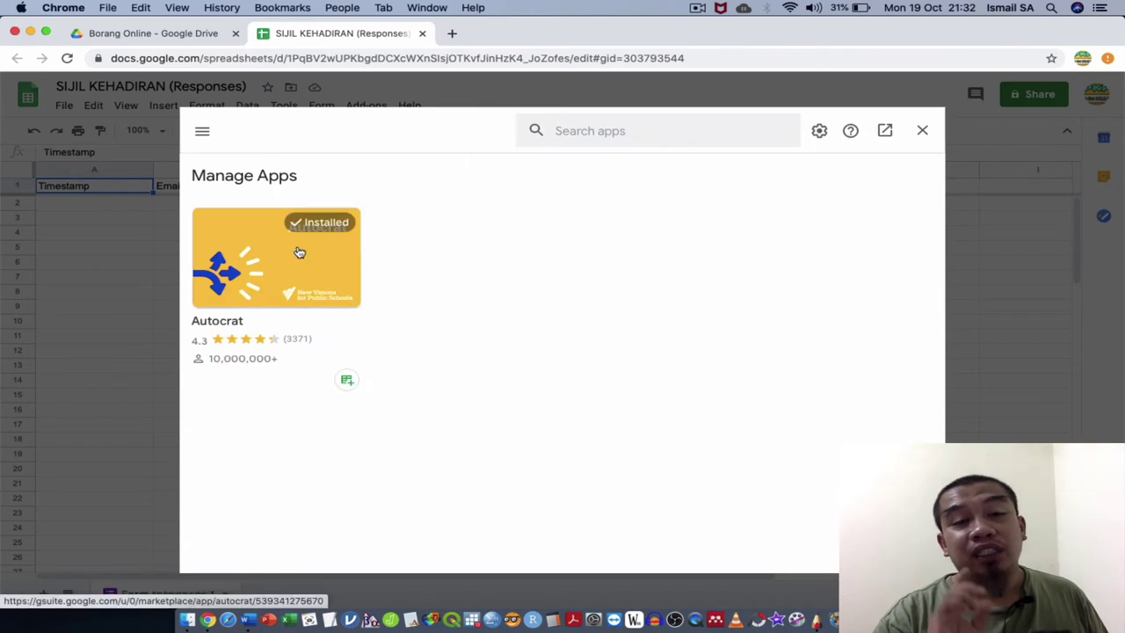
pyautogui.moveTo(299, 252)
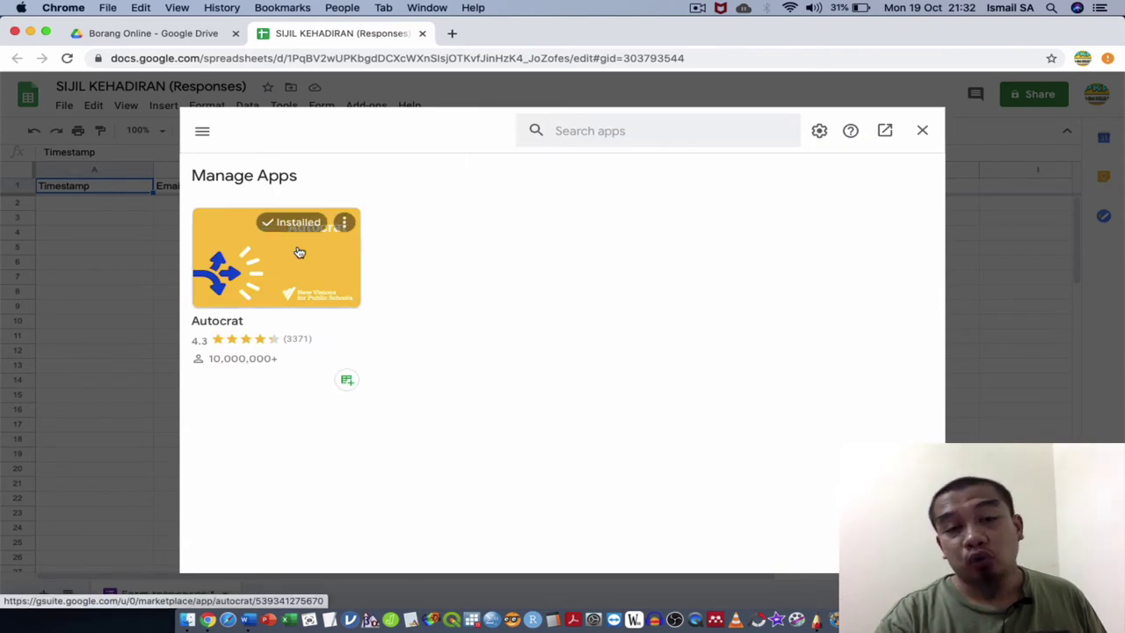
pyautogui.click(920, 132)
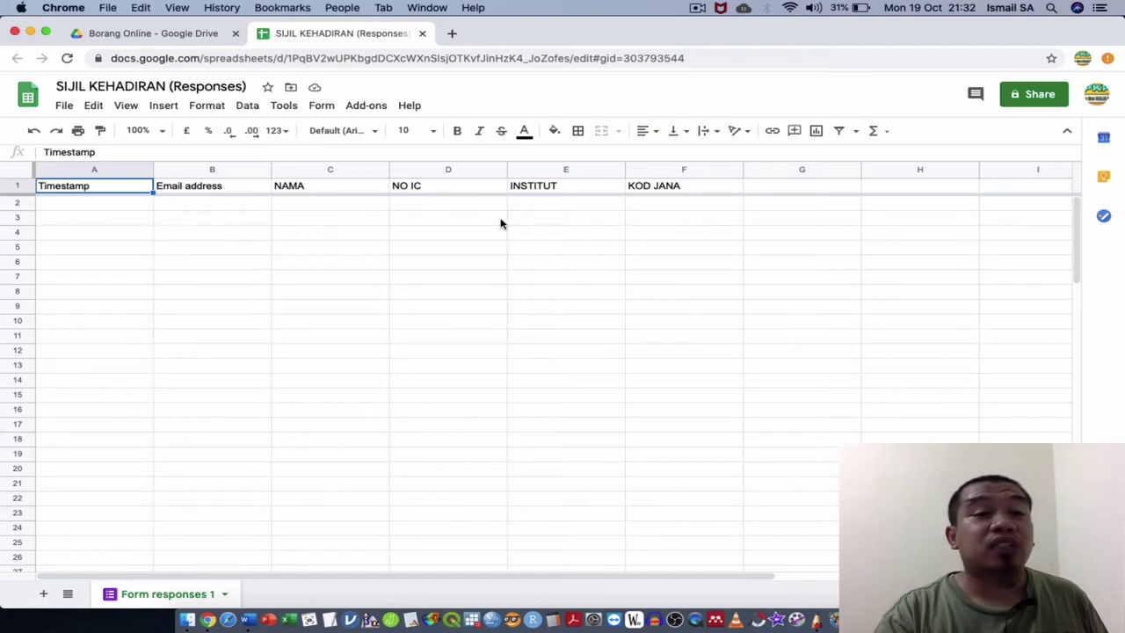
# Launch Autocrat from the Add-ons menu.
pyautogui.click(364, 107)
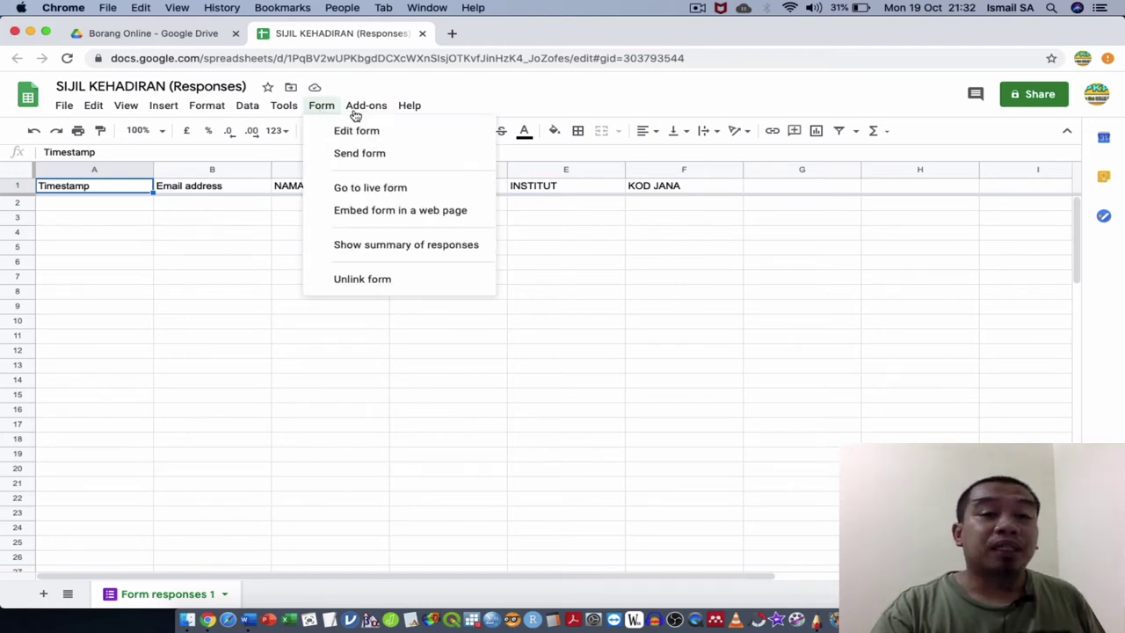
pyautogui.moveTo(403, 176)
pyautogui.click(508, 179)
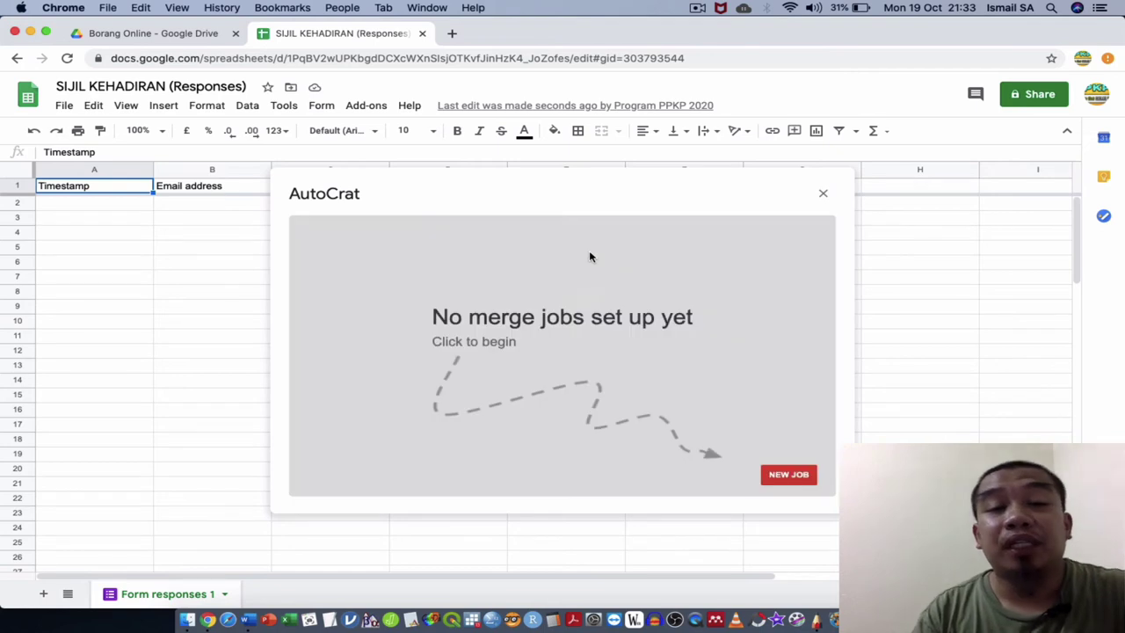
# Create a new Autocrat merge job named 'Sijil Kehadiran'.
pyautogui.click(787, 474)
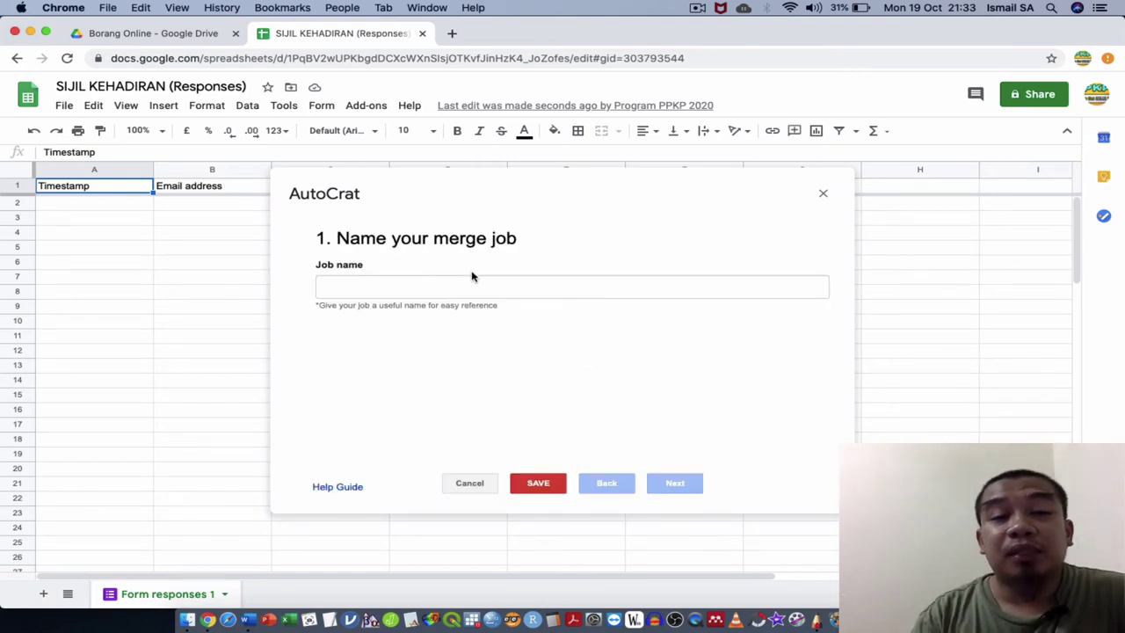
pyautogui.click(454, 278)
pyautogui.write('Sijil Kehadiran')
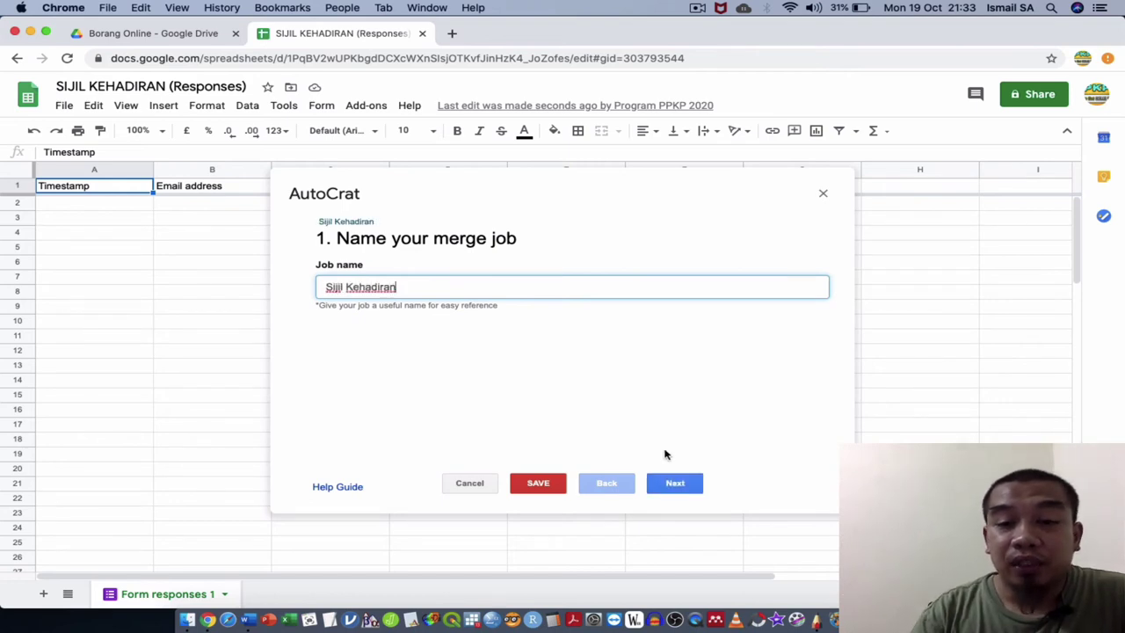
pyautogui.click(674, 483)
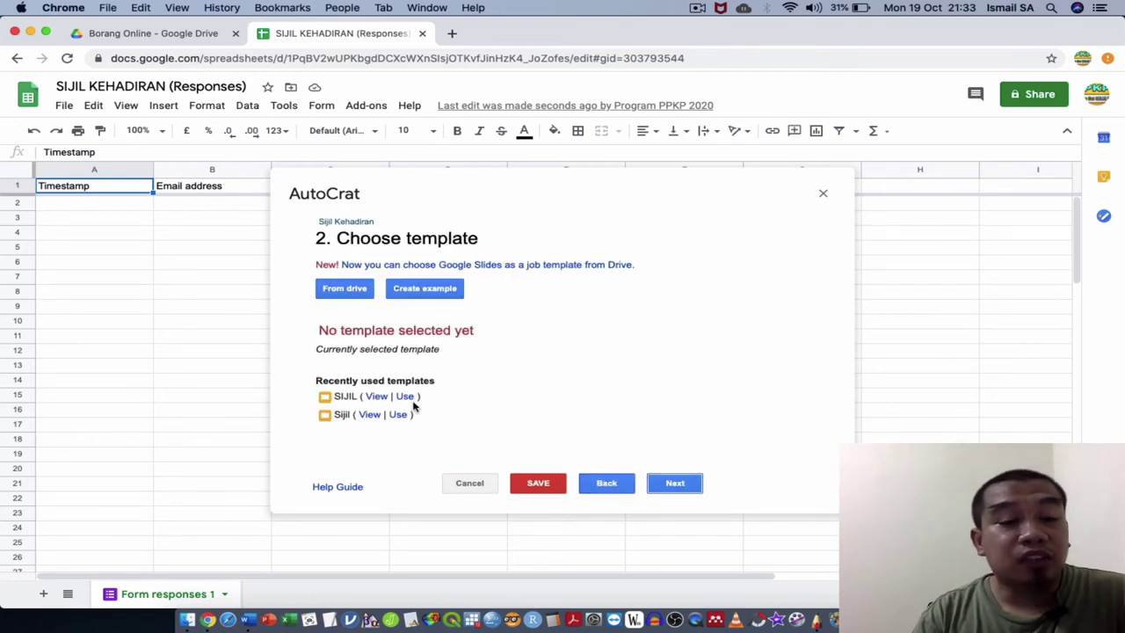
# Choose the SIJIL slides file from Drive as the job's template.
pyautogui.click(343, 289)
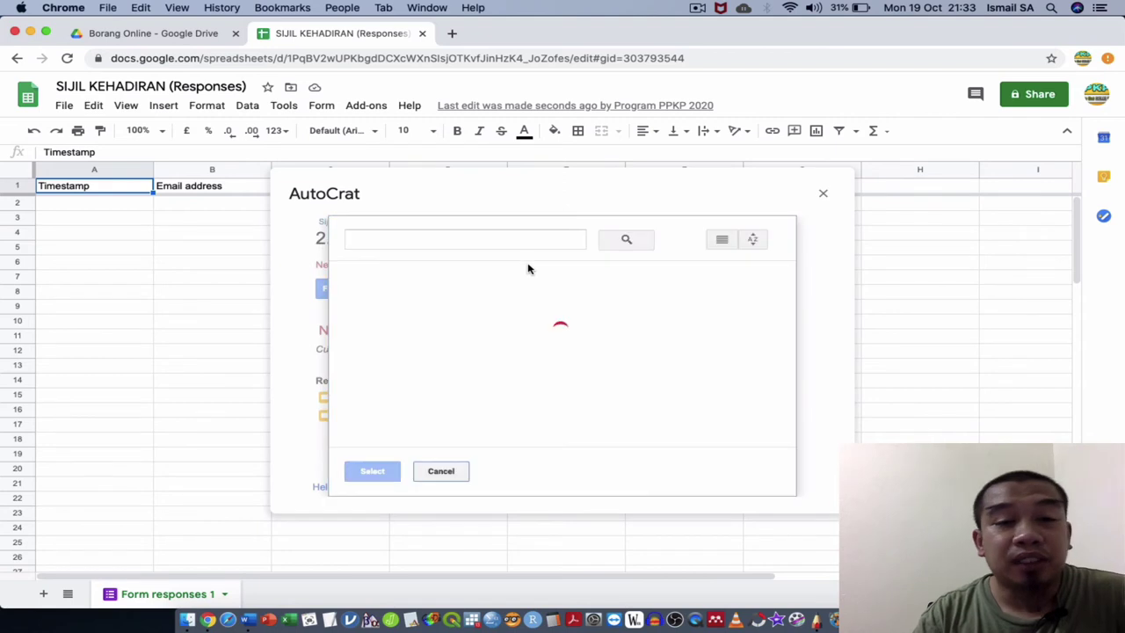
pyautogui.click(556, 352)
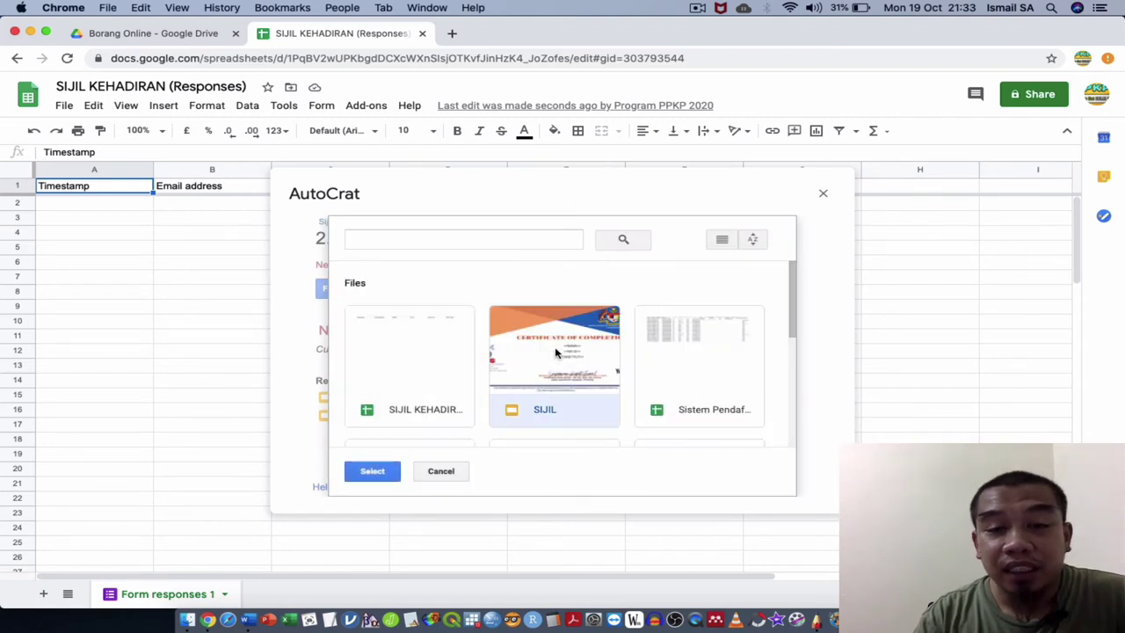
pyautogui.click(379, 474)
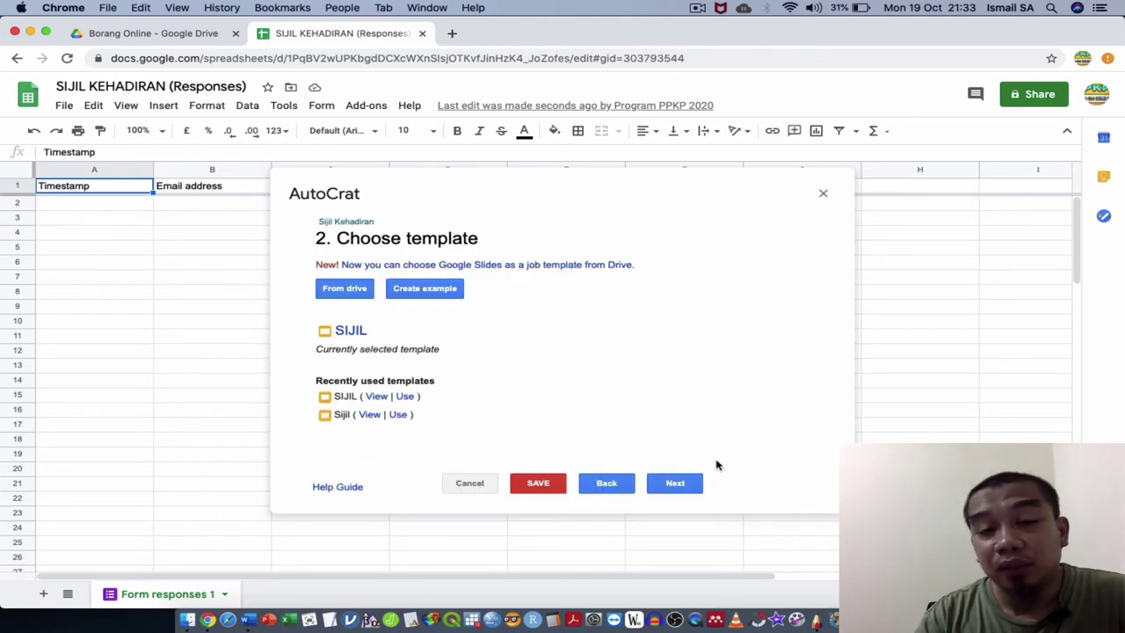
pyautogui.click(676, 482)
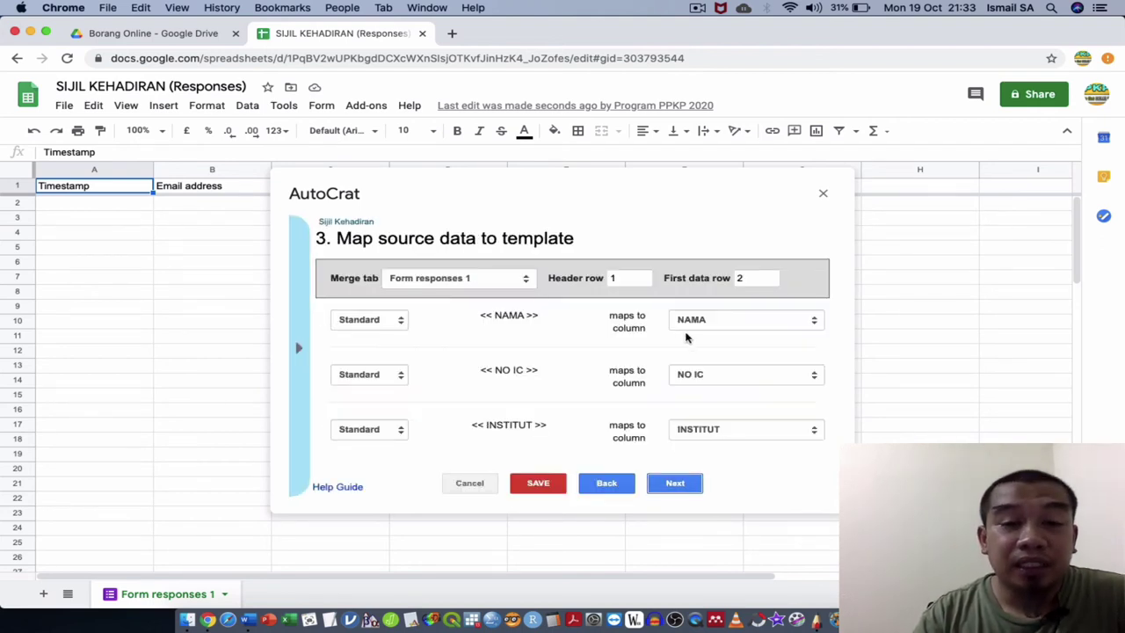
# Keep Form responses 1 as source, with NAMA, NO IC and INSTITUT mapped to matching columns.
pyautogui.click(477, 281)
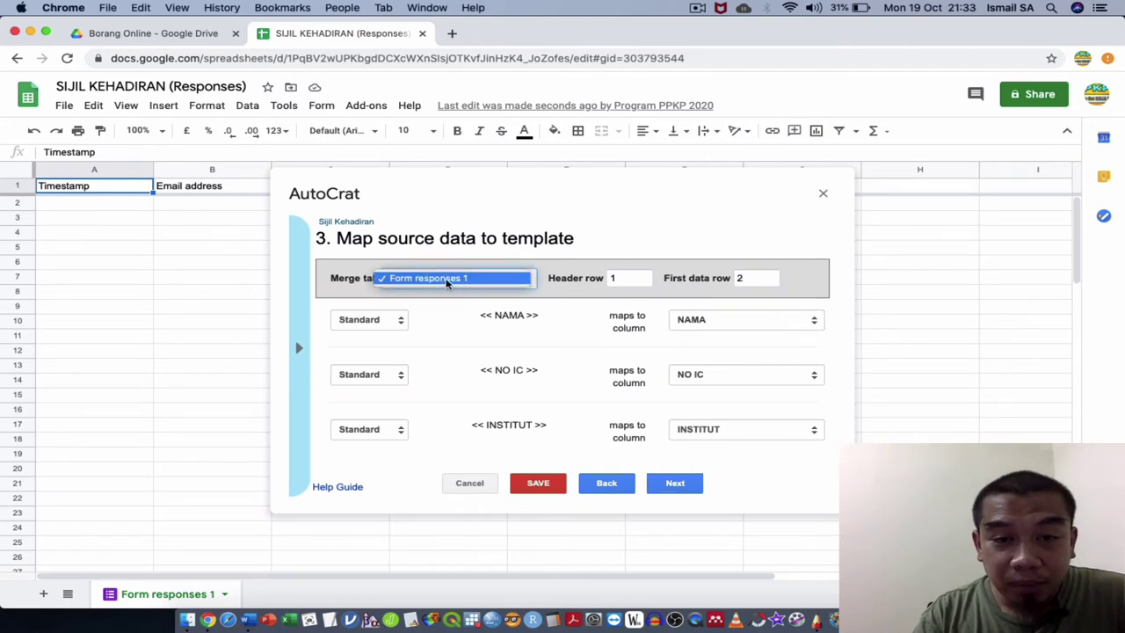
pyautogui.click(447, 280)
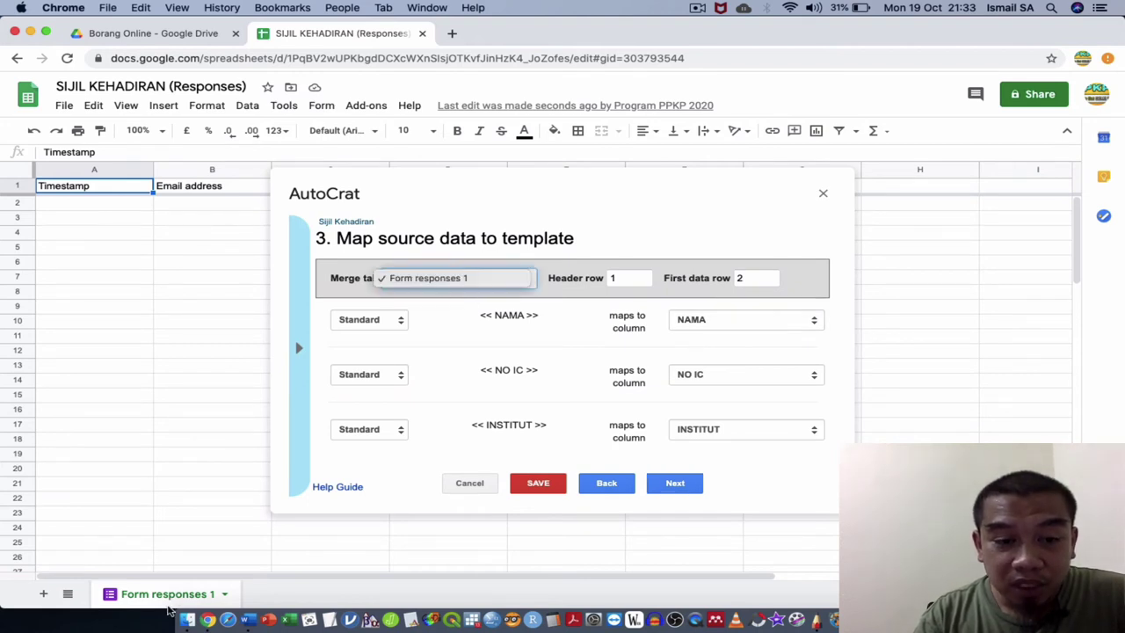
pyautogui.click(734, 328)
pyautogui.click(734, 328)
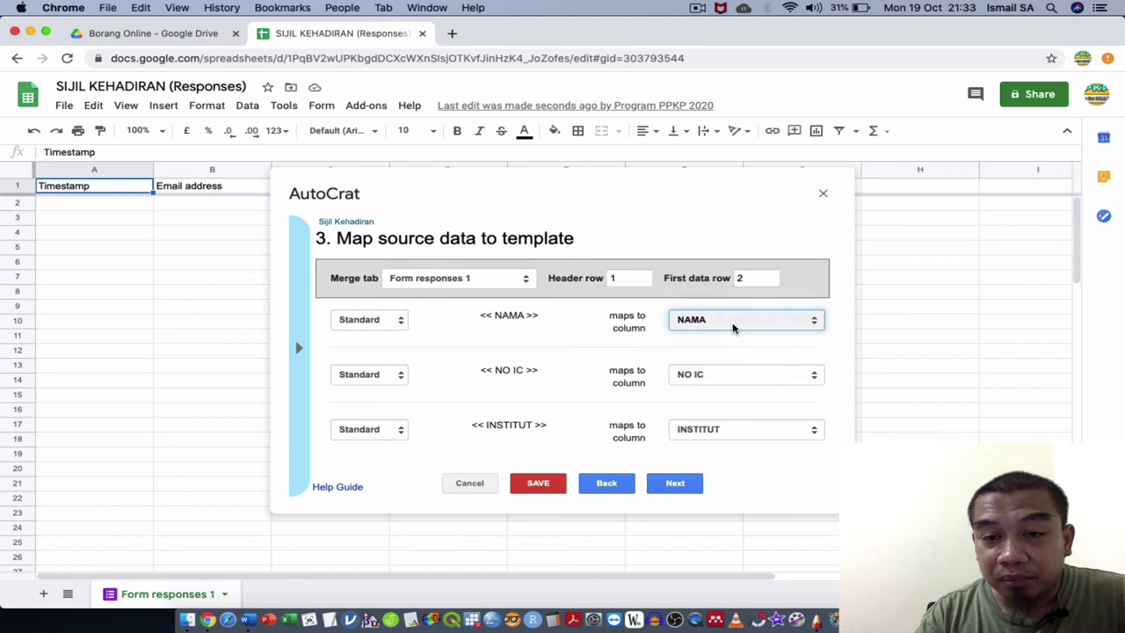
pyautogui.click(729, 380)
pyautogui.click(730, 381)
pyautogui.click(741, 439)
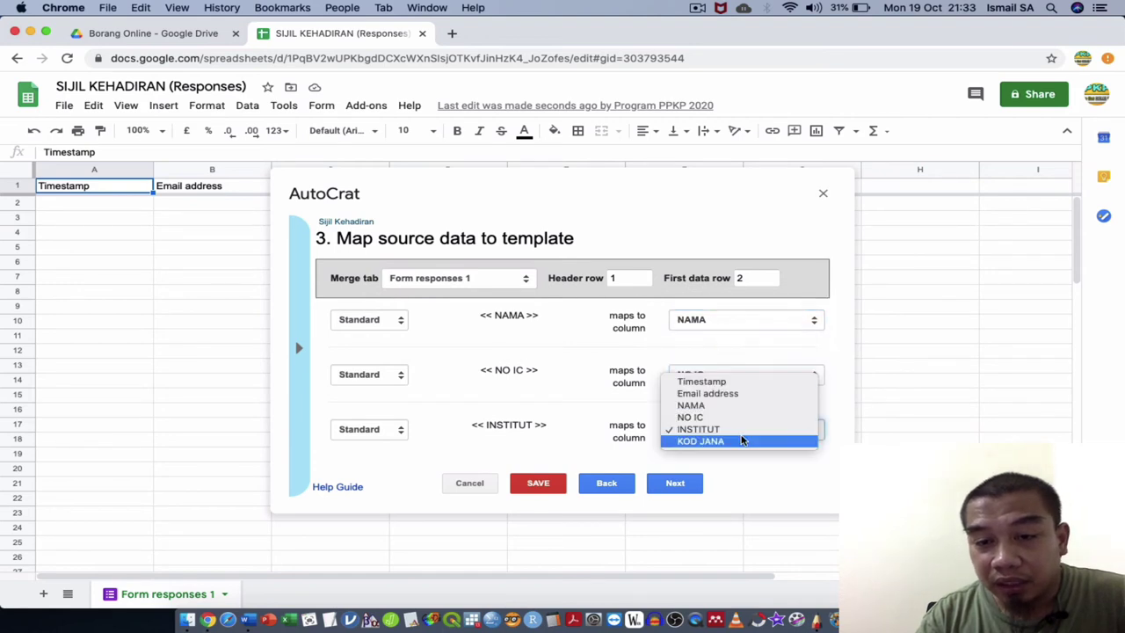
pyautogui.click(733, 429)
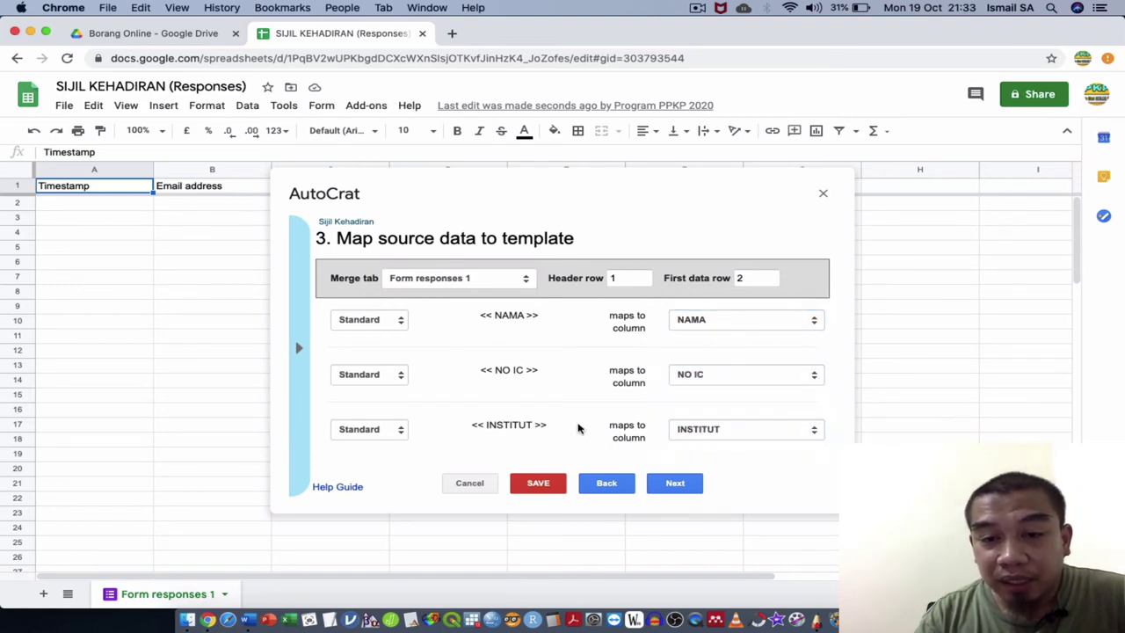
pyautogui.click(673, 493)
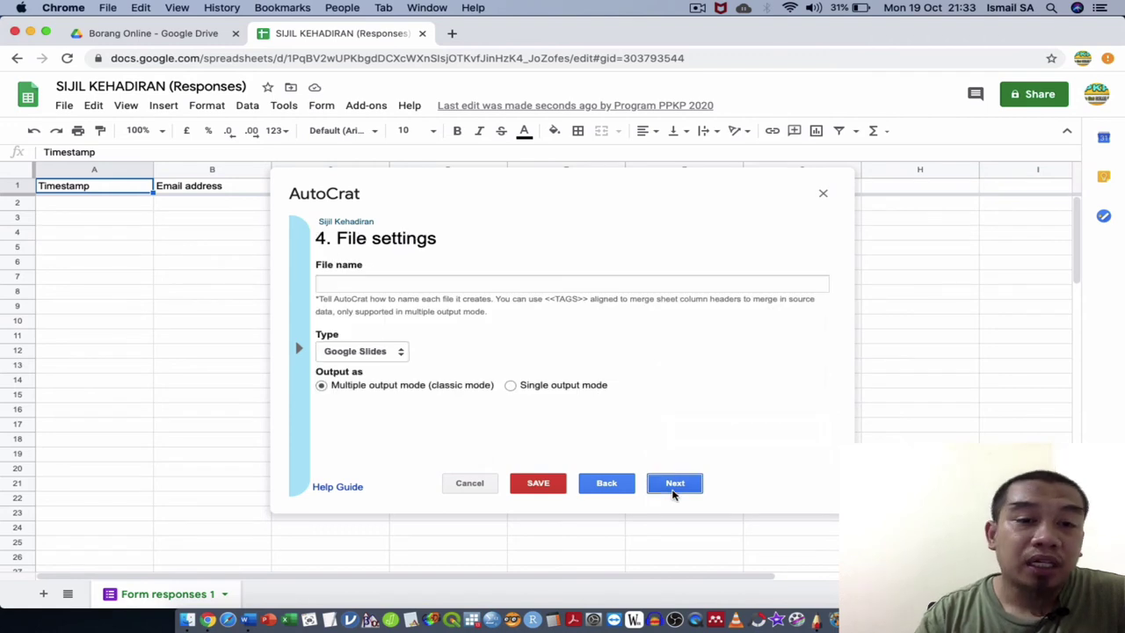
# Name output files <<NAMA>> and set the file type to PDF.
pyautogui.click(567, 287)
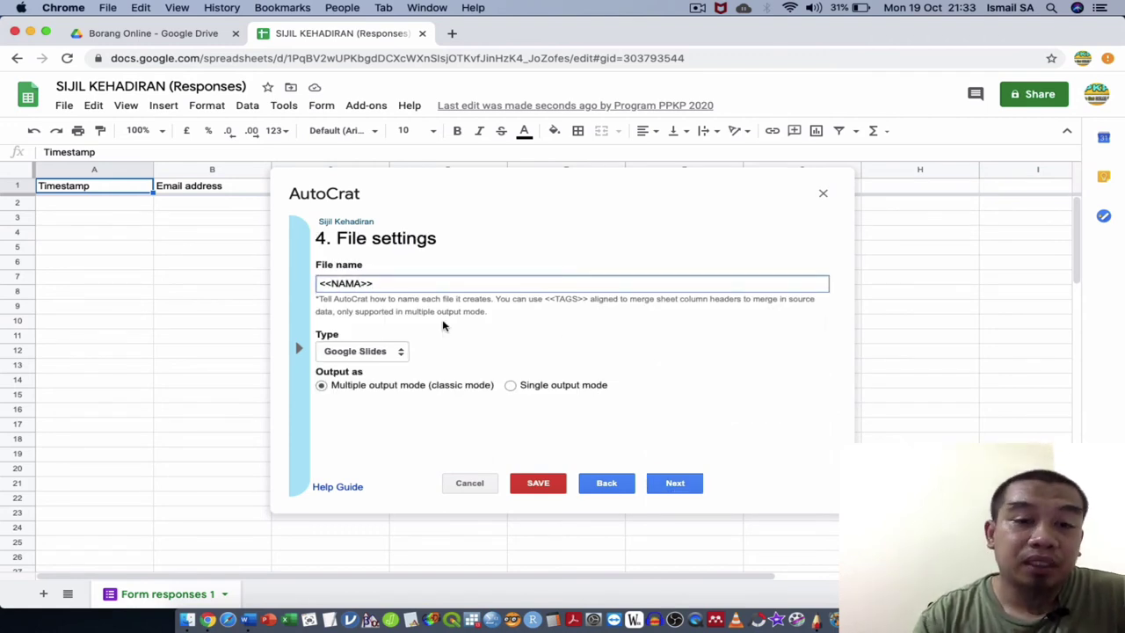
pyautogui.click(364, 351)
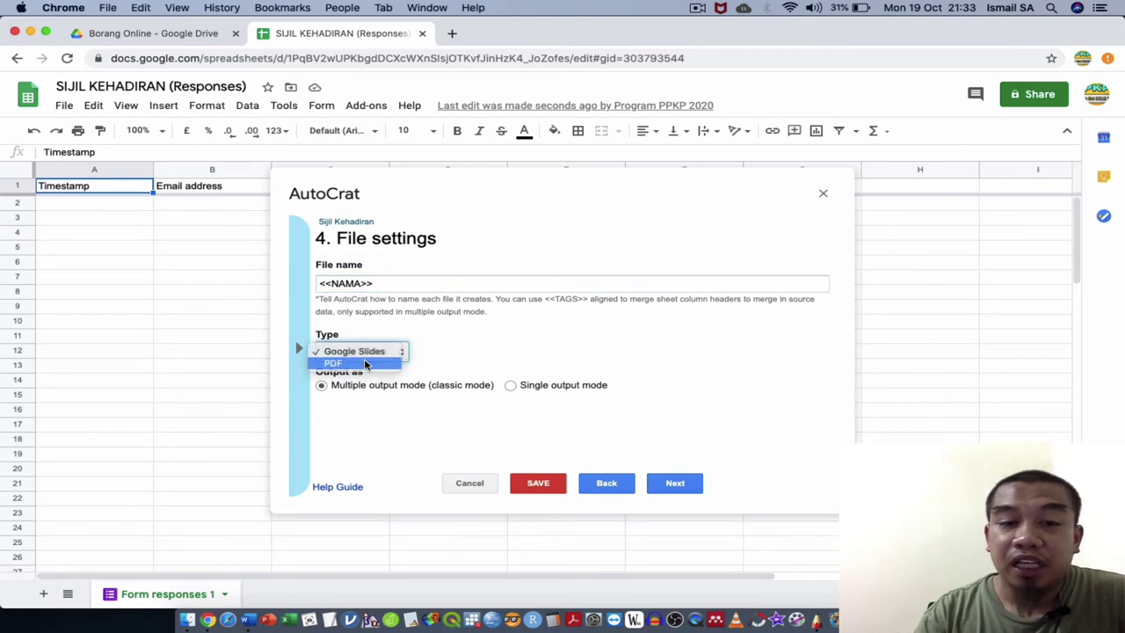
pyautogui.click(366, 364)
pyautogui.click(673, 483)
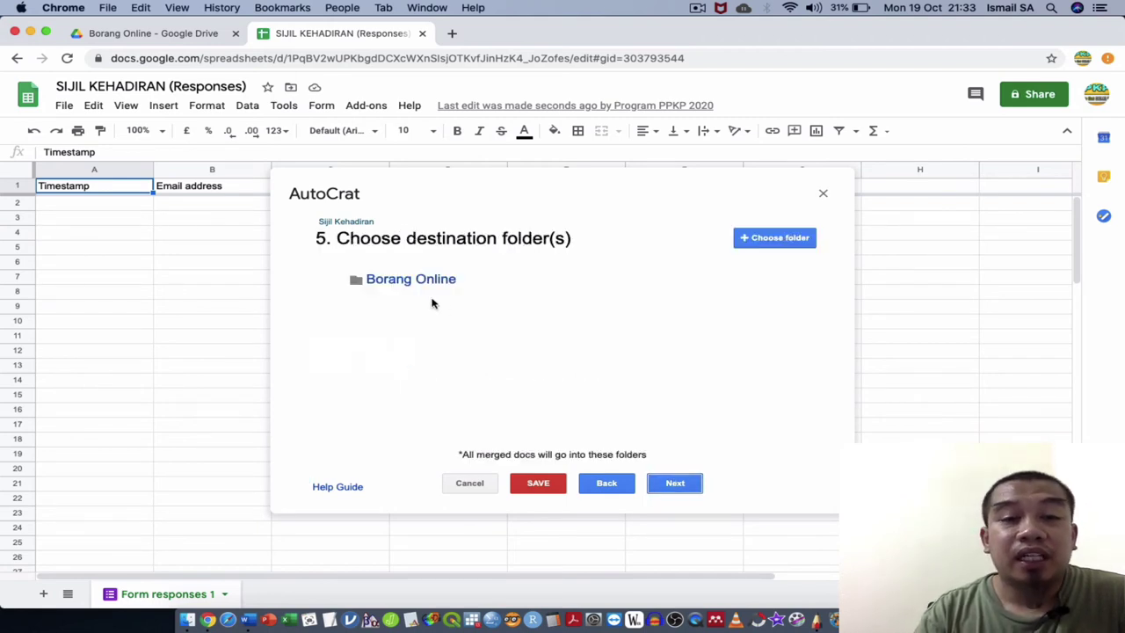
# Replace Borang Online with the SIJIL folder as destination and skip the dynamic folder step.
pyautogui.click(762, 280)
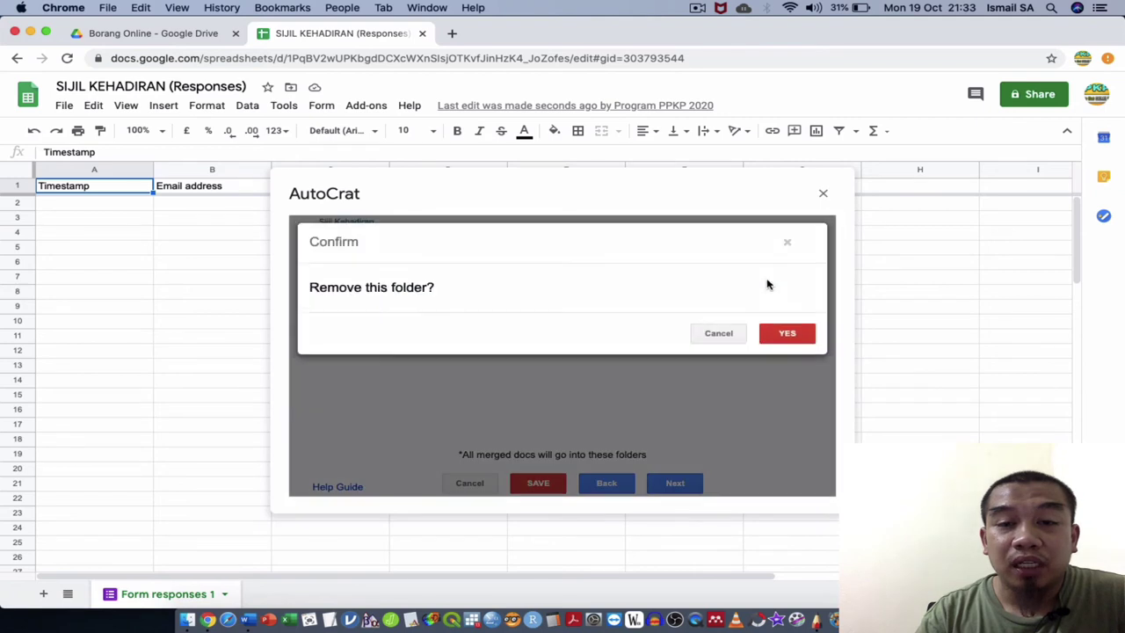
pyautogui.click(787, 341)
pyautogui.click(766, 243)
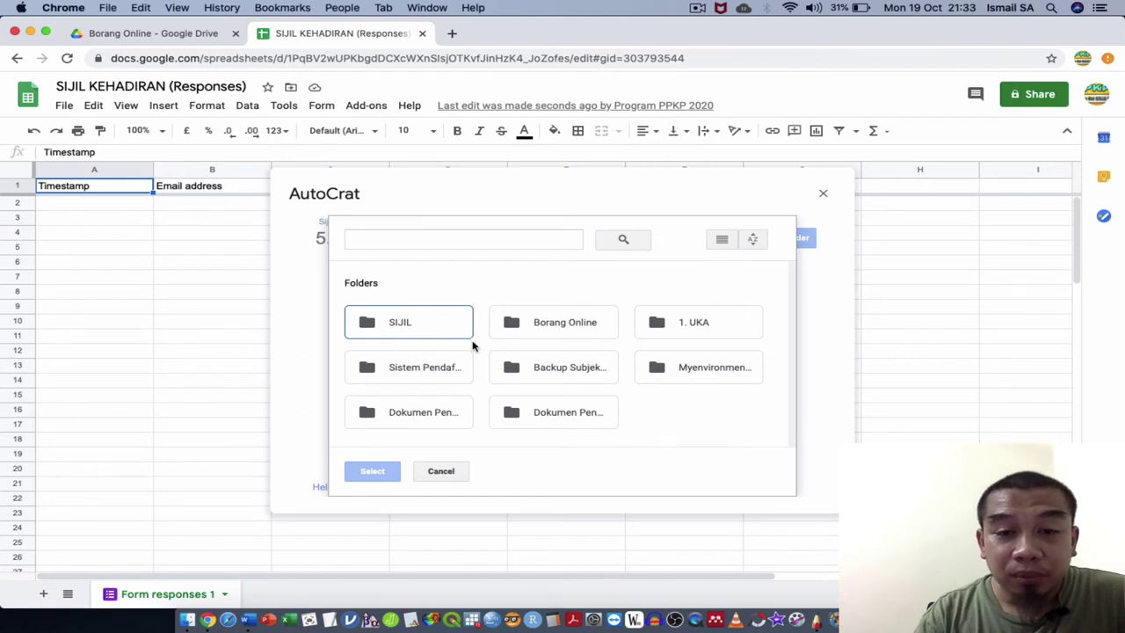
pyautogui.doubleClick(546, 327)
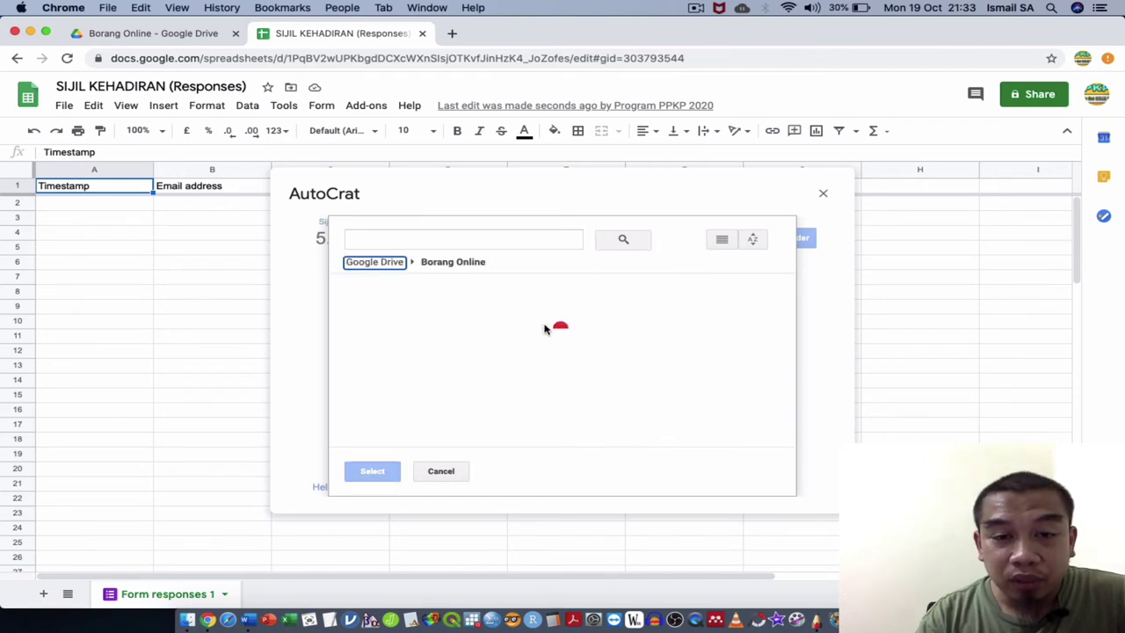
pyautogui.click(398, 336)
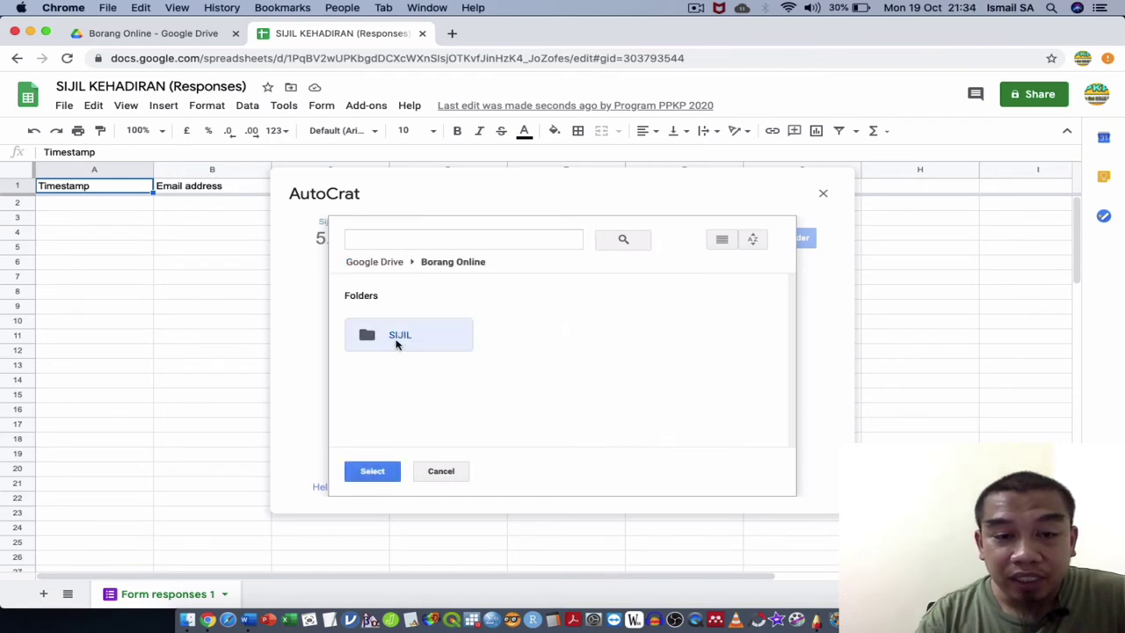
pyautogui.click(371, 471)
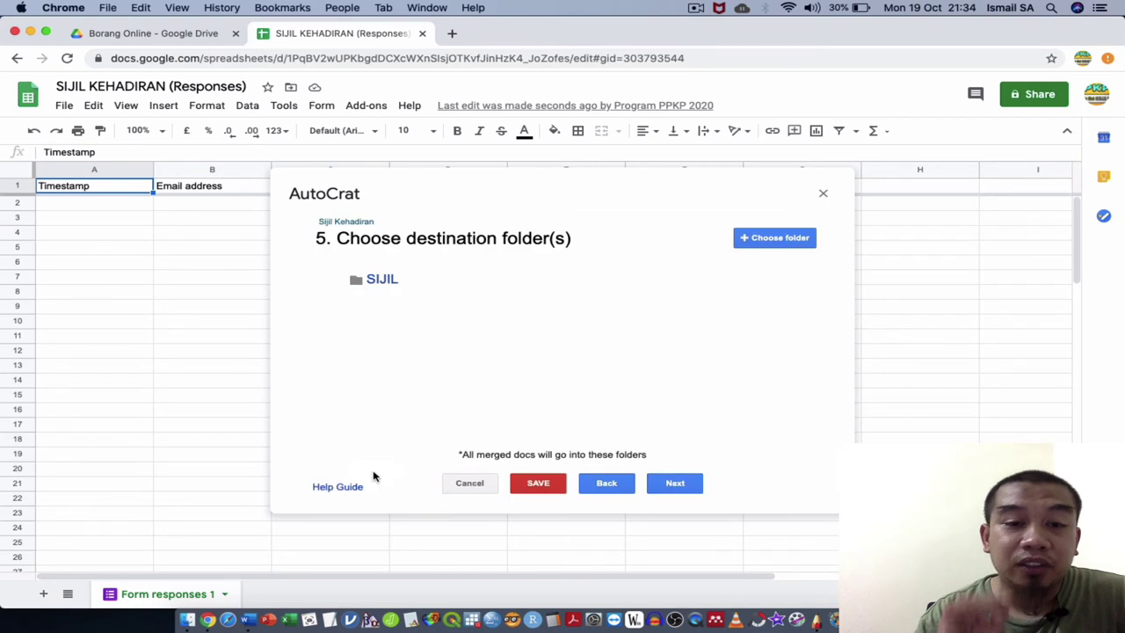
pyautogui.click(675, 487)
pyautogui.click(675, 485)
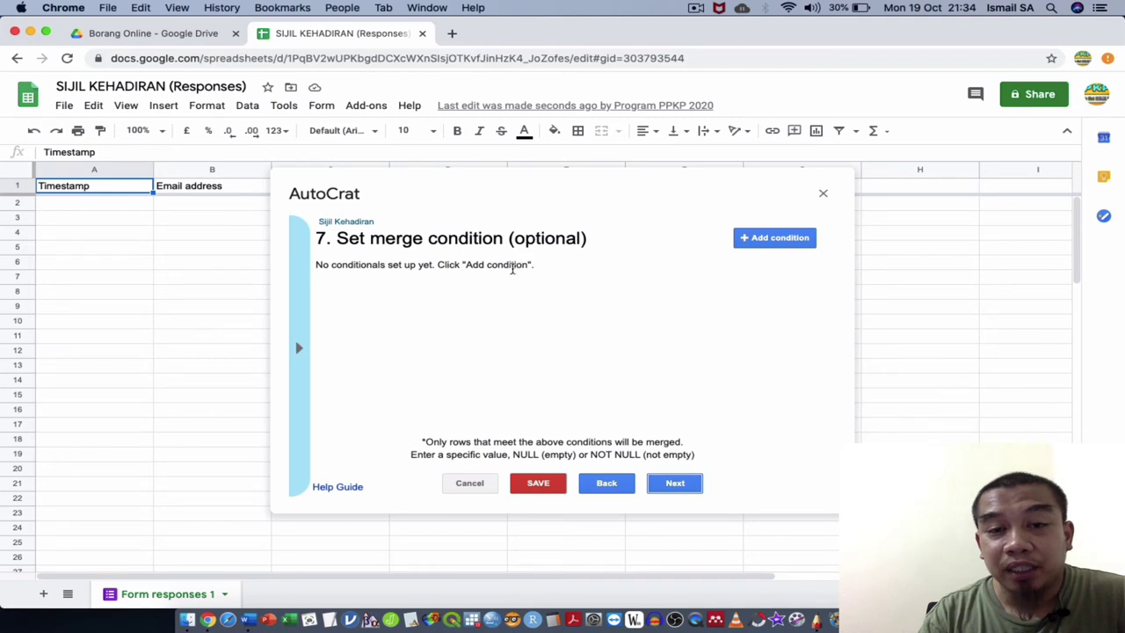
# Try a merge condition on KOD JANA, then NAMA, then delete it, leaving no conditions.
pyautogui.click(754, 237)
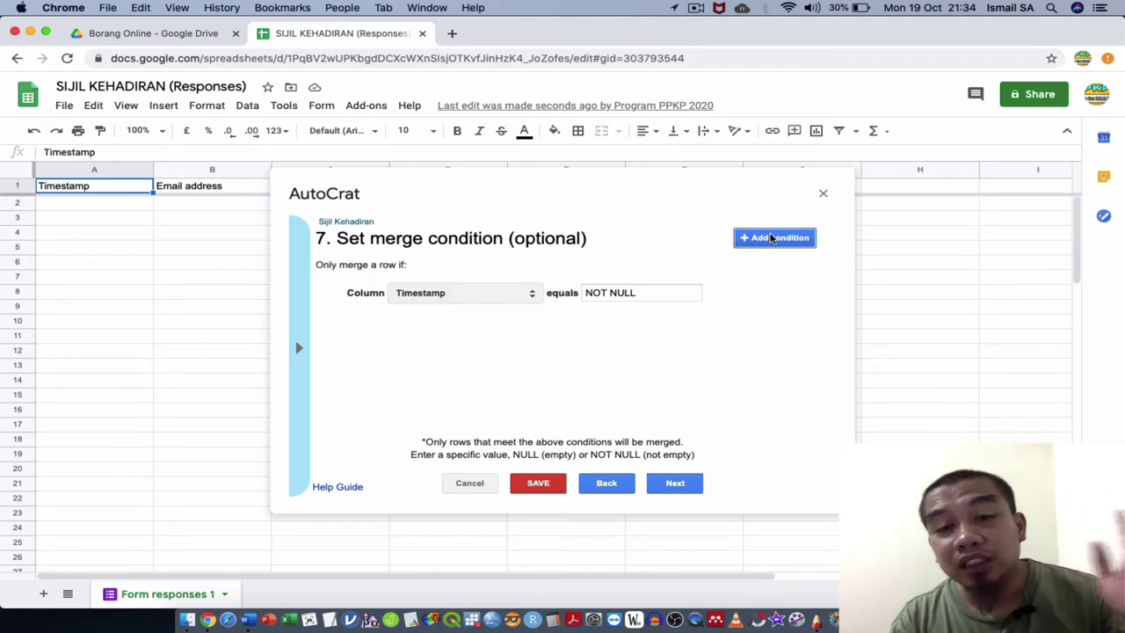
pyautogui.click(507, 296)
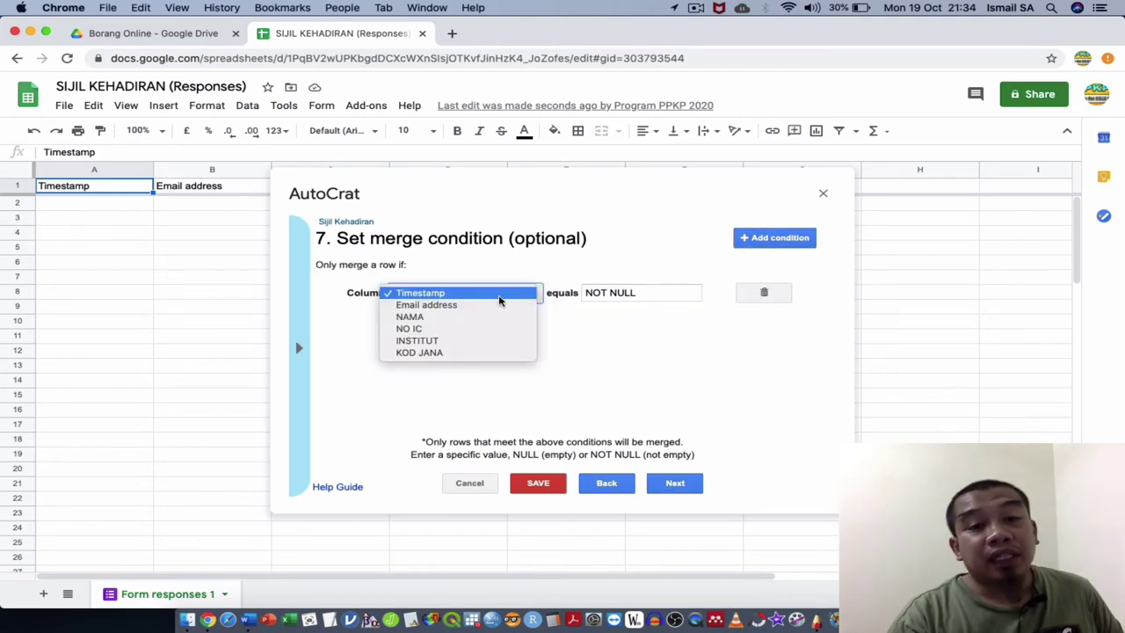
pyautogui.click(492, 352)
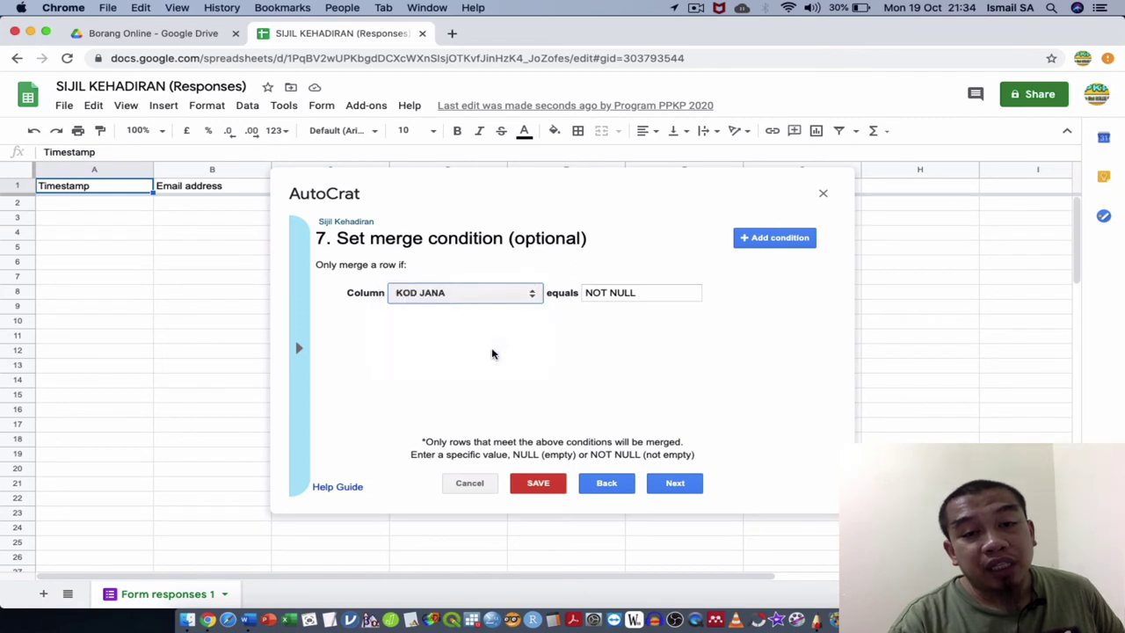
pyautogui.click(518, 301)
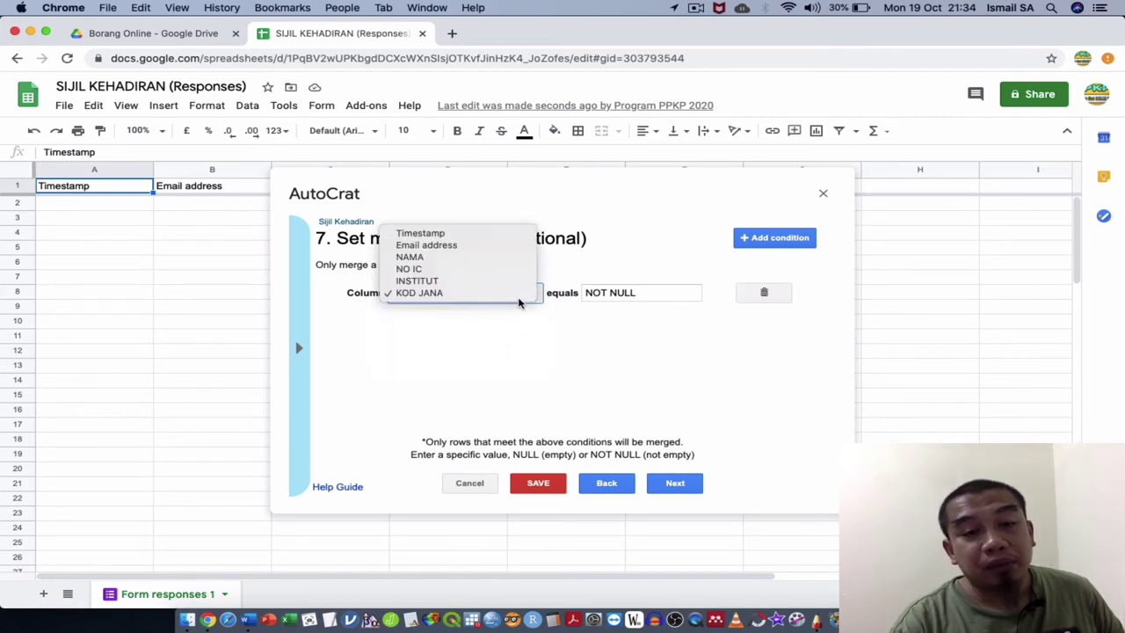
pyautogui.click(468, 257)
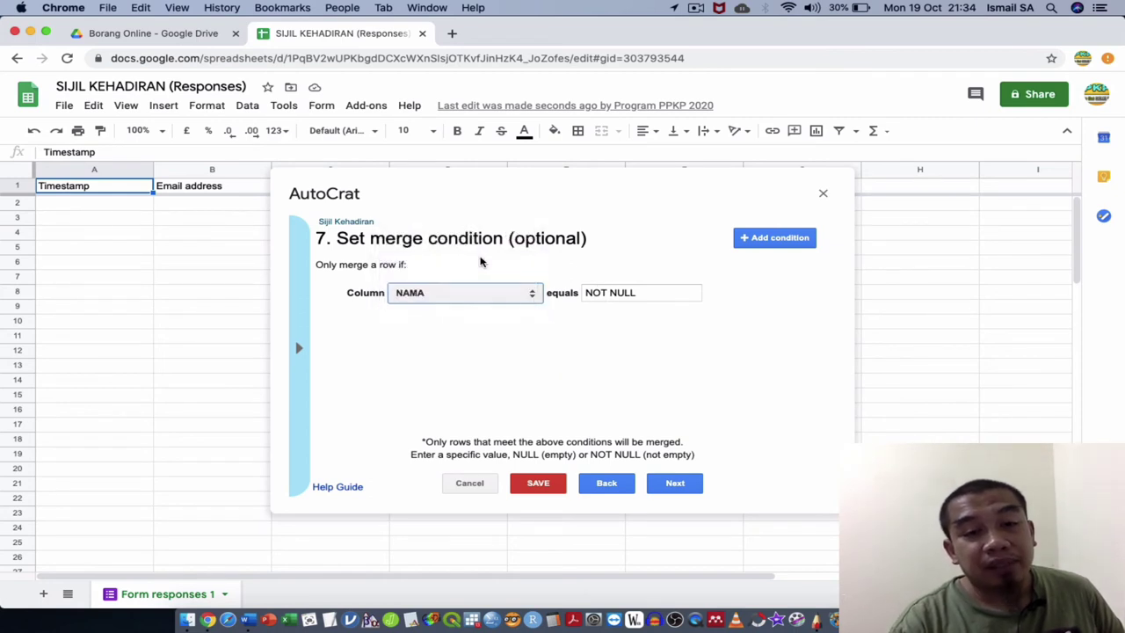
pyautogui.click(741, 294)
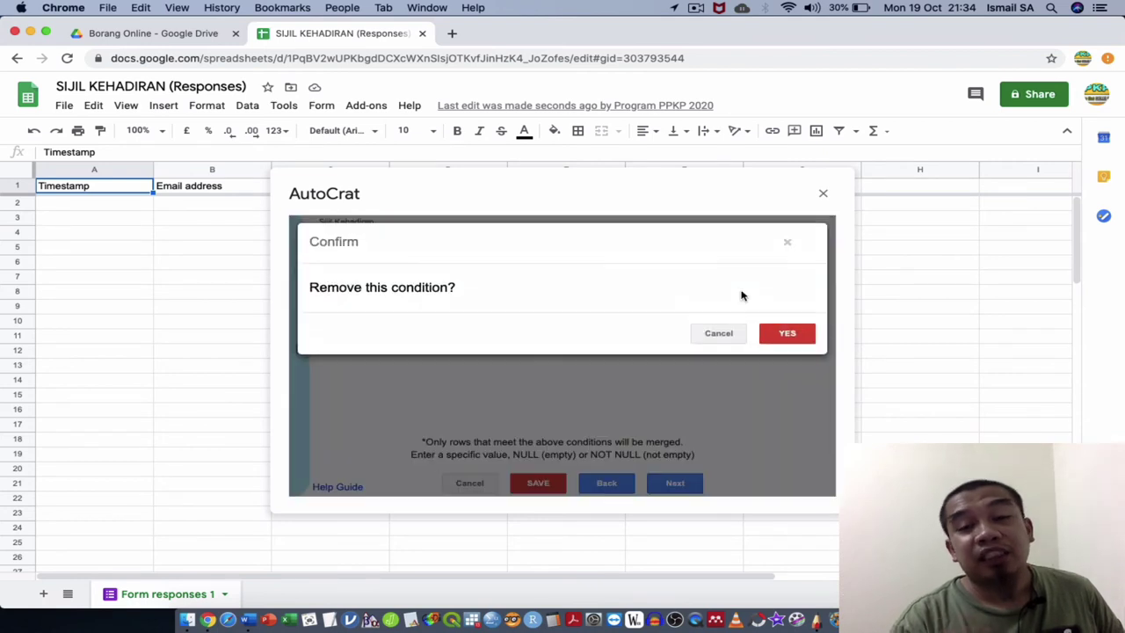
pyautogui.click(785, 334)
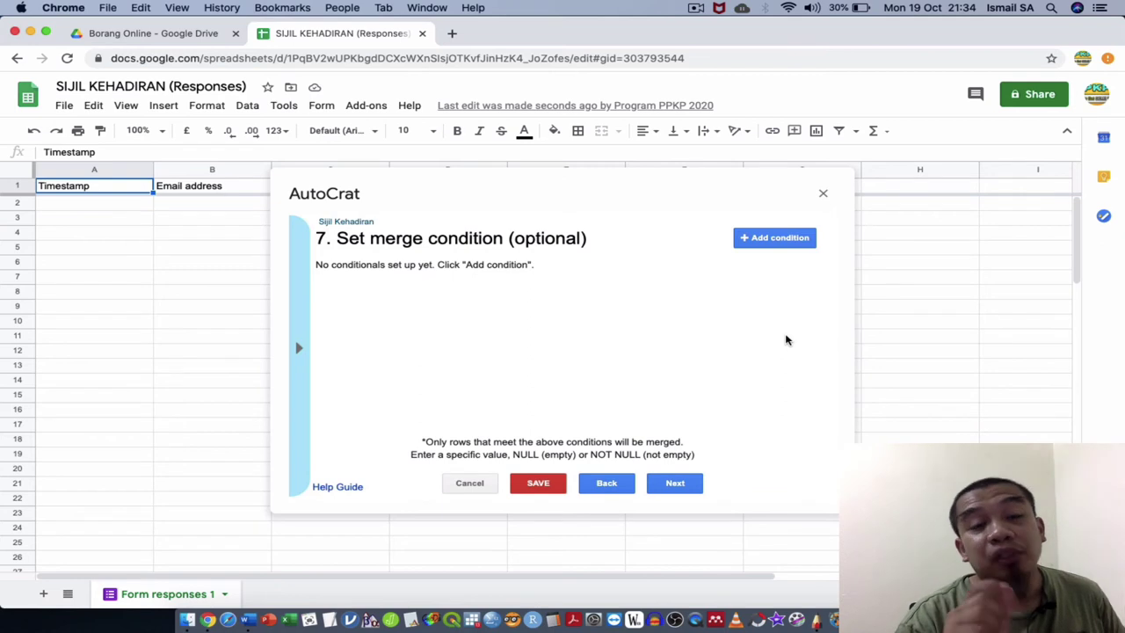
pyautogui.click(675, 485)
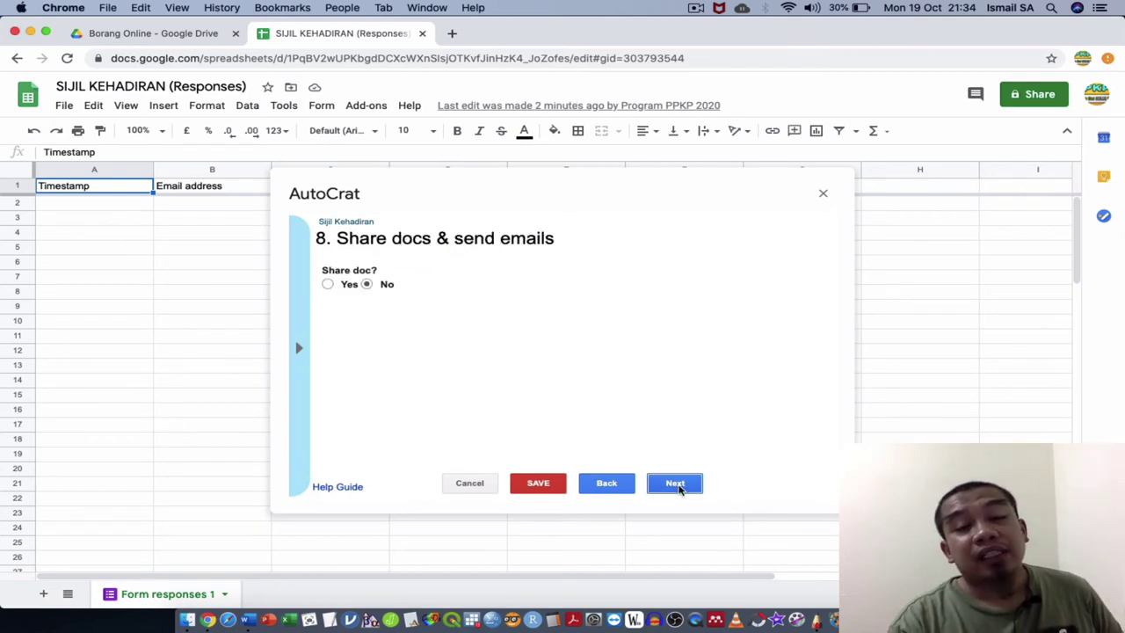
# Turn on document sharing and email each certificate to <<Email address>> with subject 'Tahniah'.
pyautogui.click(327, 286)
pyautogui.scroll(-3, 394, 369)
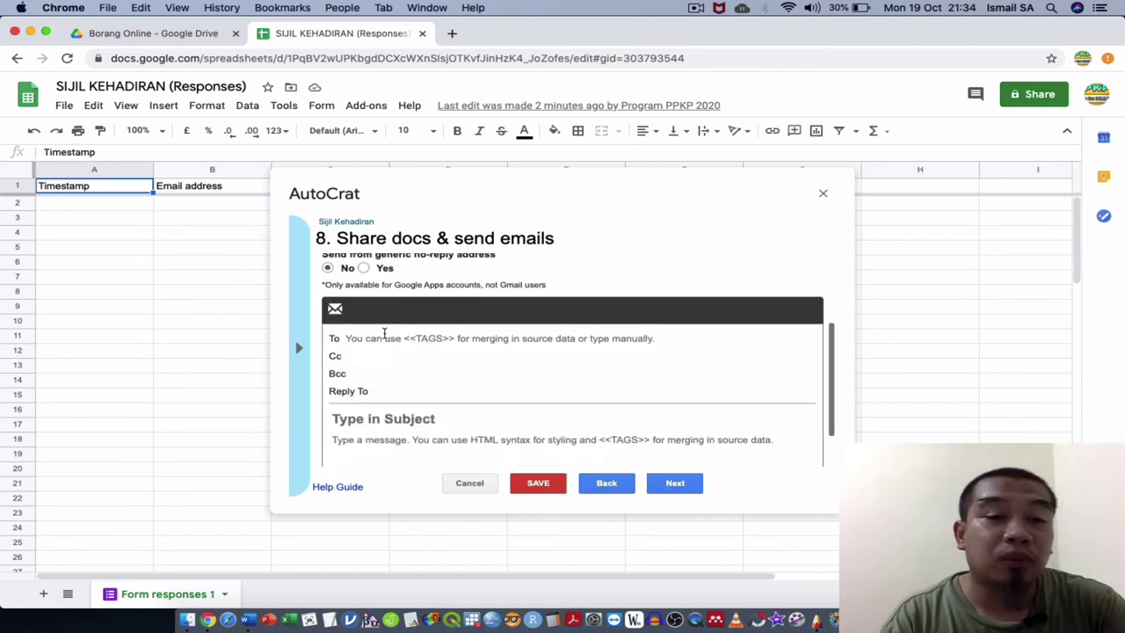
pyautogui.click(385, 337)
pyautogui.write('<<')
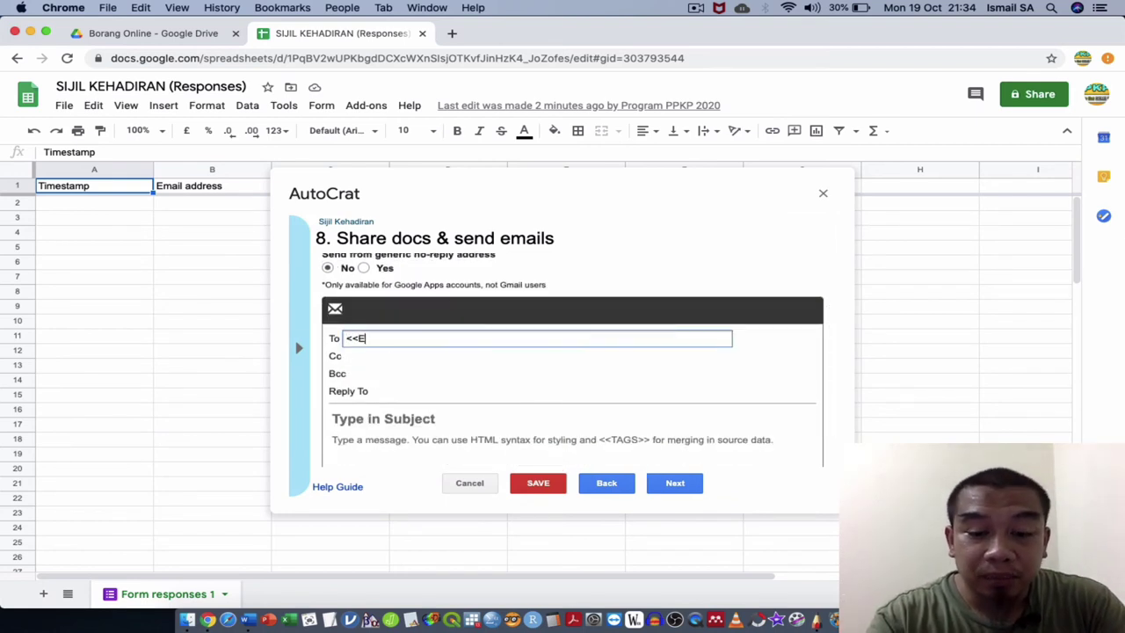
pyautogui.write('Email ad')
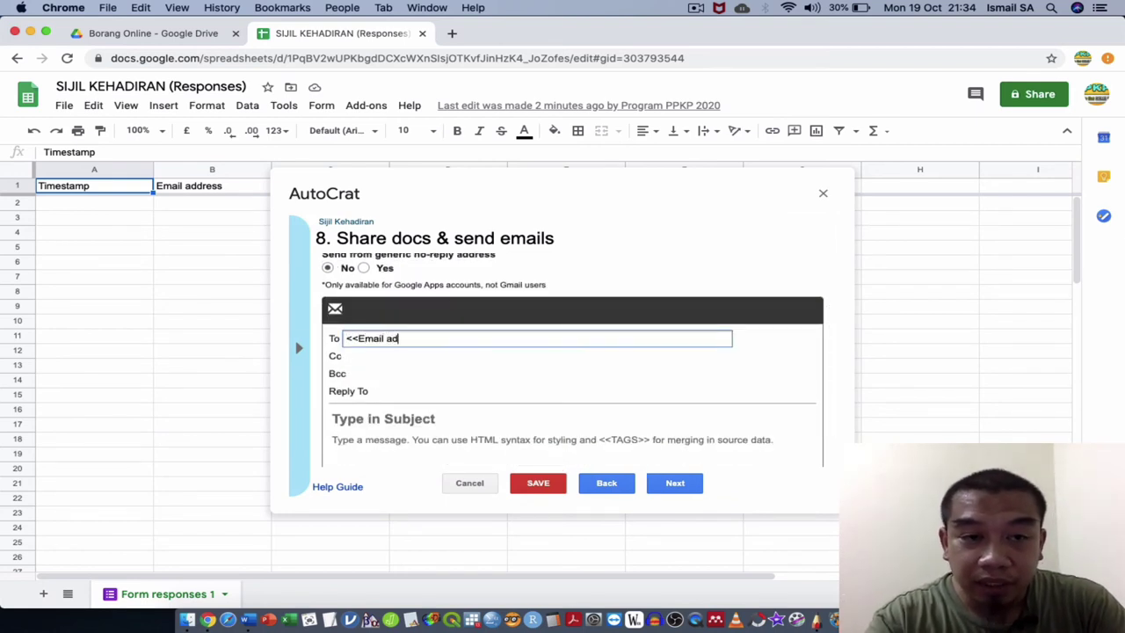
pyautogui.write('dress>>')
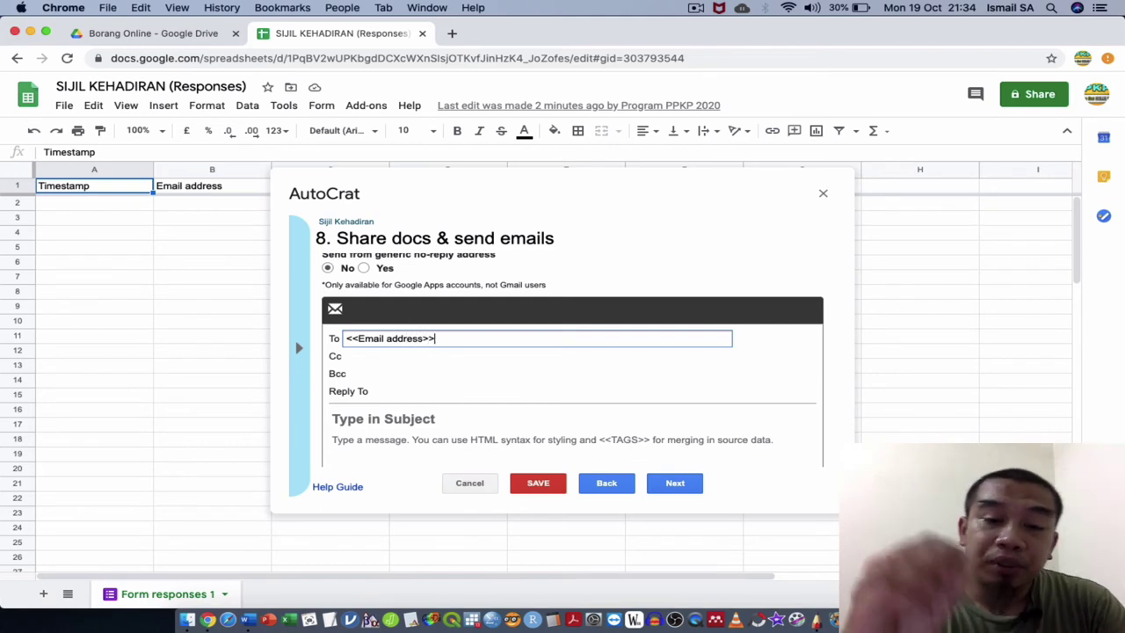
pyautogui.scroll(-1, 399, 376)
pyautogui.click(398, 377)
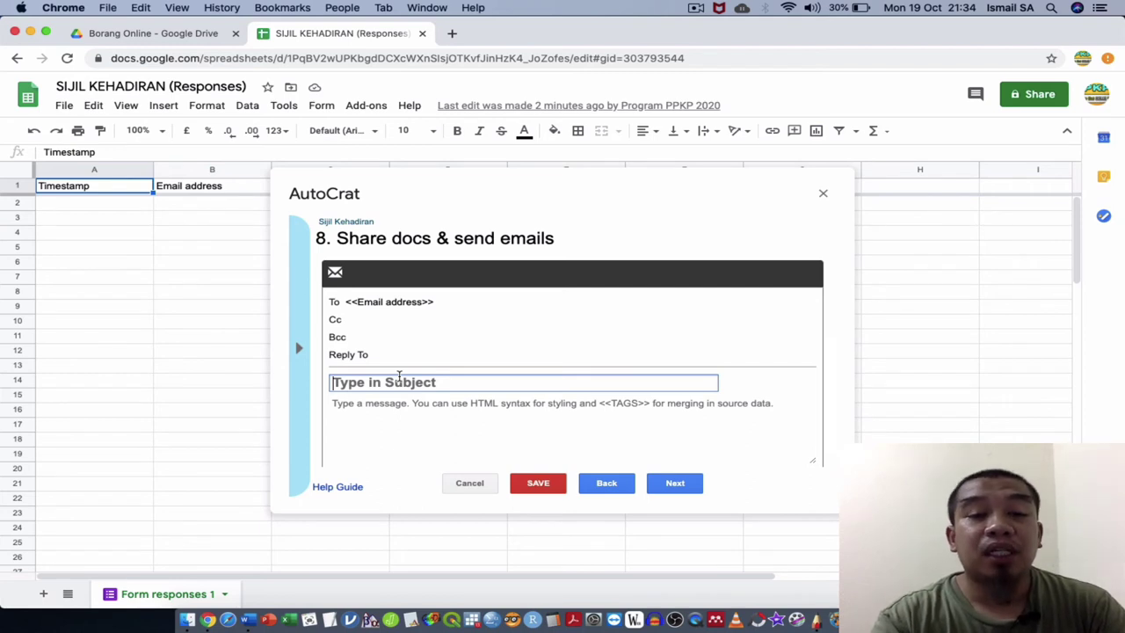
pyautogui.write('Tahniah')
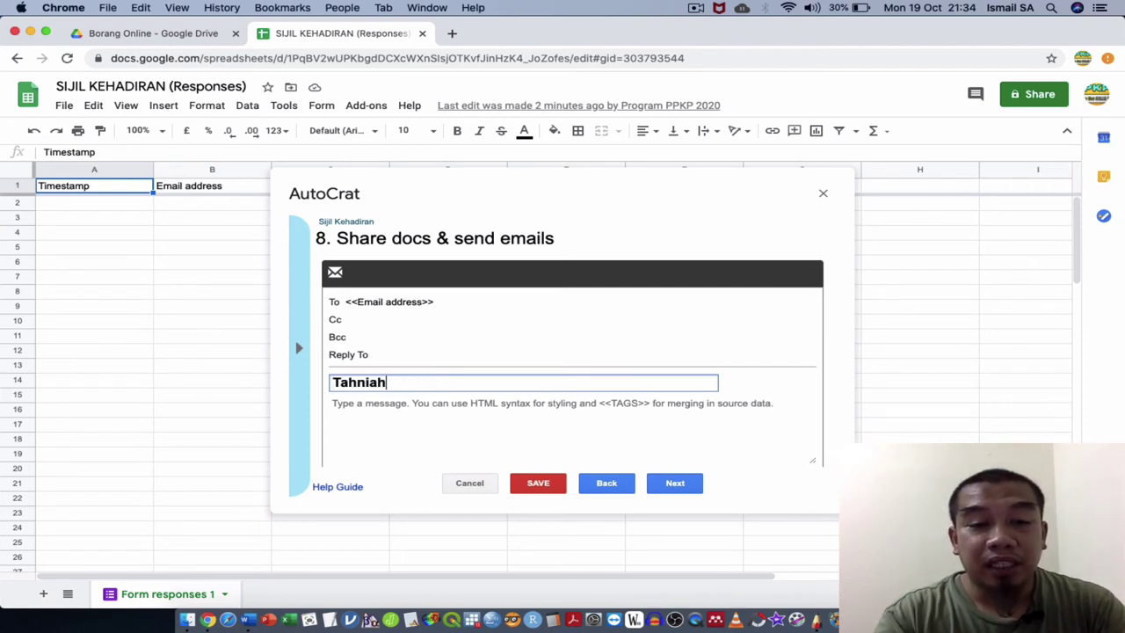
# Write the message 'Tahniah anda telah berjaya hadir. Sila download dan print sijil masing2' and choose Yes for Run on form trigger.
pyautogui.click(334, 402)
pyautogui.write('Tahniah anda telah ber')
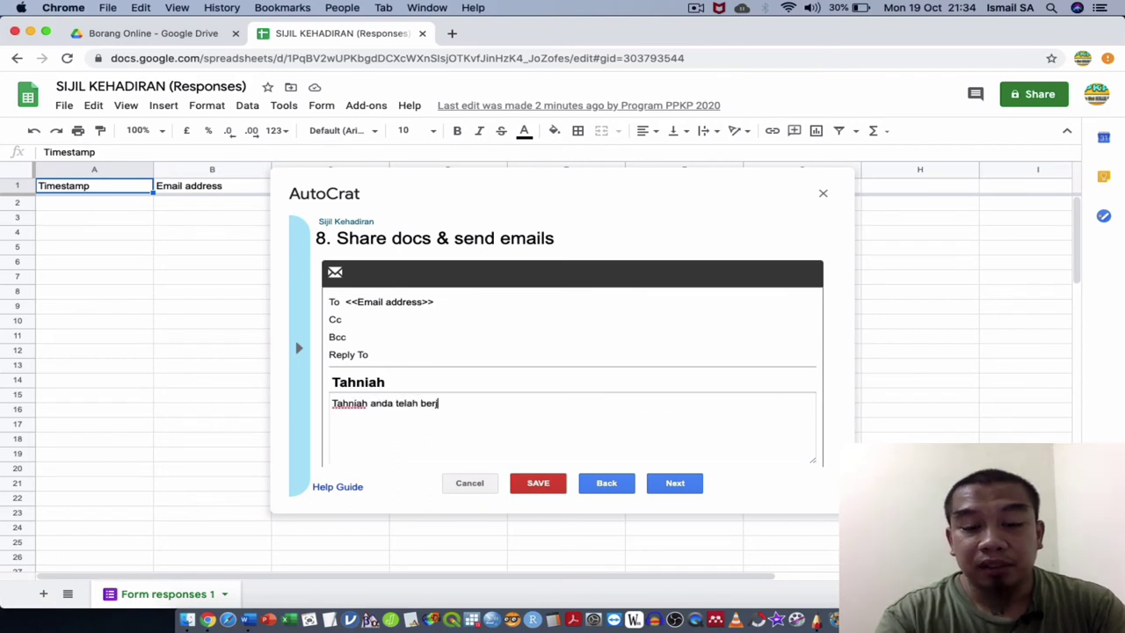
pyautogui.write('jaya hadir. S')
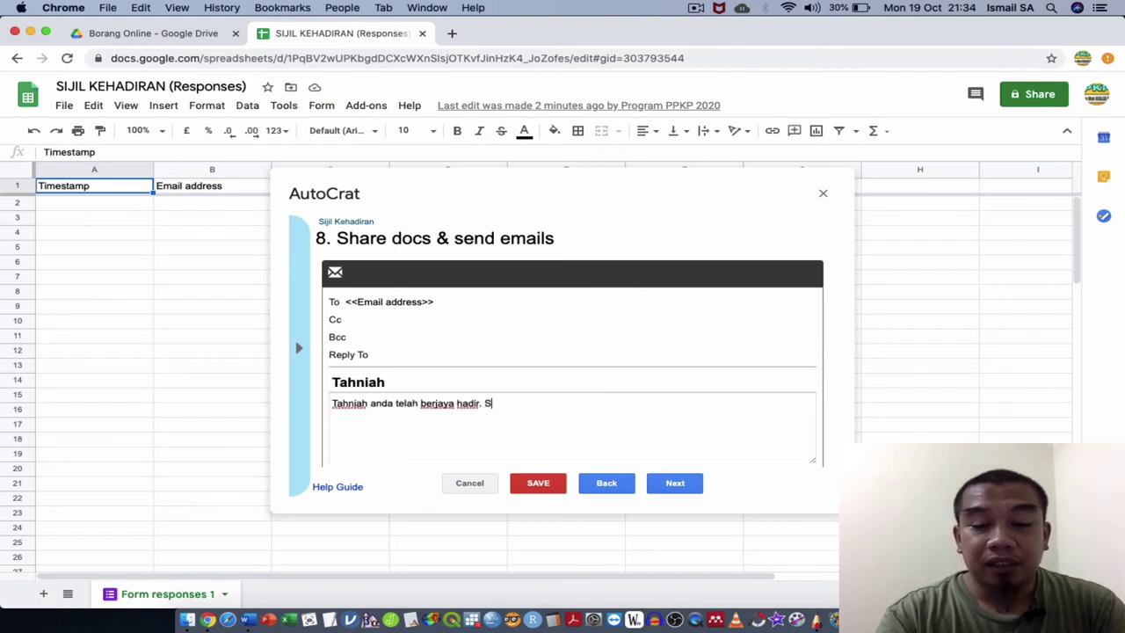
pyautogui.write('ila download d')
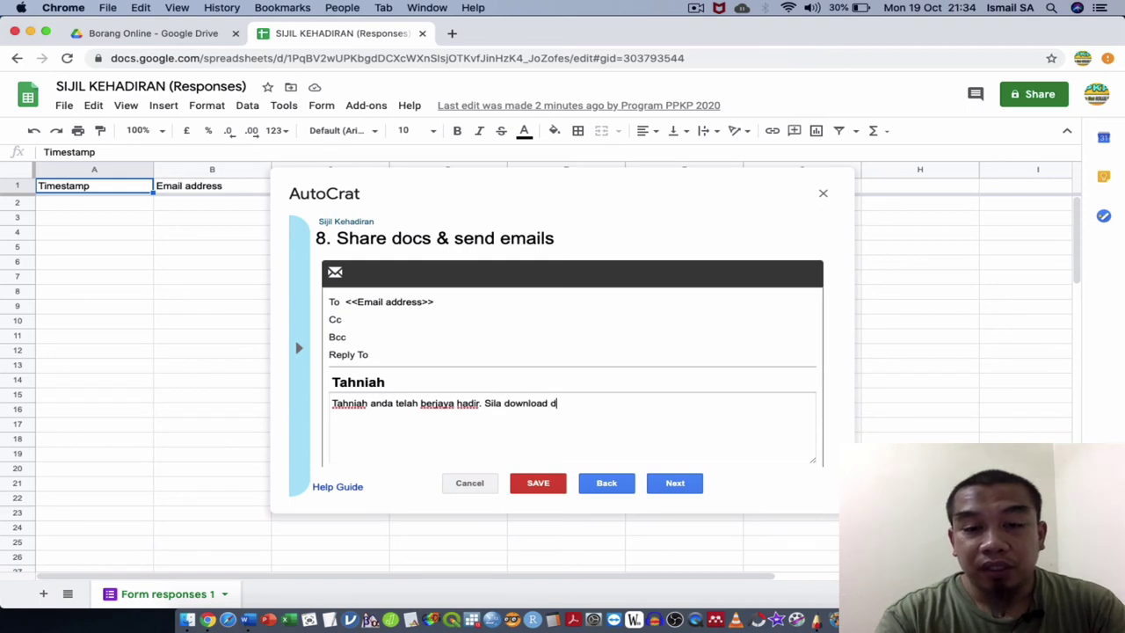
pyautogui.write('an print ')
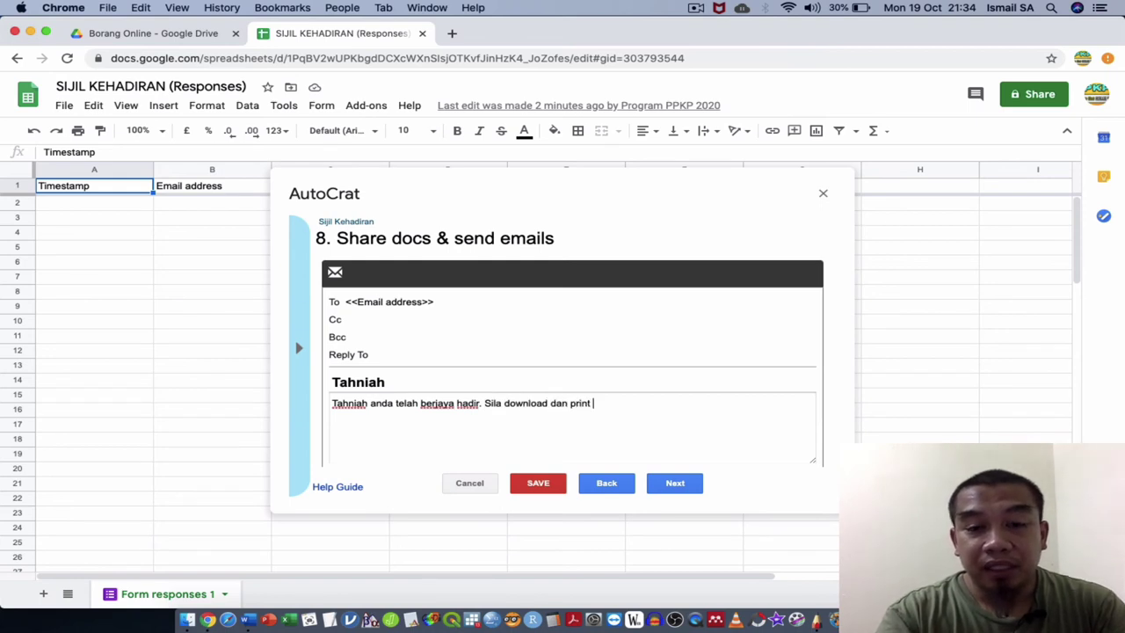
pyautogui.write('sijil')
pyautogui.press('BackSpace')
pyautogui.press('BackSpace')
pyautogui.press('BackSpace')
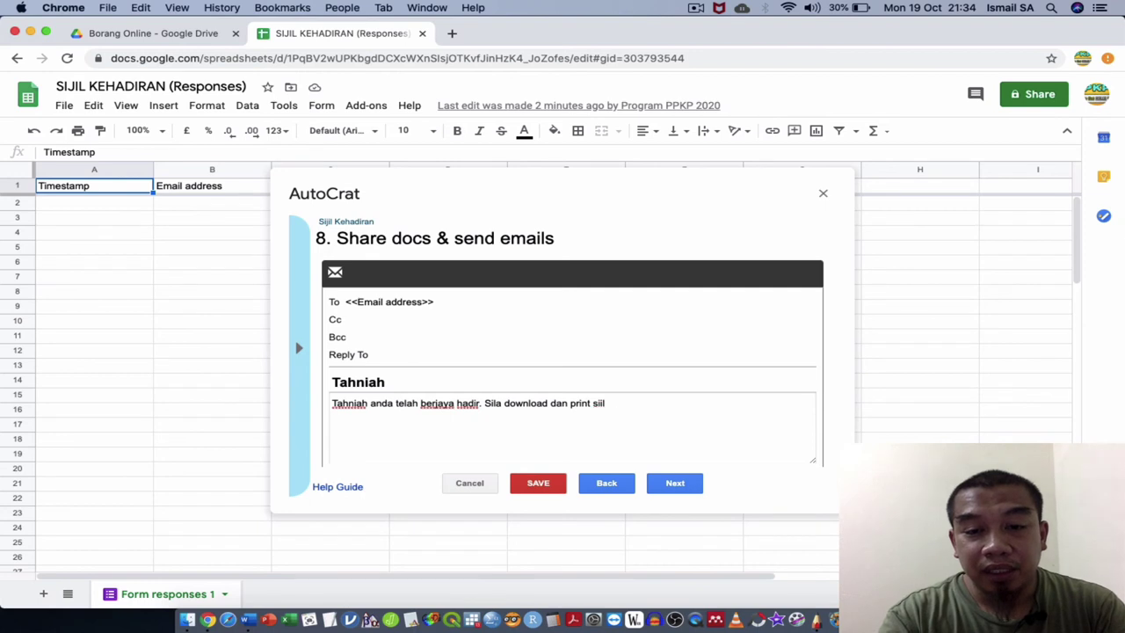
pyautogui.write('jil masing2.')
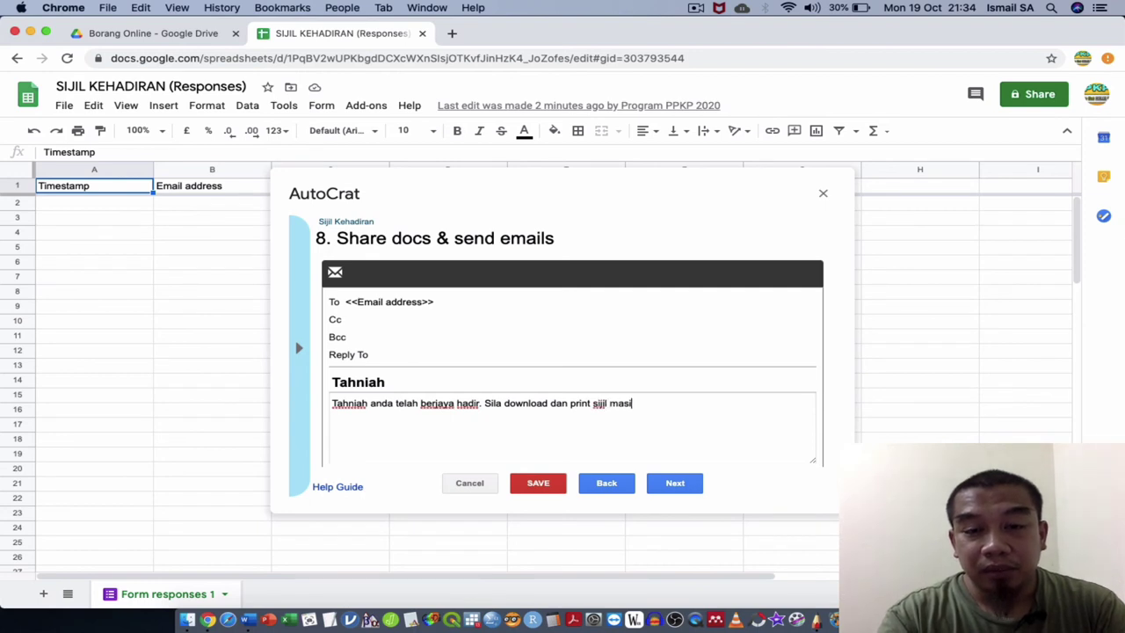
pyautogui.click(676, 482)
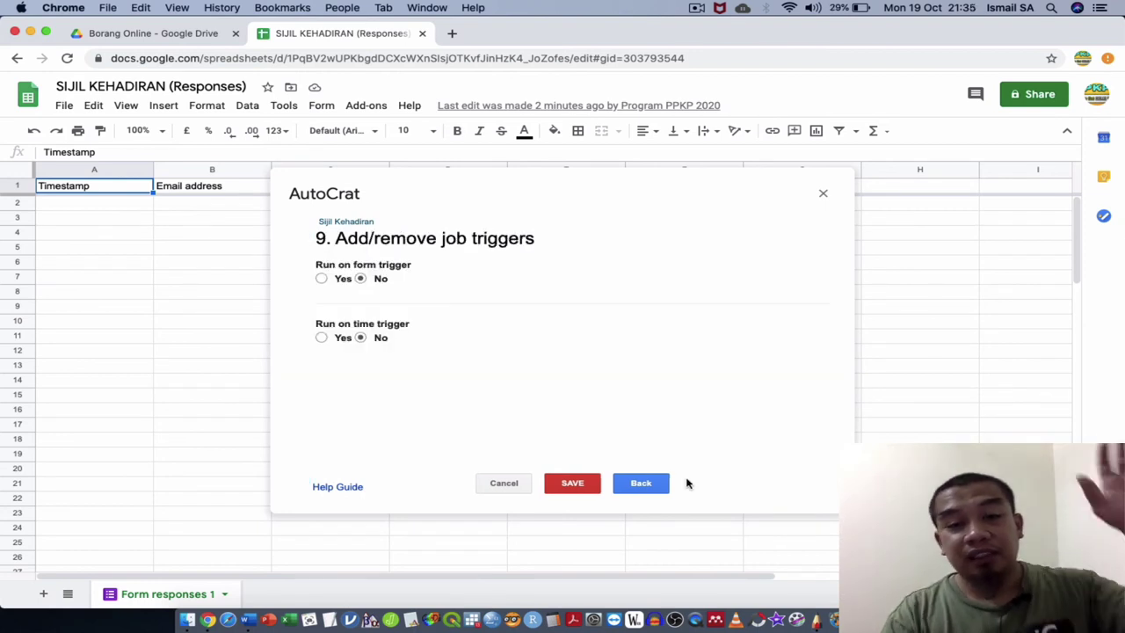
pyautogui.scroll(3, 330, 284)
pyautogui.click(330, 282)
# Confirm form triggers, save the Sijil Kehadiran job, and close the AutoCrat dialog.
pyautogui.scroll(-3, 543, 332)
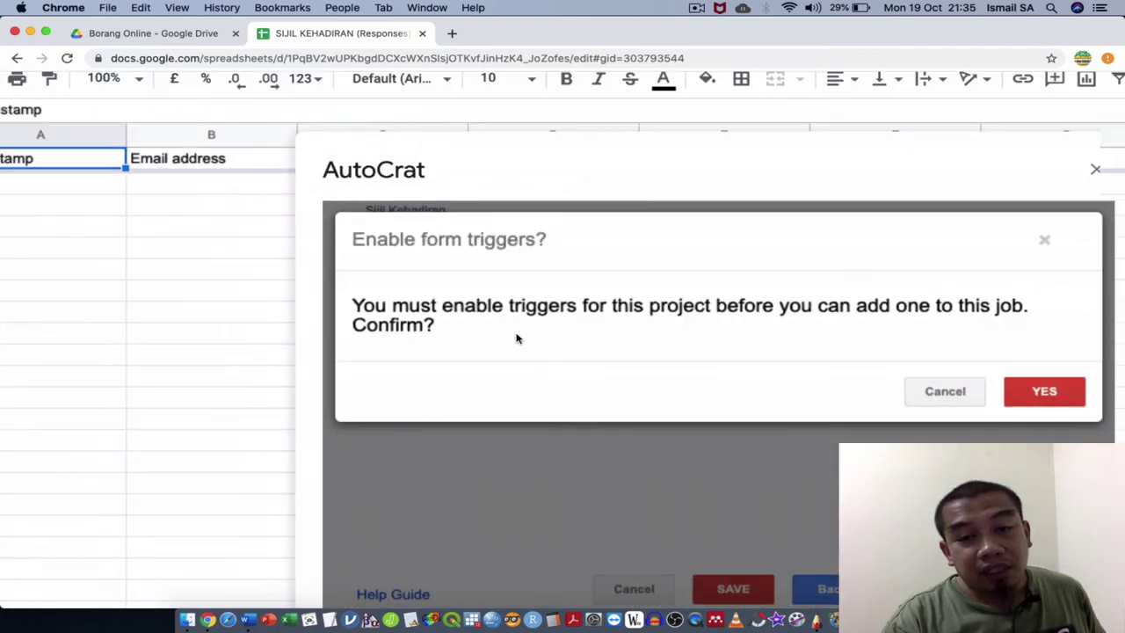
pyautogui.click(1044, 402)
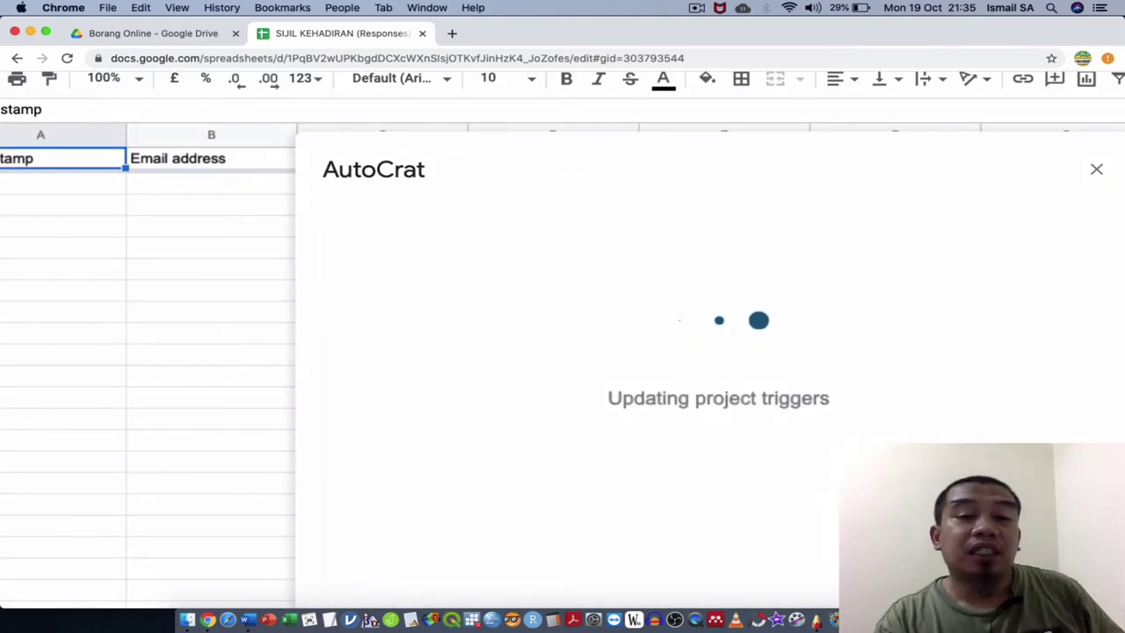
pyautogui.scroll(-2, 1042, 404)
pyautogui.scroll(-1, 1042, 404)
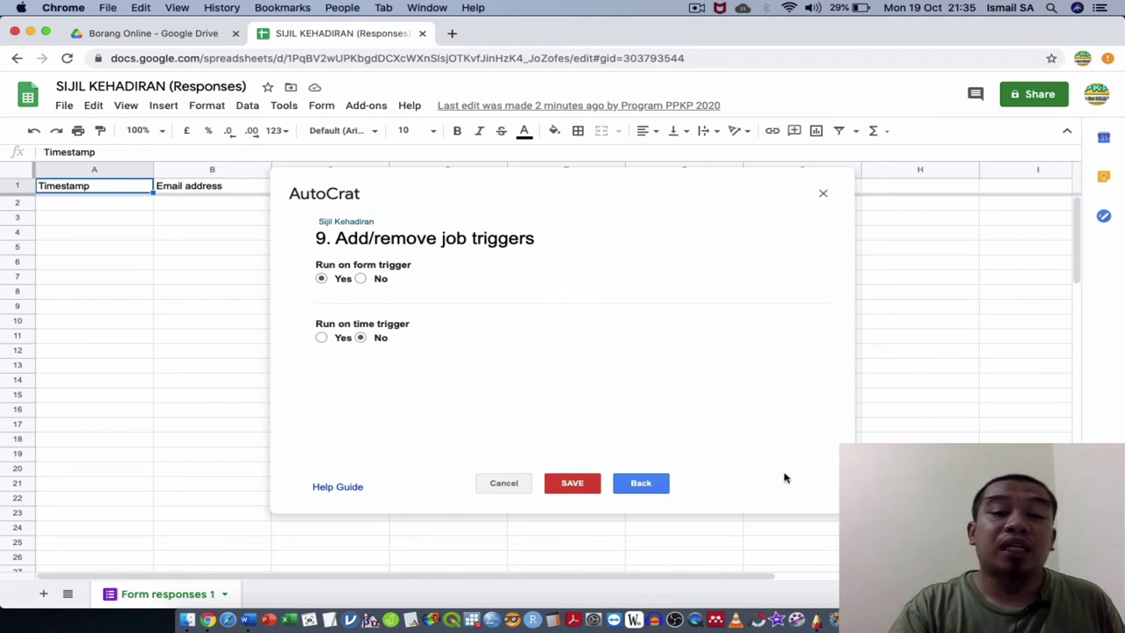
pyautogui.click(580, 485)
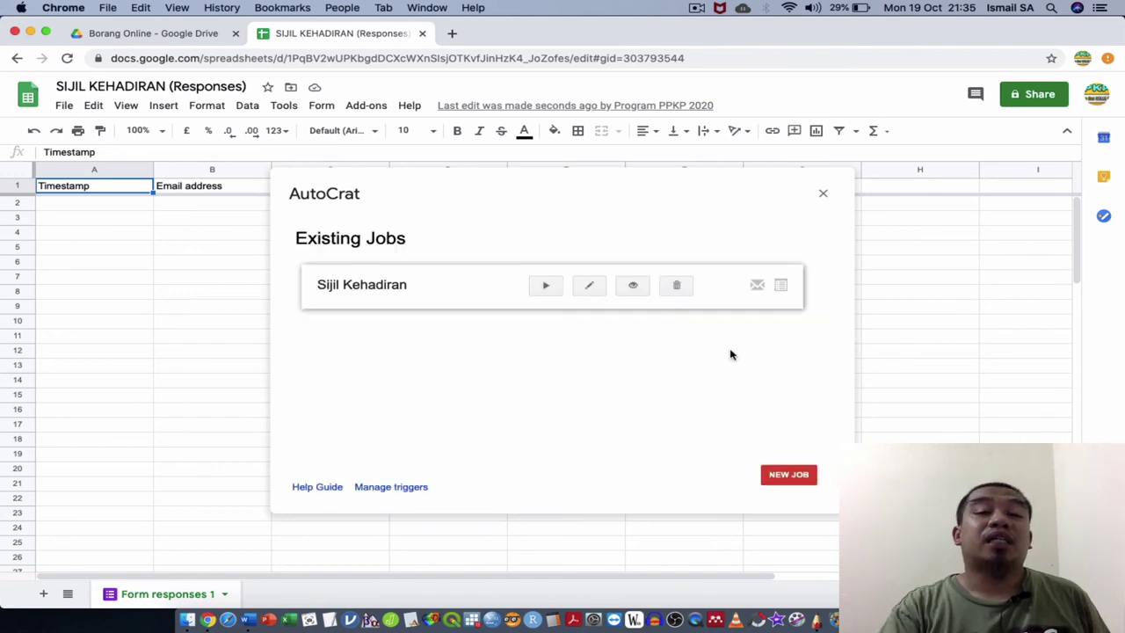
pyautogui.click(825, 192)
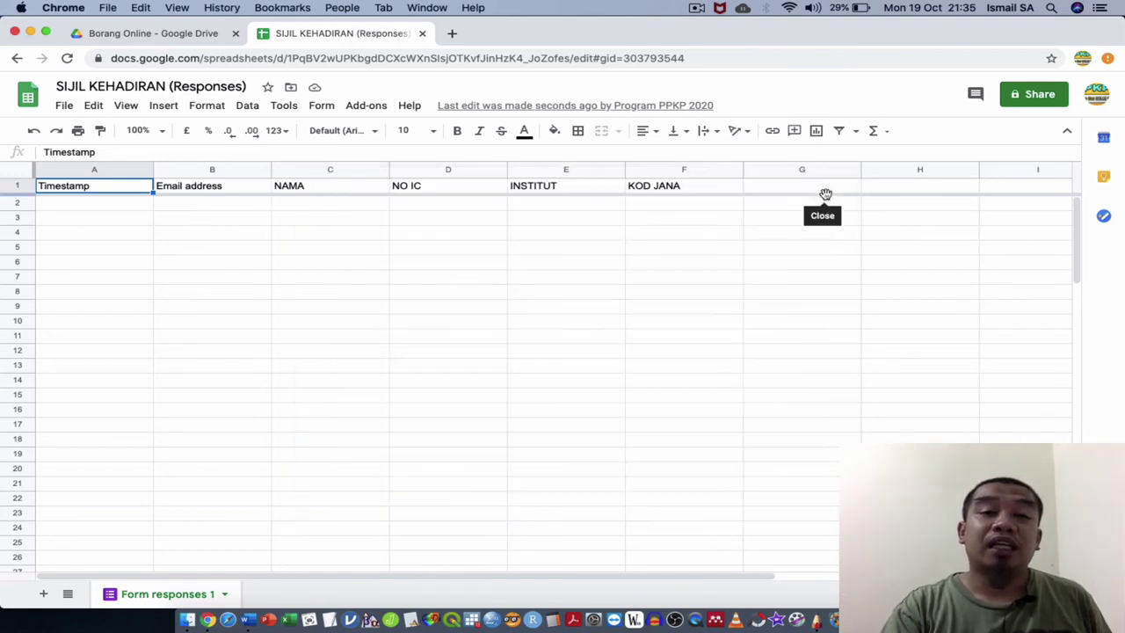
# Open the SIJIL KEHADIRAN form from Drive, preview the live form, and copy its link.
pyautogui.click(422, 34)
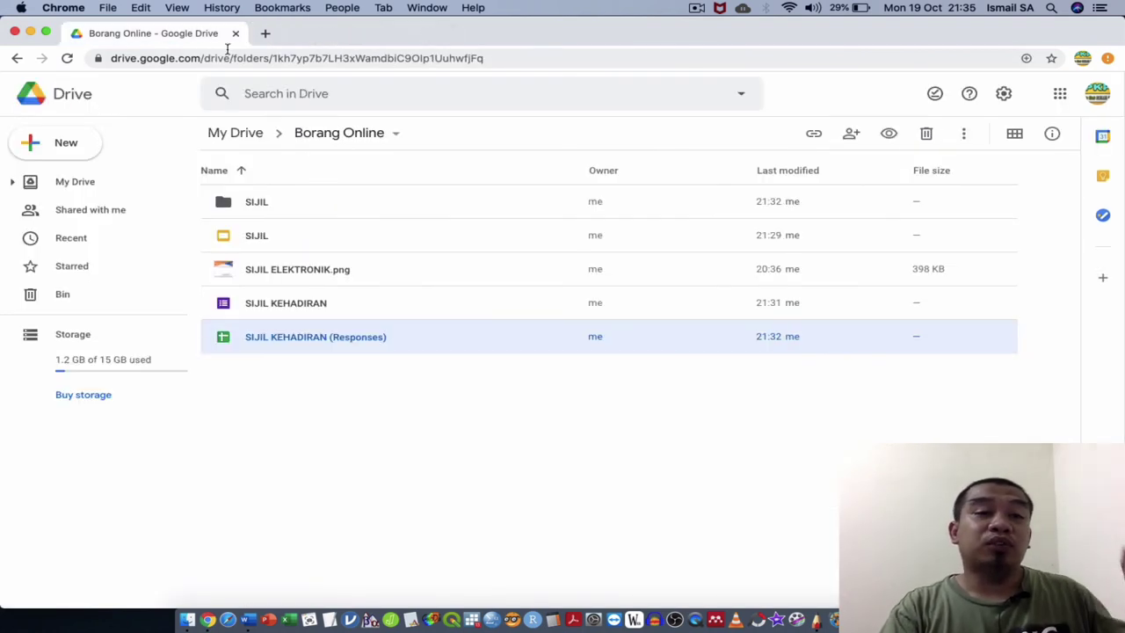
pyautogui.doubleClick(289, 299)
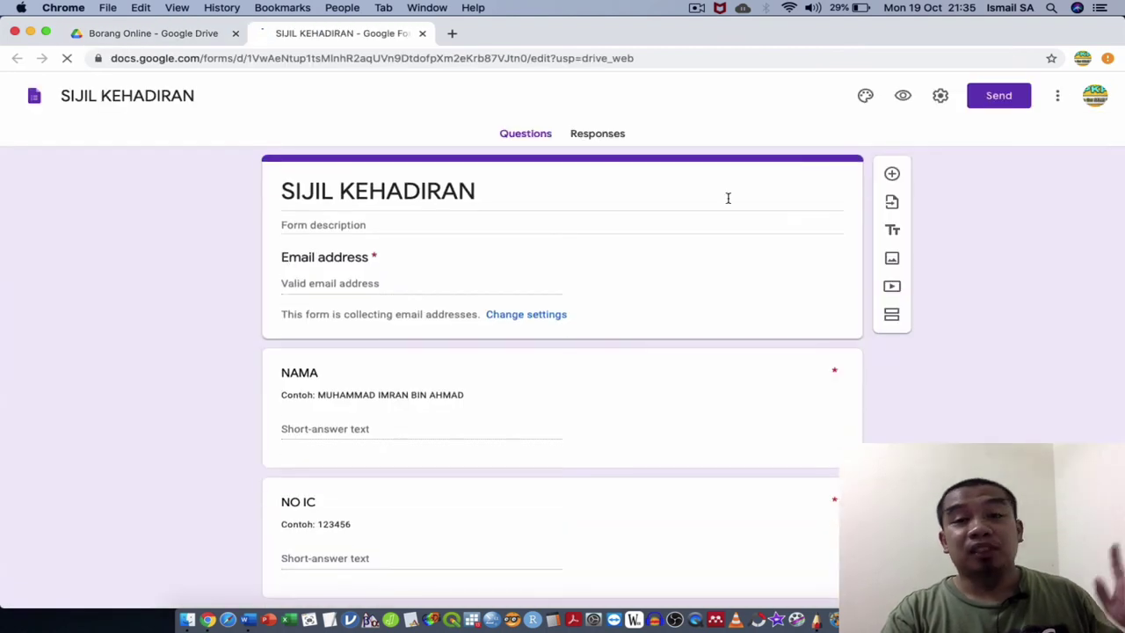
pyautogui.click(902, 99)
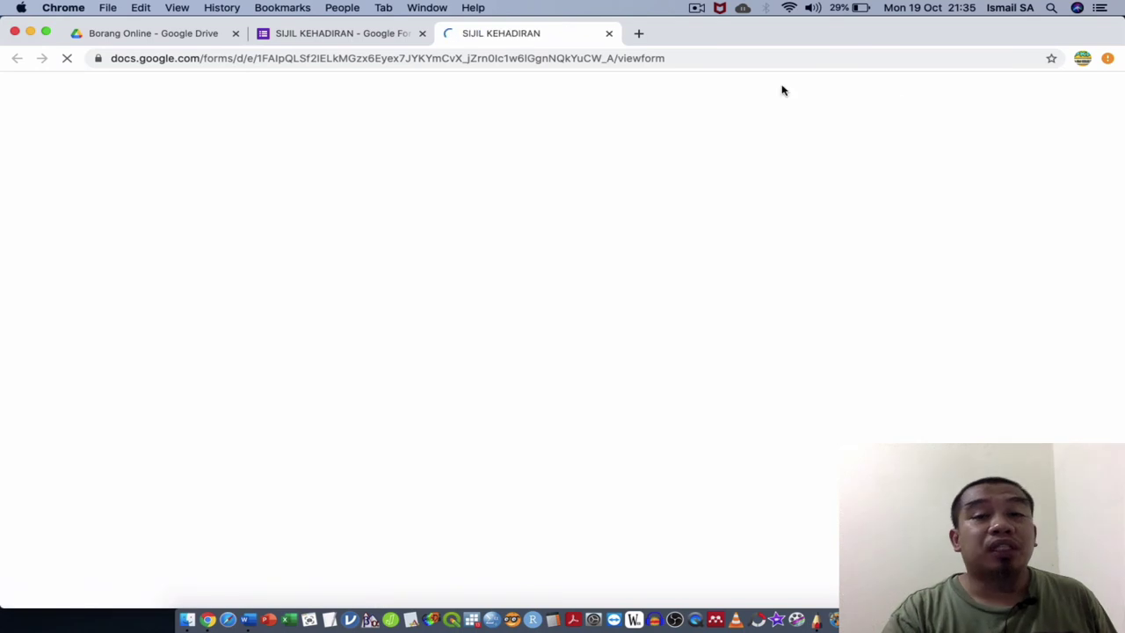
pyautogui.click(708, 66)
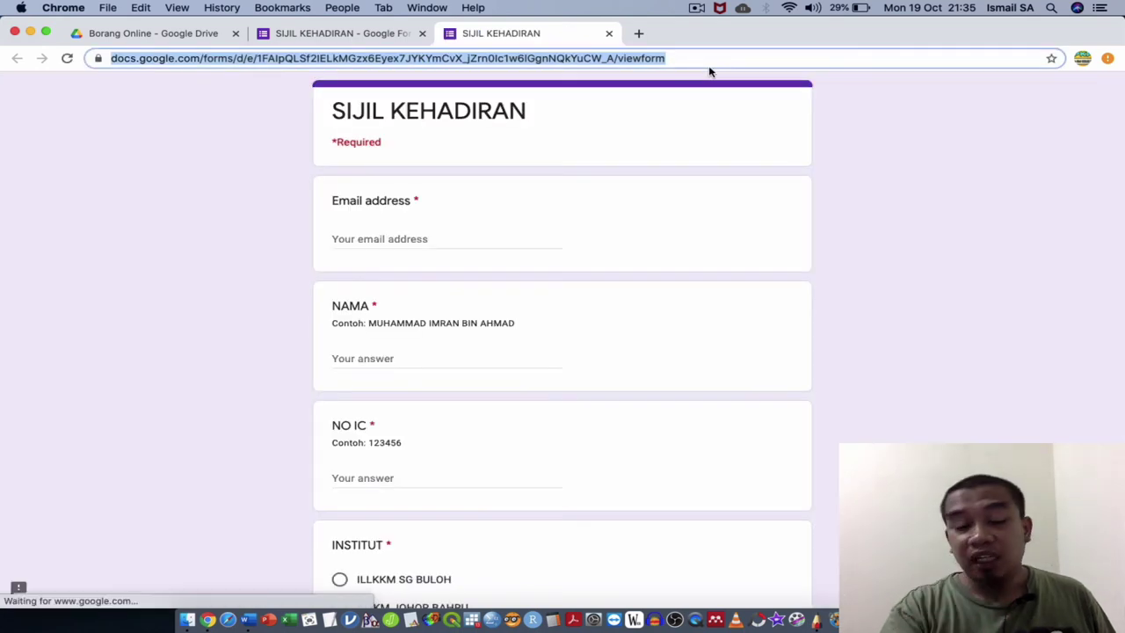
pyautogui.press('super+c')
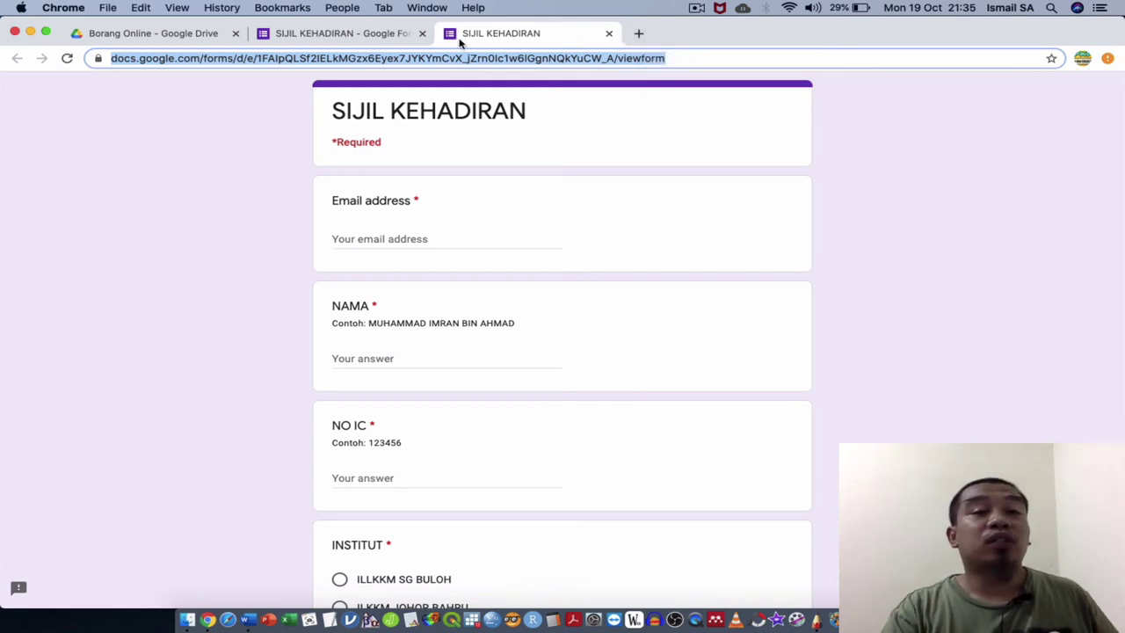
pyautogui.click(423, 37)
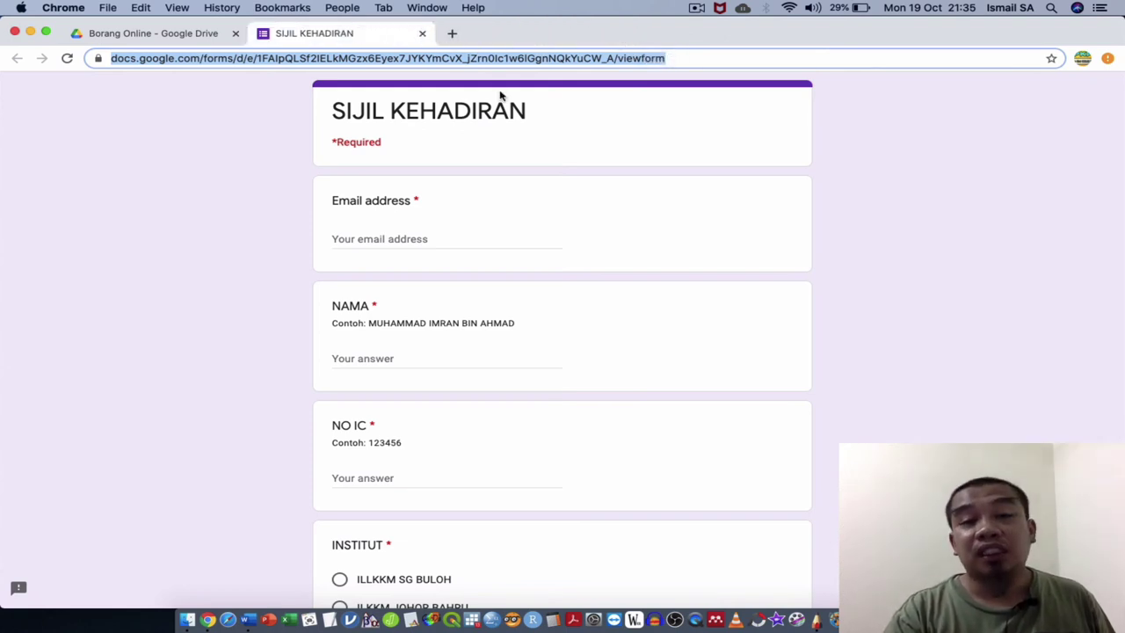
pyautogui.click(421, 231)
# Fill in the respondent's email address, NAMA and NO IC answers.
pyautogui.click(417, 234)
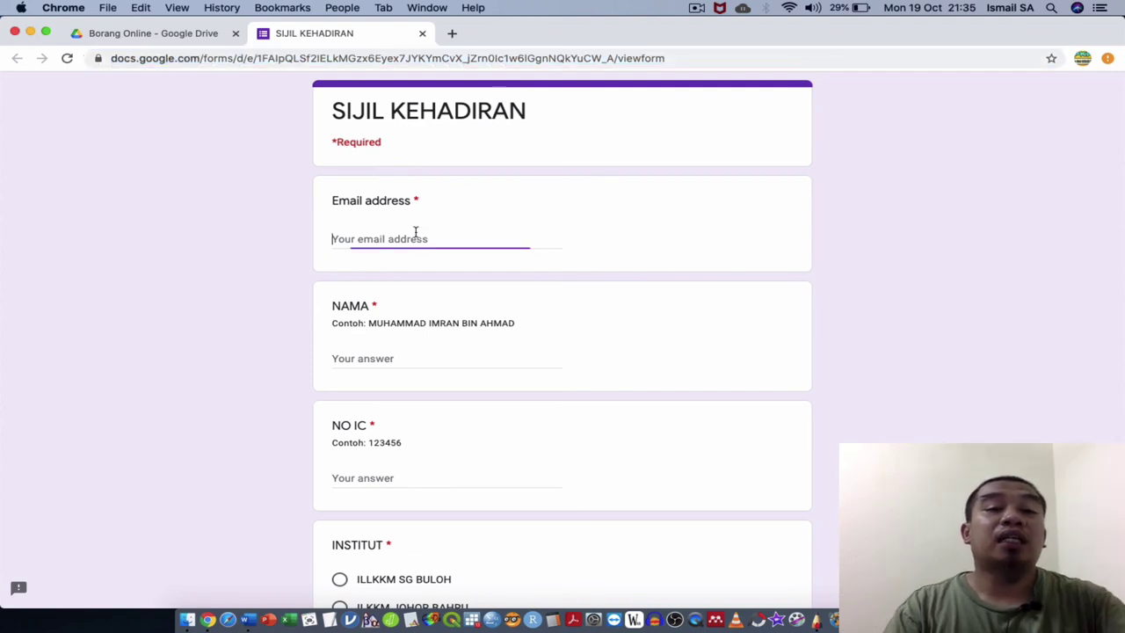
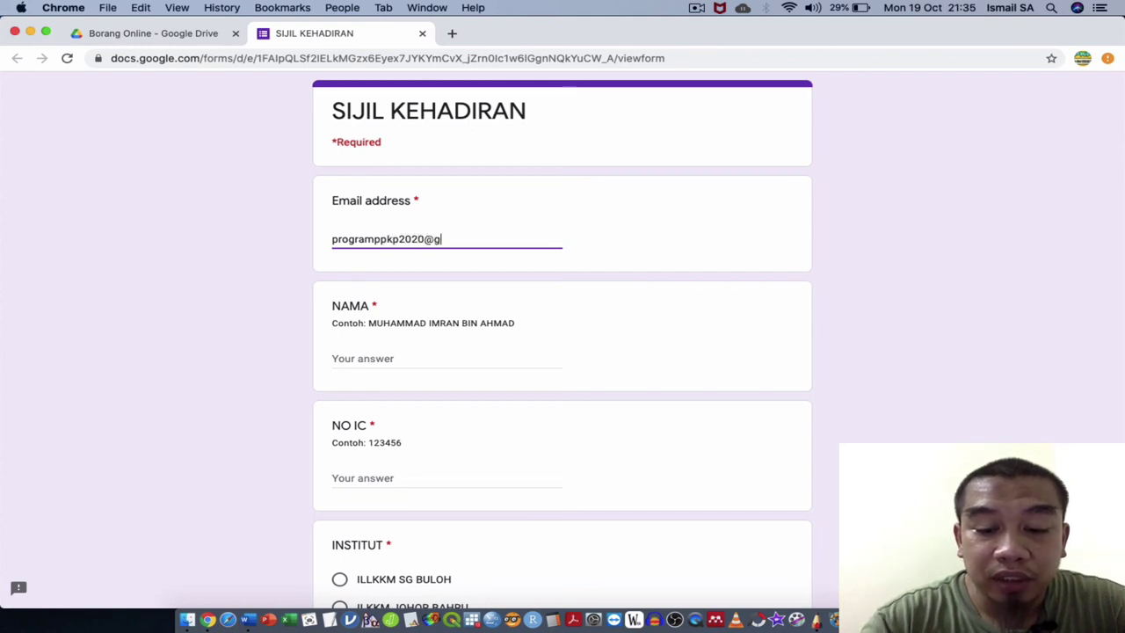
pyautogui.press('Tab')
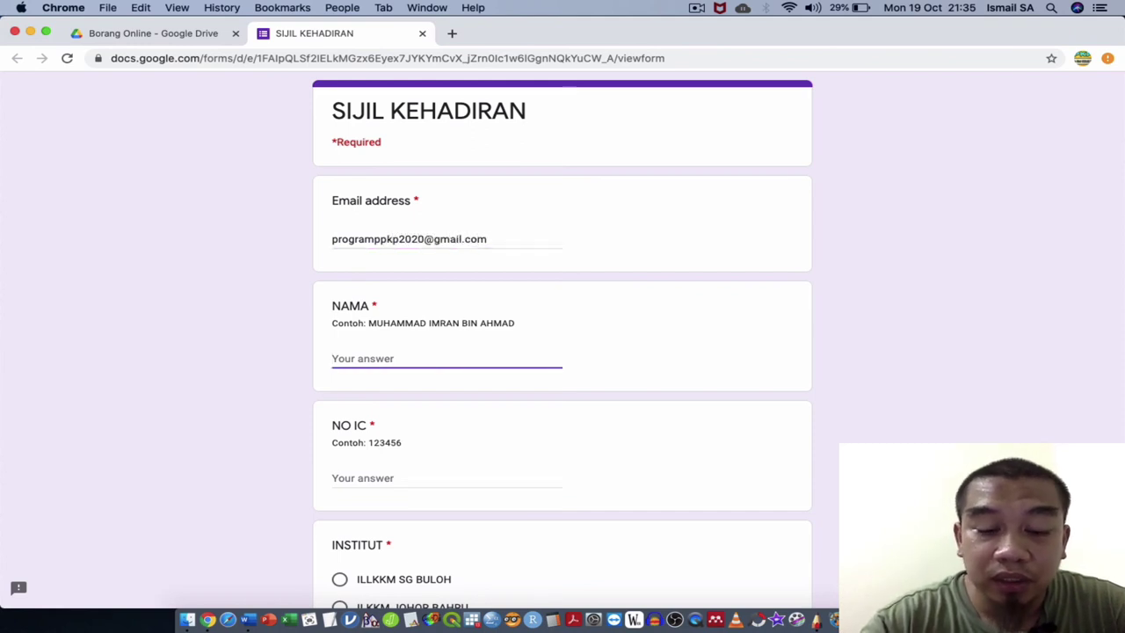
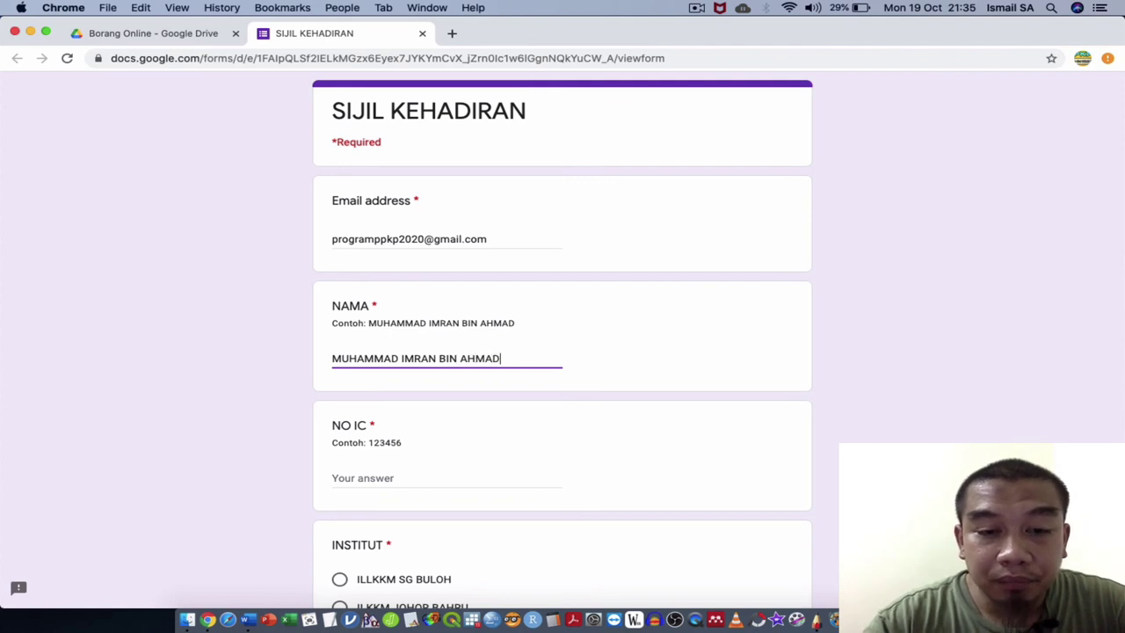
pyautogui.press('Tab')
pyautogui.write('1')
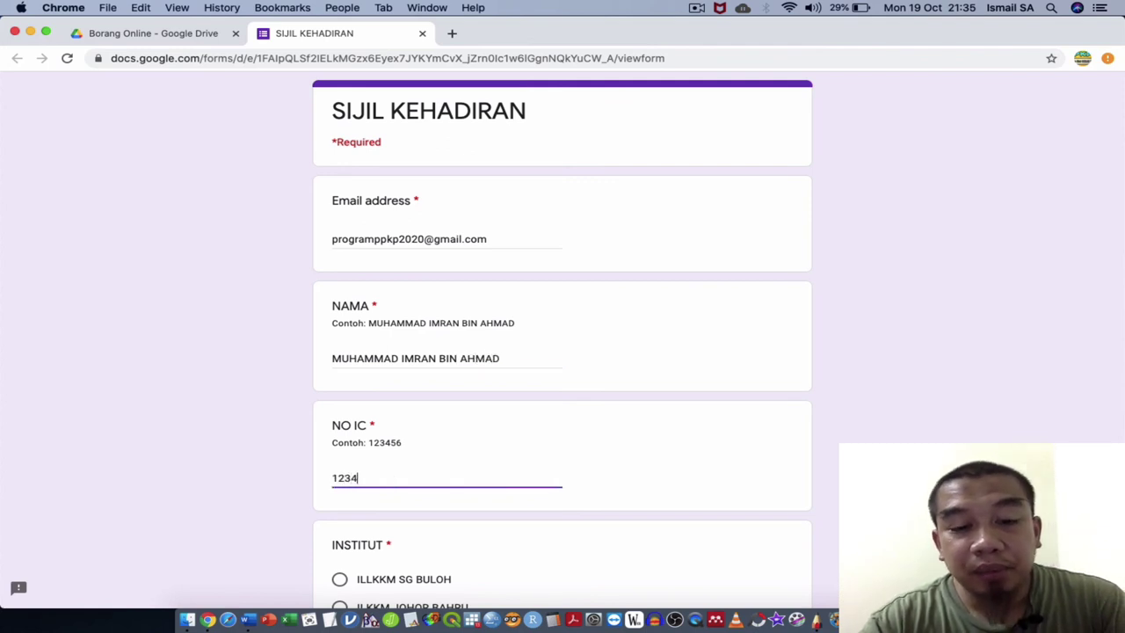
pyautogui.press('Tab')
# Choose institute ILKKM MELAKA, enter KOD JANA KURSUS100, and submit the test response.
pyautogui.scroll(-3, 562, 351)
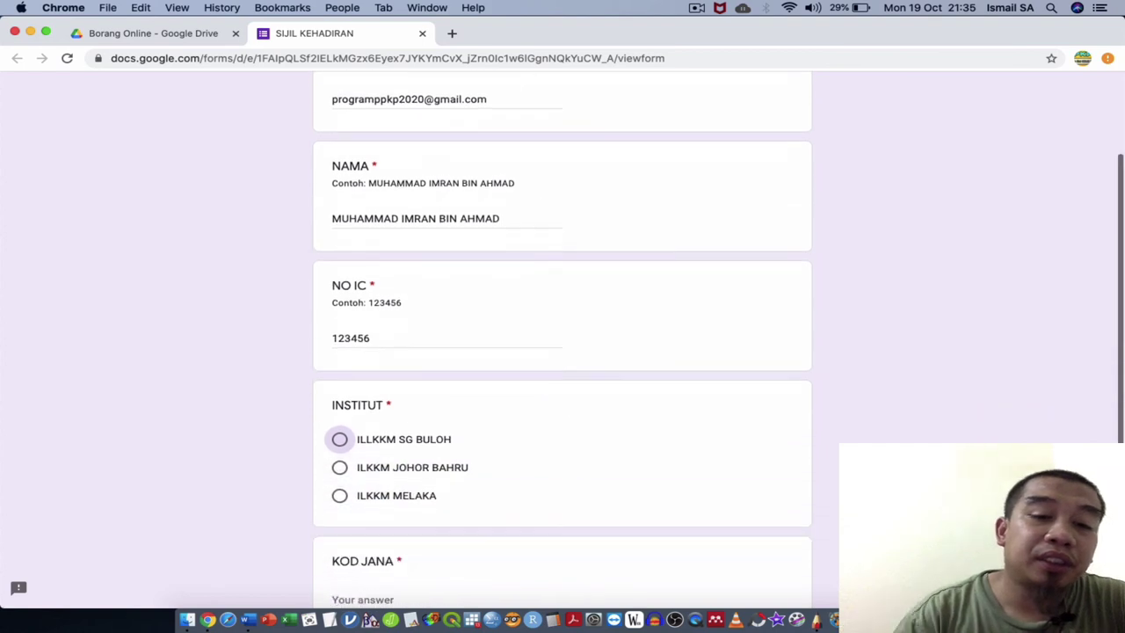
pyautogui.click(394, 496)
pyautogui.scroll(-5, 384, 419)
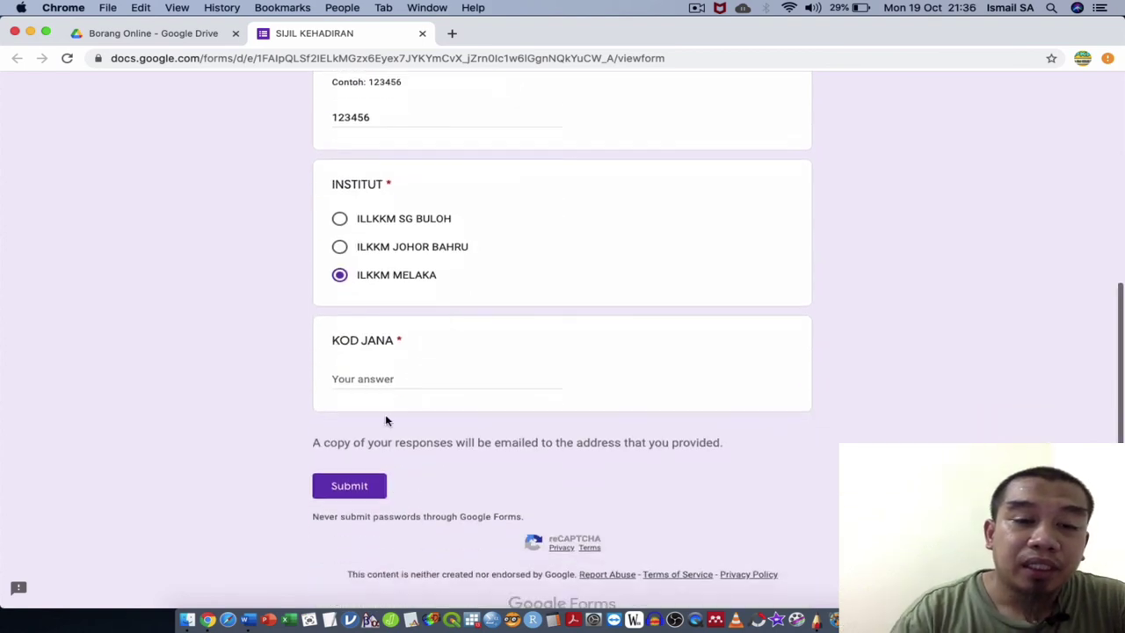
pyautogui.click(410, 373)
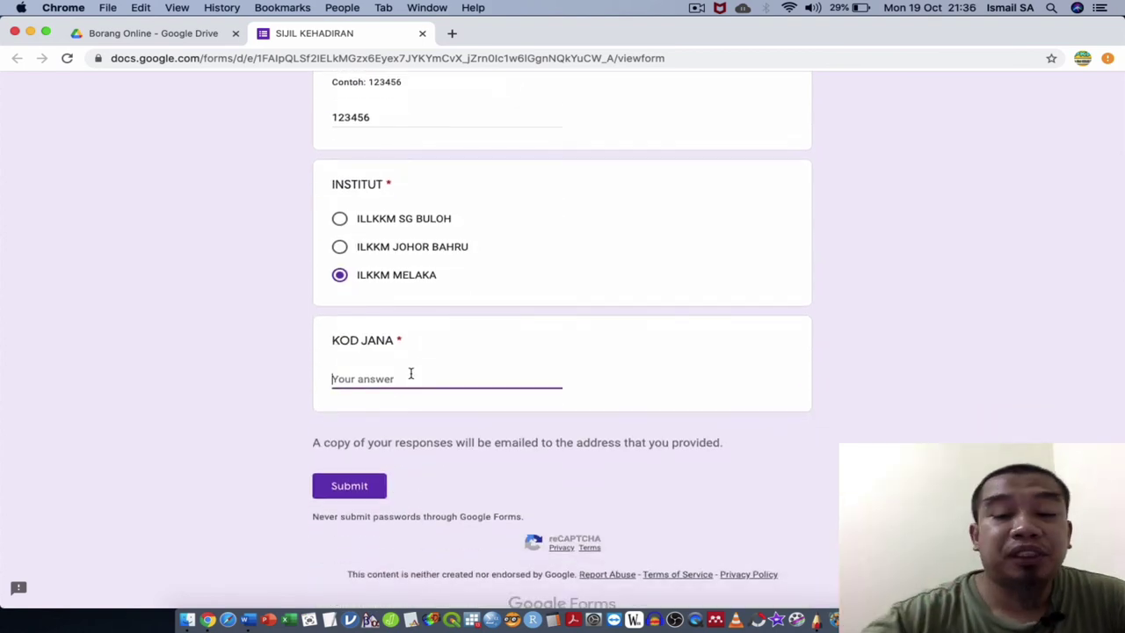
pyautogui.write('KURSUS100')
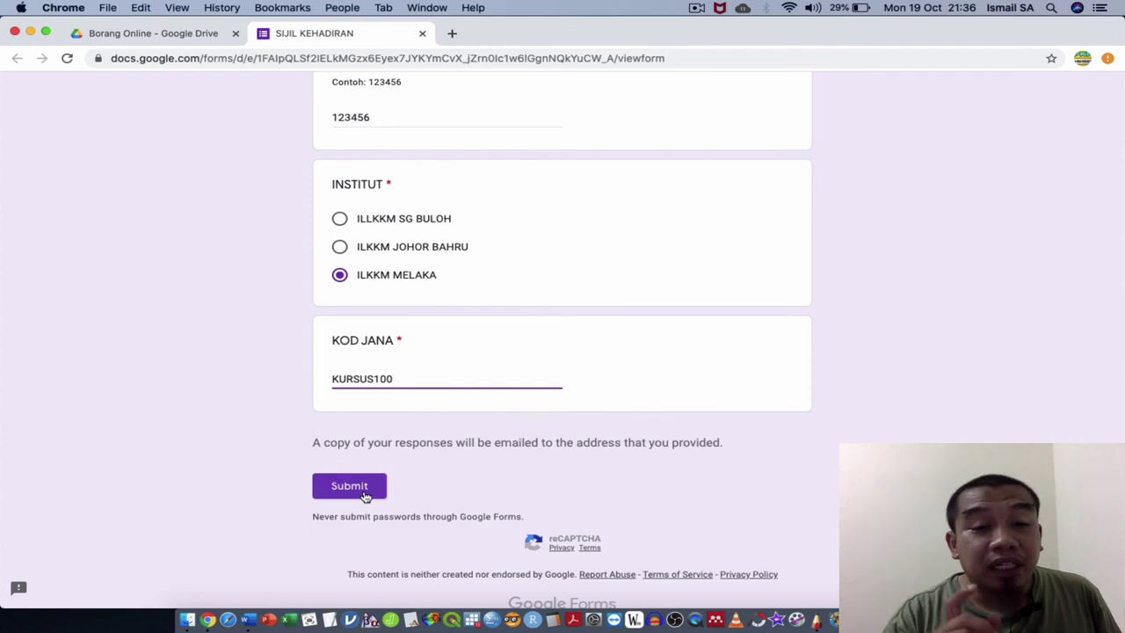
pyautogui.click(364, 497)
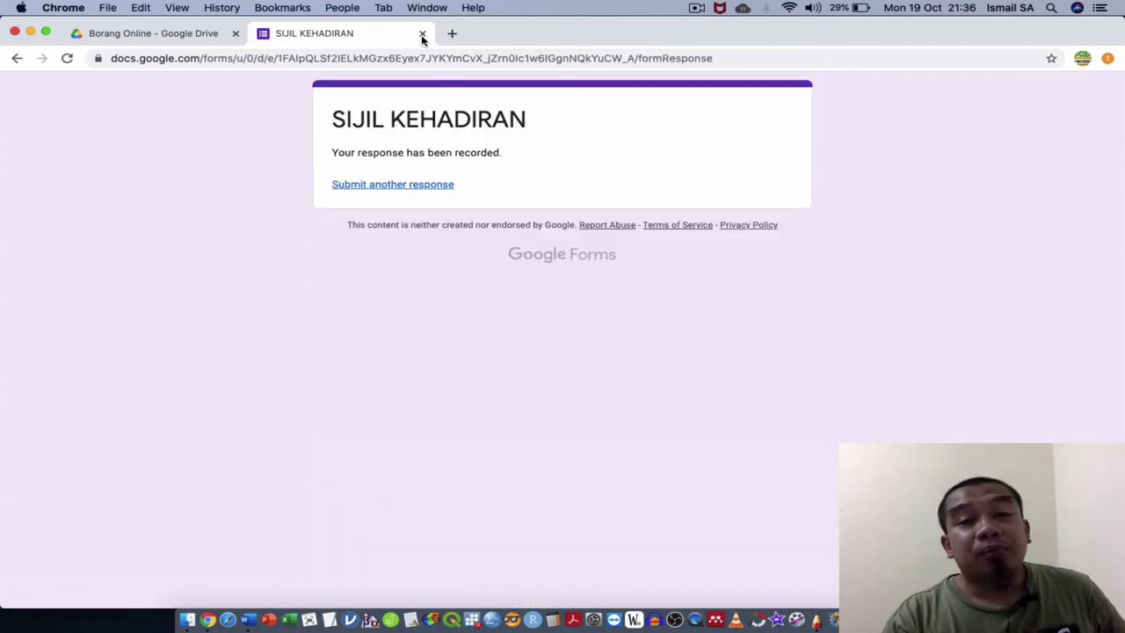
pyautogui.click(422, 35)
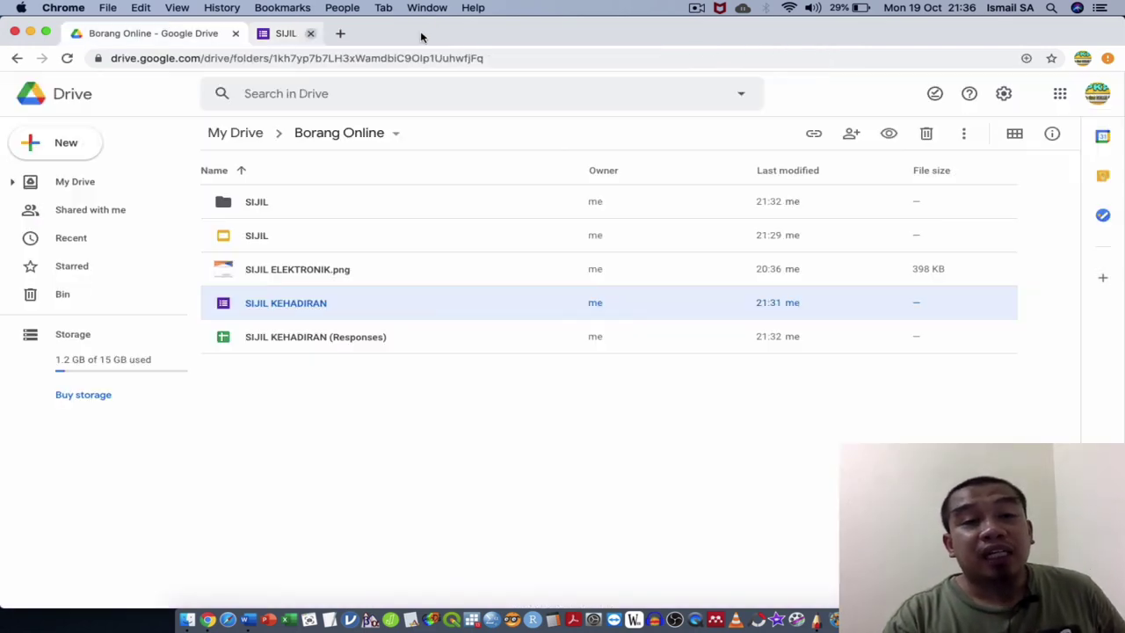
# Open the SIJIL KEHADIRAN (Responses) spreadsheet from the Borang Online folder.
pyautogui.doubleClick(326, 334)
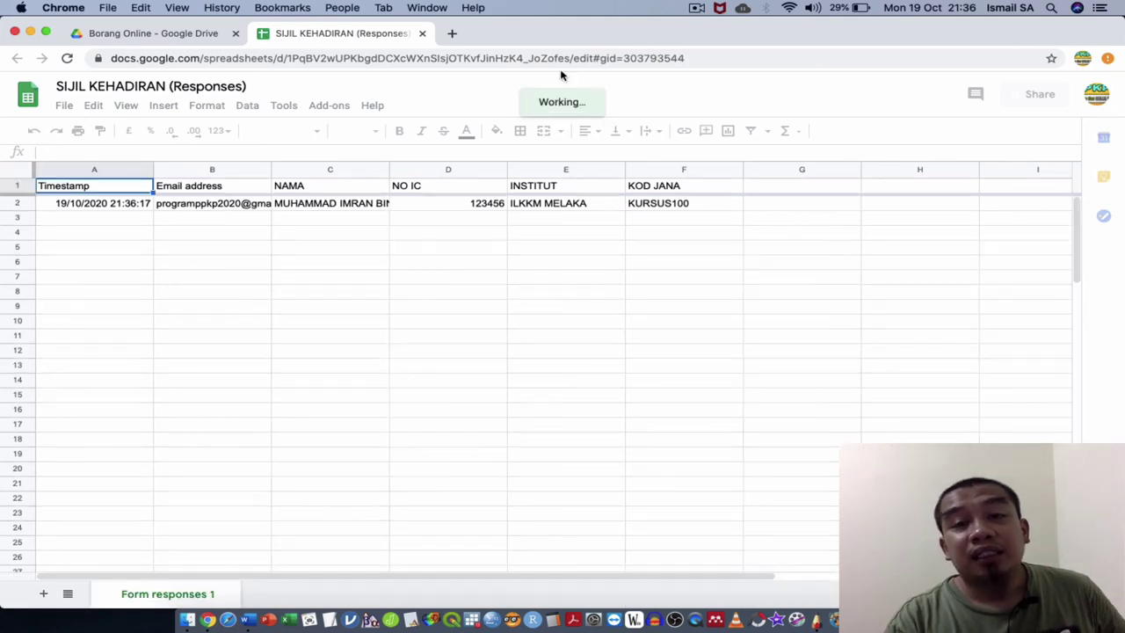
# In a new tab, reach Gmail through a Google search and the Google apps menu.
pyautogui.click(453, 34)
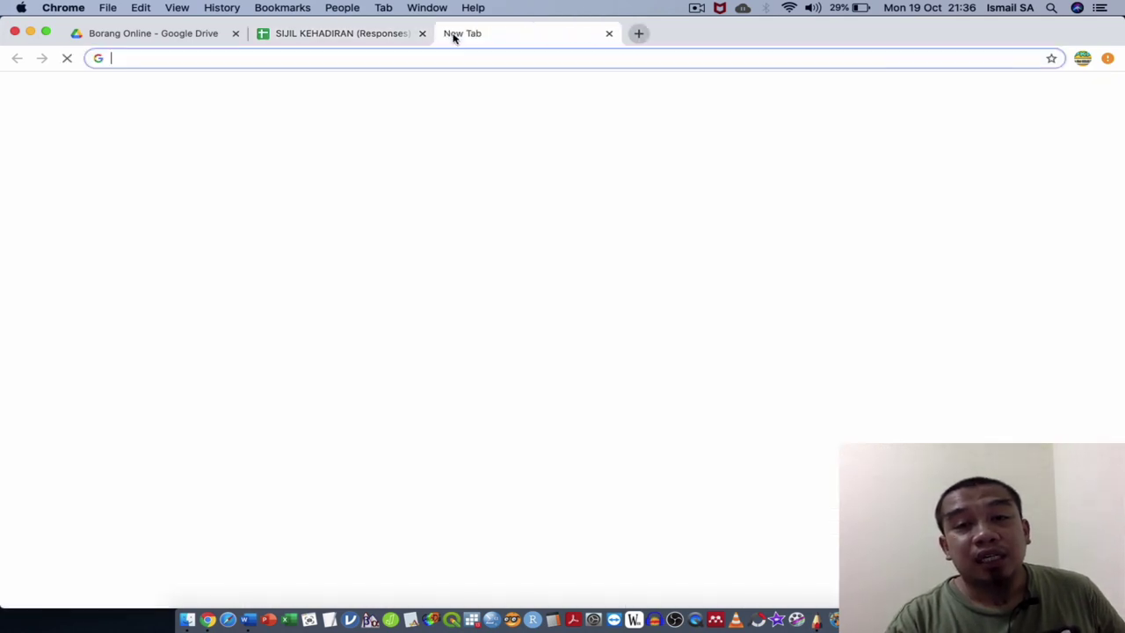
pyautogui.write('oo')
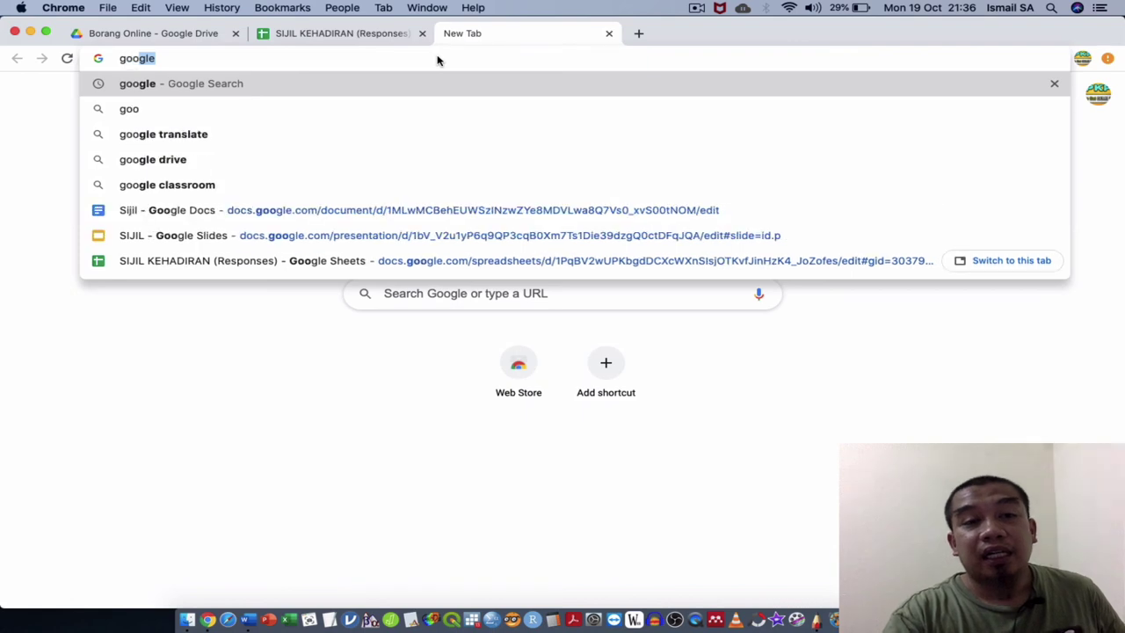
pyautogui.press('Return')
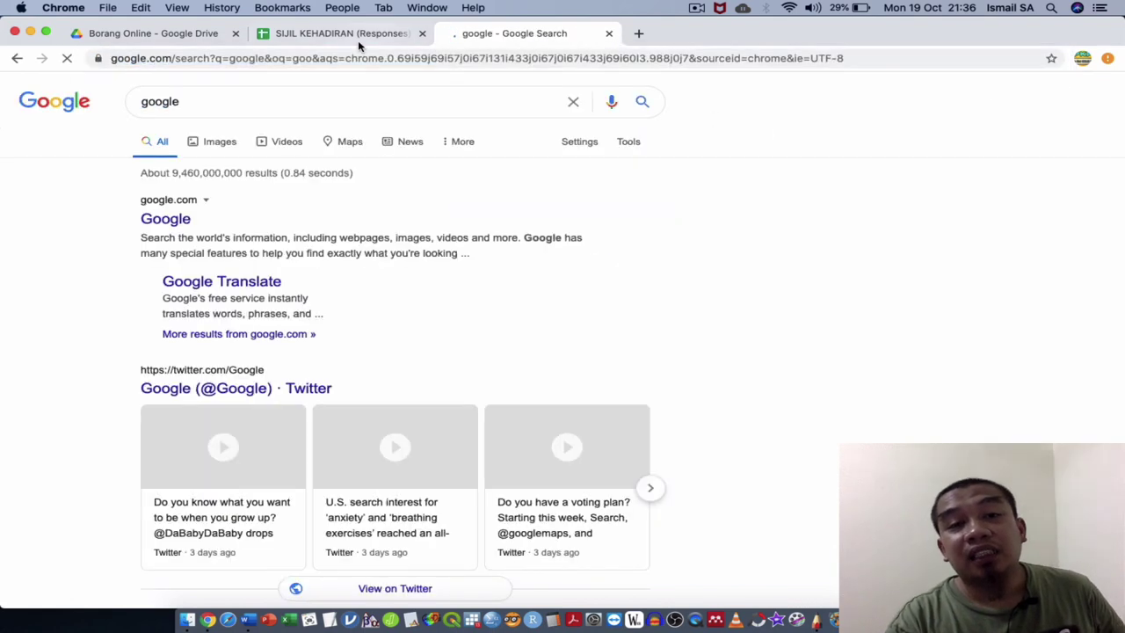
pyautogui.click(360, 39)
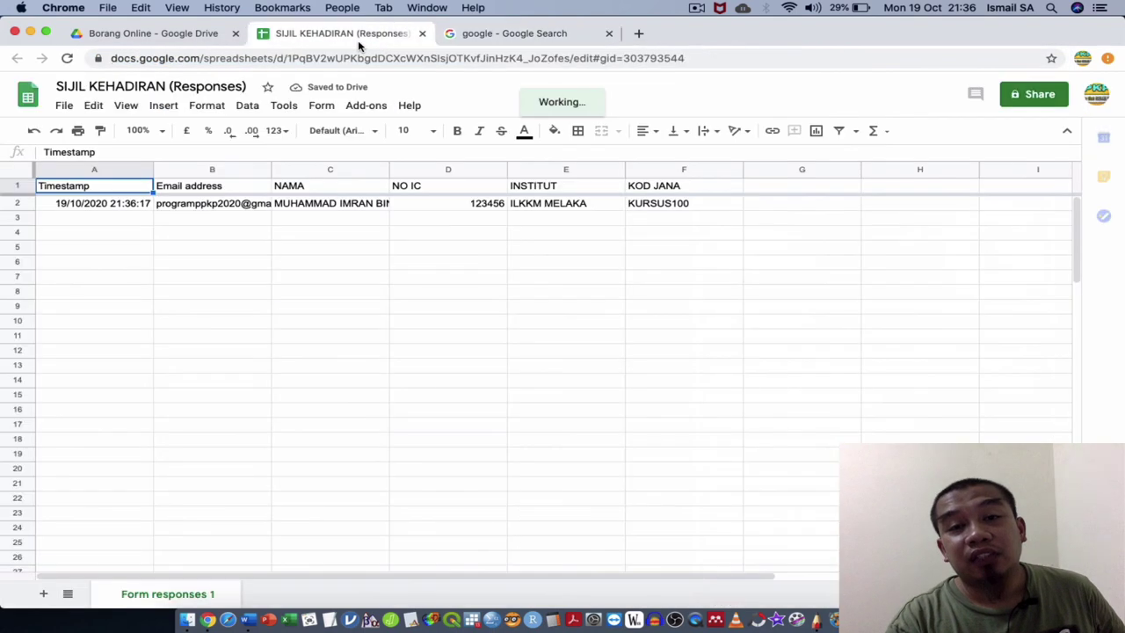
pyautogui.click(535, 36)
pyautogui.click(1052, 104)
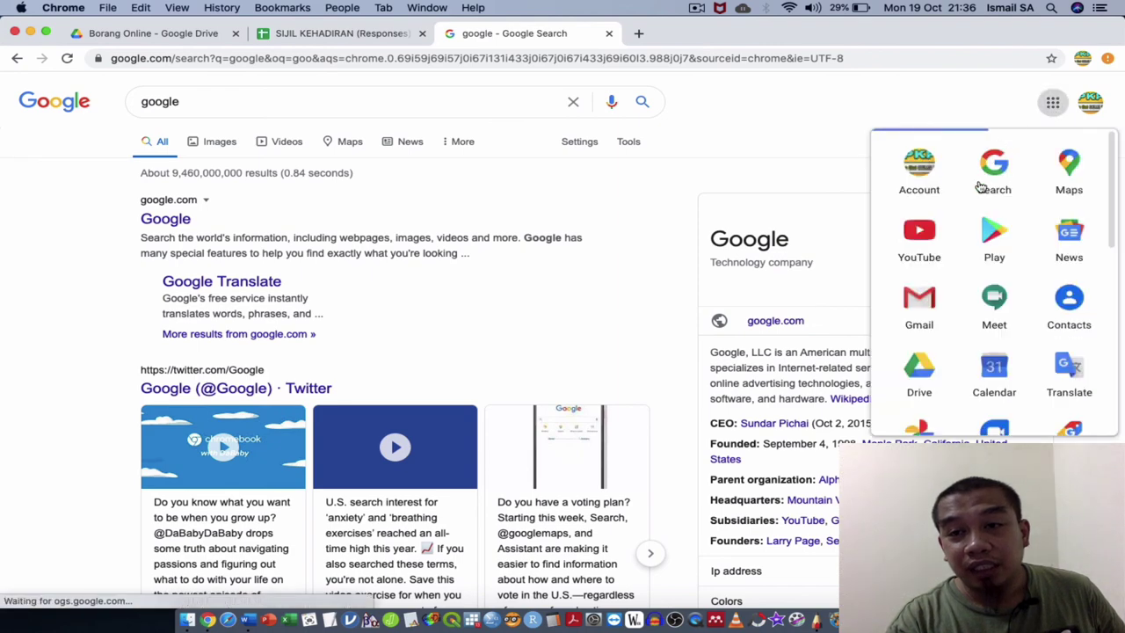
pyautogui.click(936, 303)
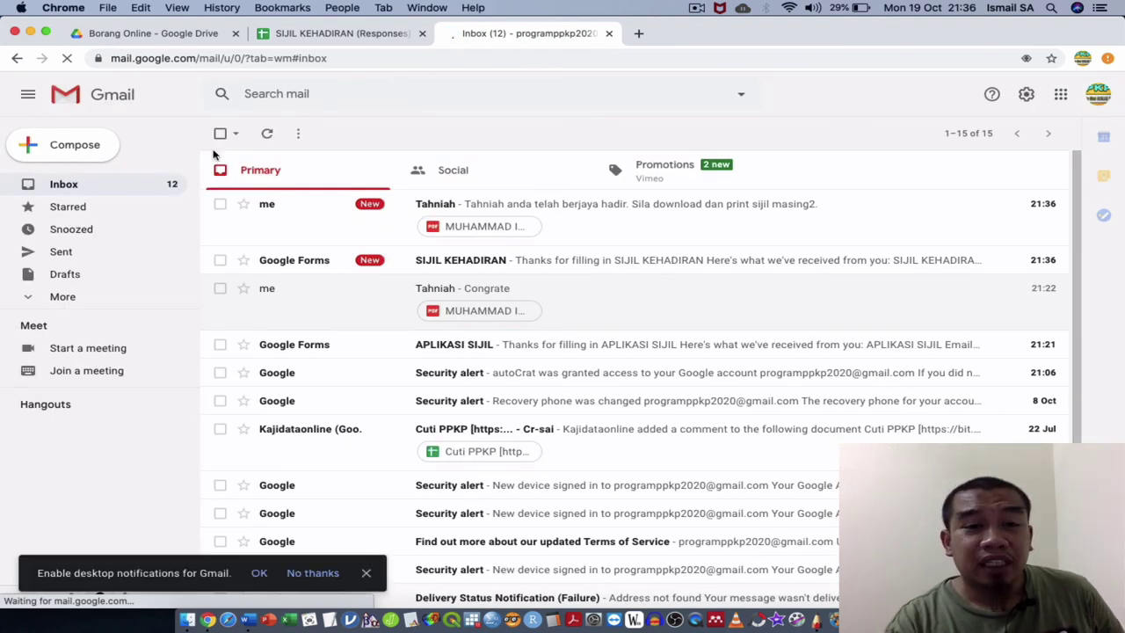
# Open the Tahniah email, preview its certificate PDF, then close the Gmail tab.
pyautogui.click(320, 205)
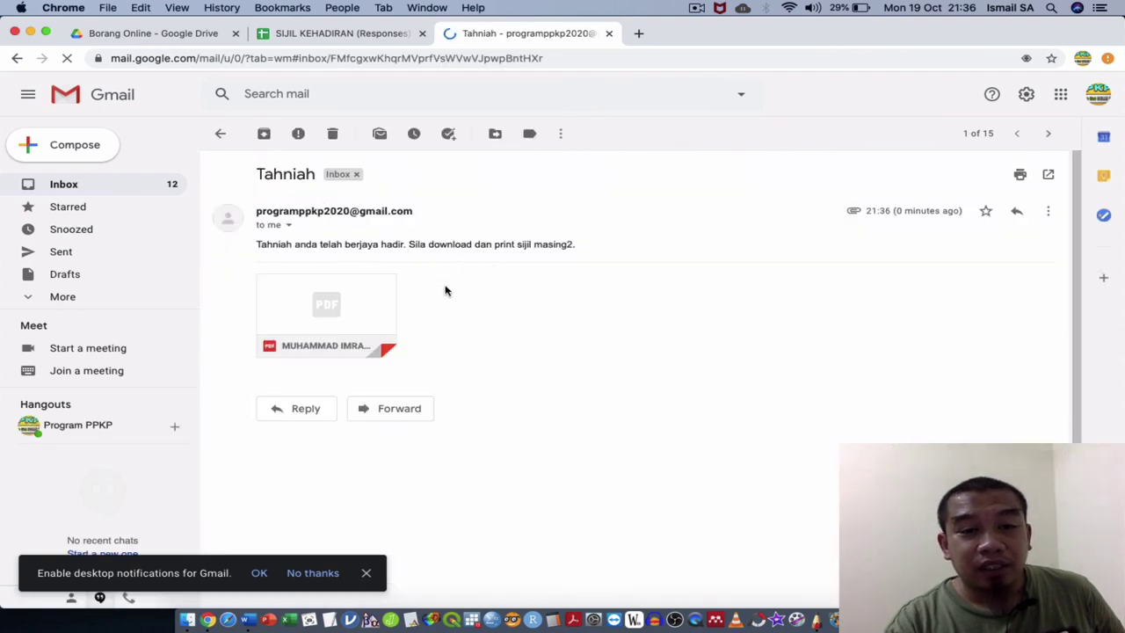
pyautogui.click(380, 315)
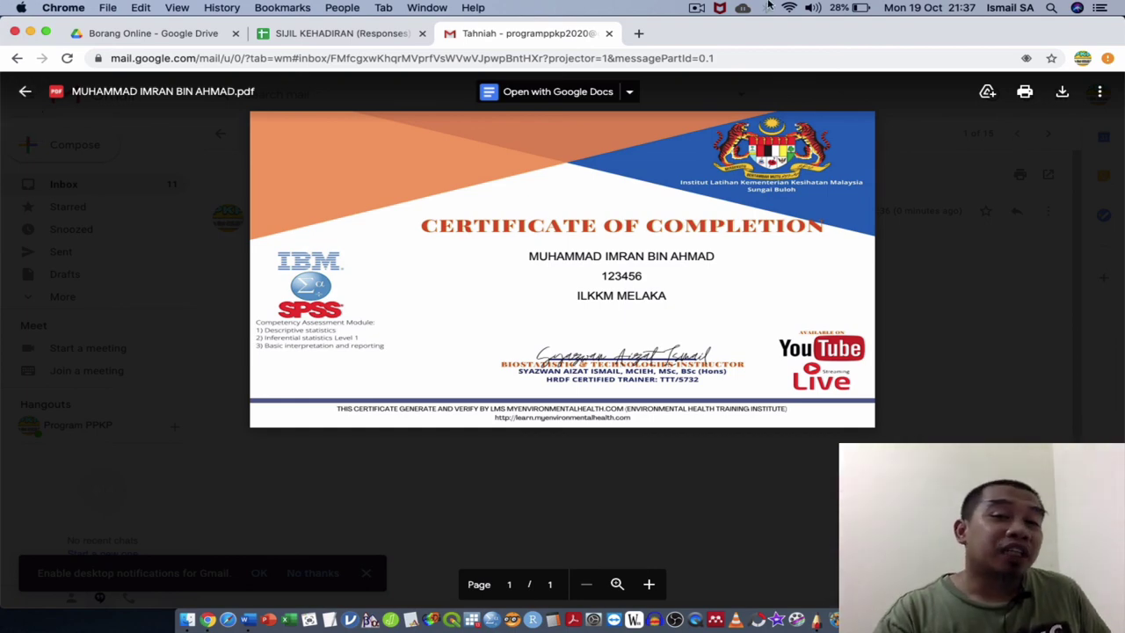
pyautogui.click(24, 93)
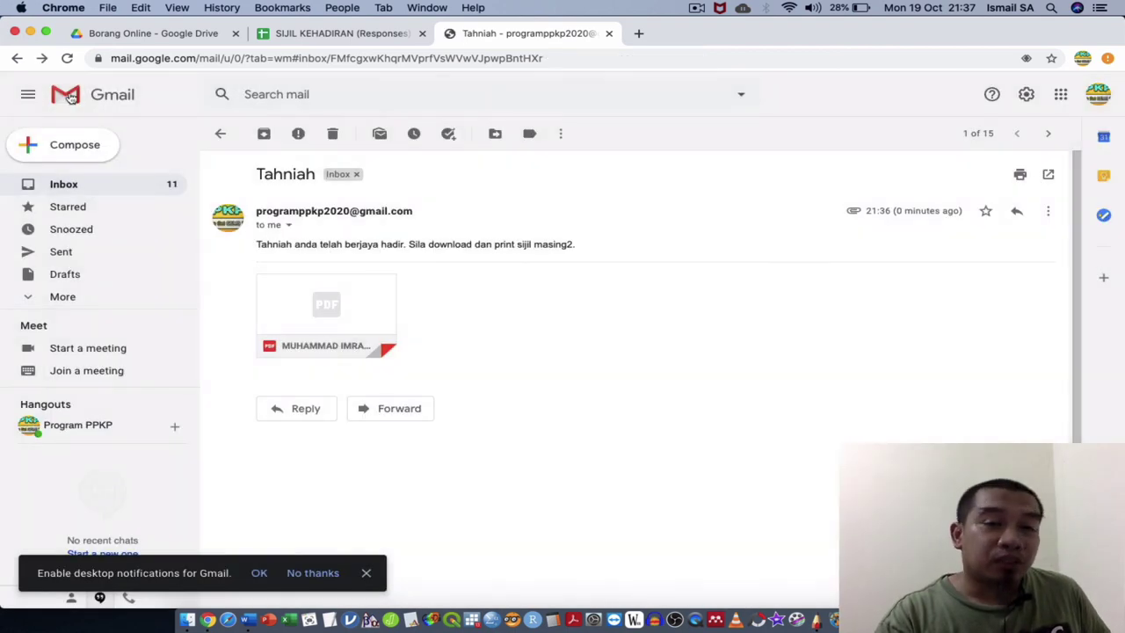
pyautogui.click(607, 35)
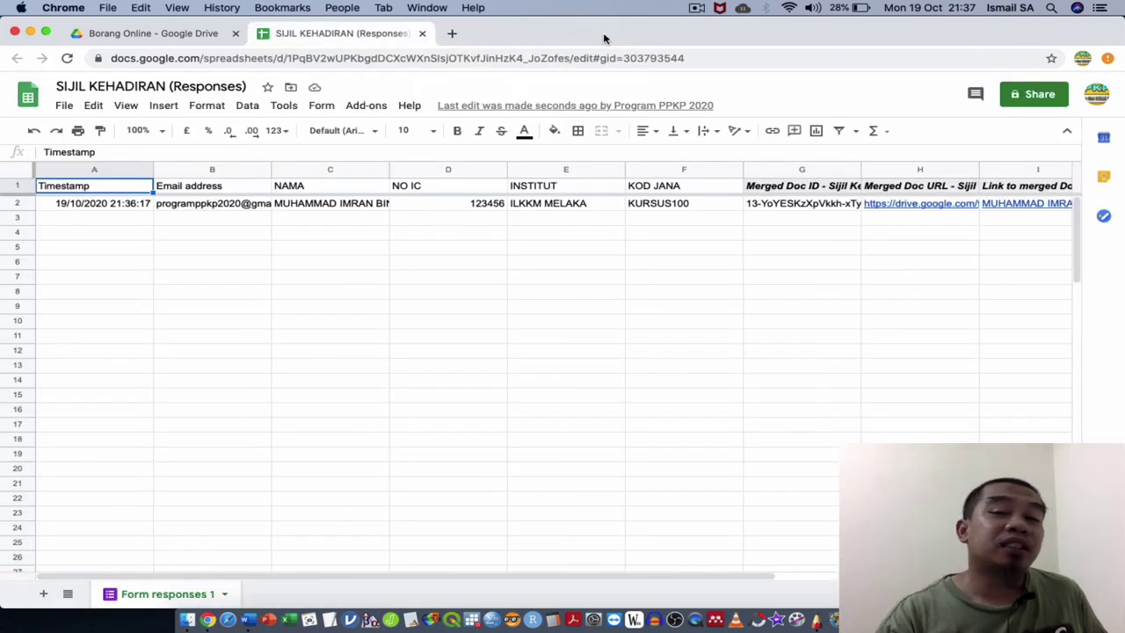